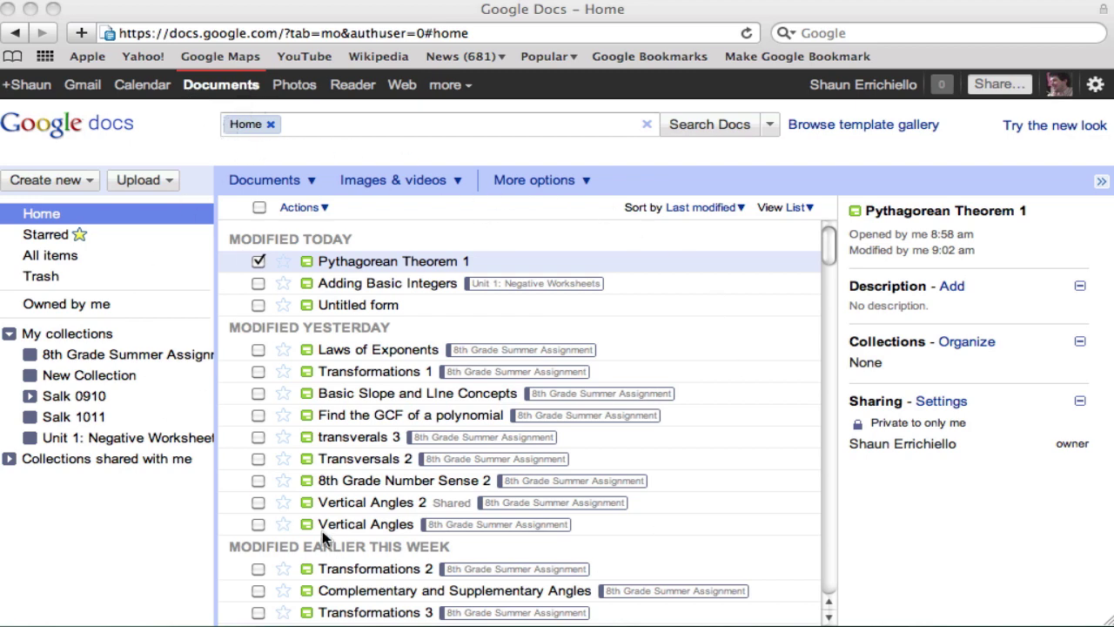
- Create a new blank Google Form and enlarge its editor window
{"action": "left_click", "coordinate": [88, 181]}
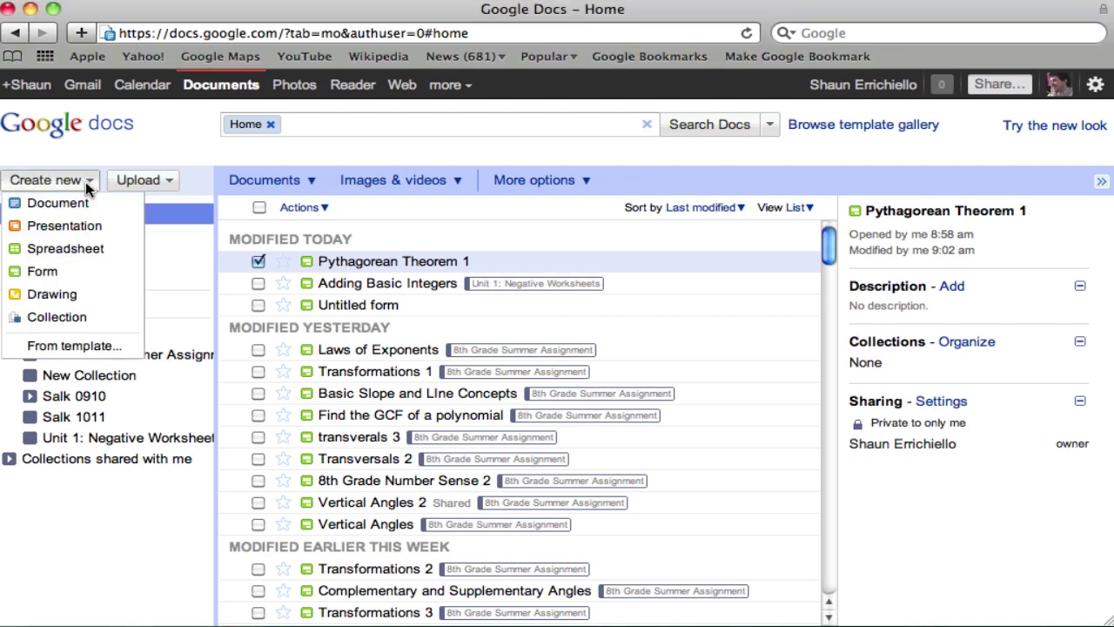
{"action": "left_click", "coordinate": [61, 272]}
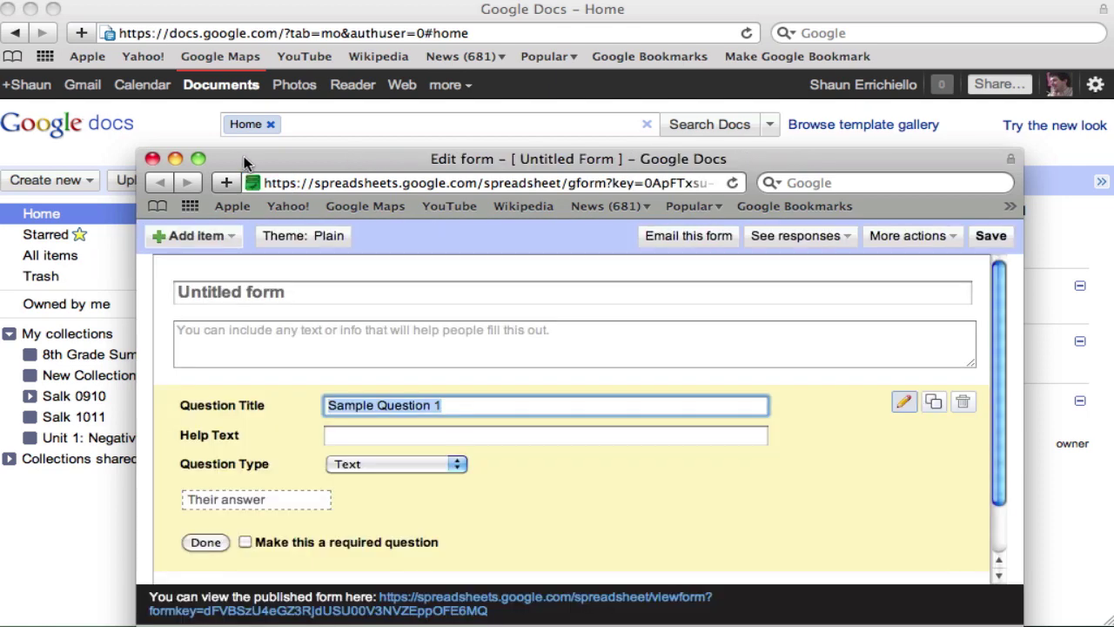
{"action": "left_click_drag", "start_coordinate": [243, 156], "coordinate": [99, 9]}
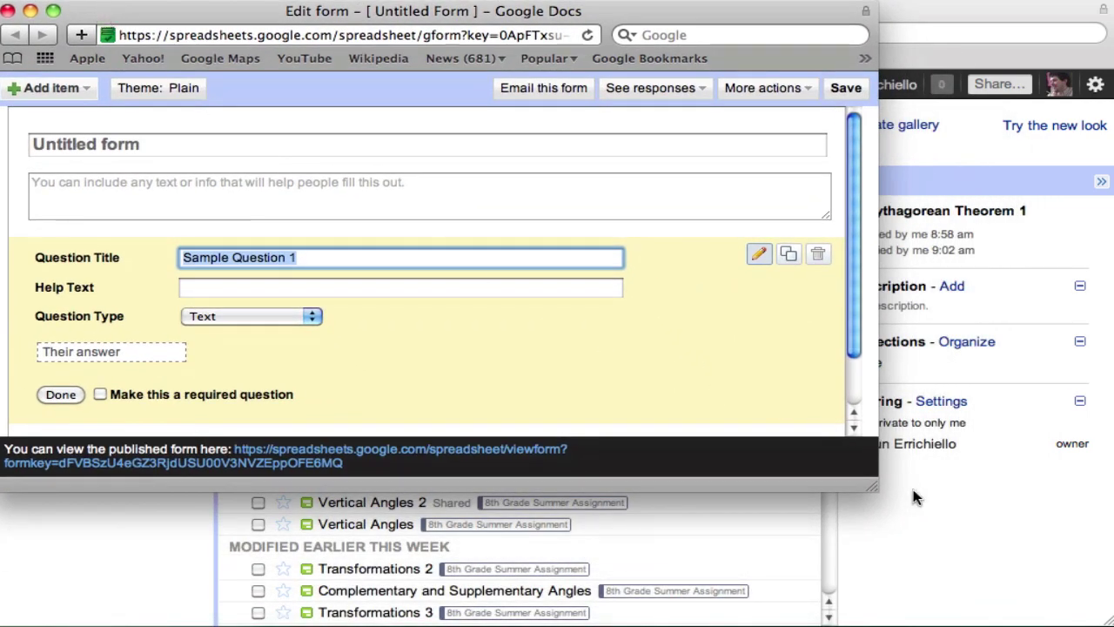
{"action": "left_click_drag", "start_coordinate": [873, 487], "coordinate": [1113, 626]}
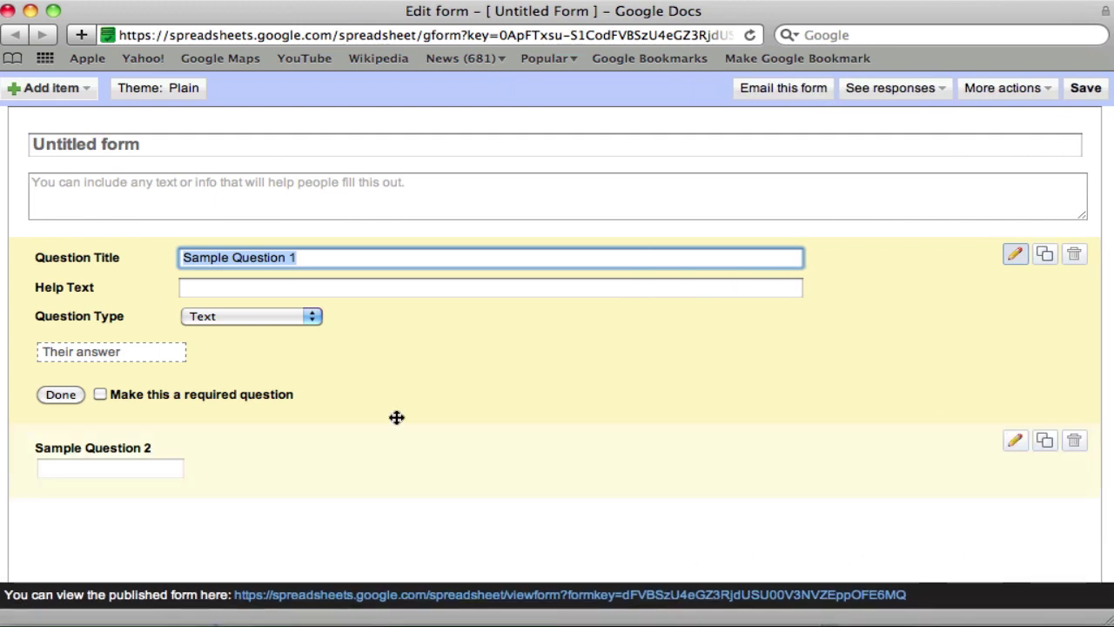
- Title the form 'Pythagorean Theorem 1' and describe it as 'Find the hypotenuse when you are given the two legs'
{"action": "left_click", "coordinate": [191, 146]}
{"action": "key", "text": "BackSpace"}
{"action": "key", "text": "BackSpace"}
{"action": "key", "text": "BackSpace"}
{"action": "key", "text": "BackSpace"}
{"action": "key", "text": "BackSpace"}
{"action": "key", "text": "BackSpace"}
{"action": "key", "text": "BackSpace"}
{"action": "key", "text": "BackSpace"}
{"action": "key", "text": "BackSpace"}
{"action": "key", "text": "BackSpace"}
{"action": "key", "text": "BackSpace"}
{"action": "key", "text": "BackSpace"}
{"action": "key", "text": "BackSpace"}
{"action": "type", "text": "Pyht"}
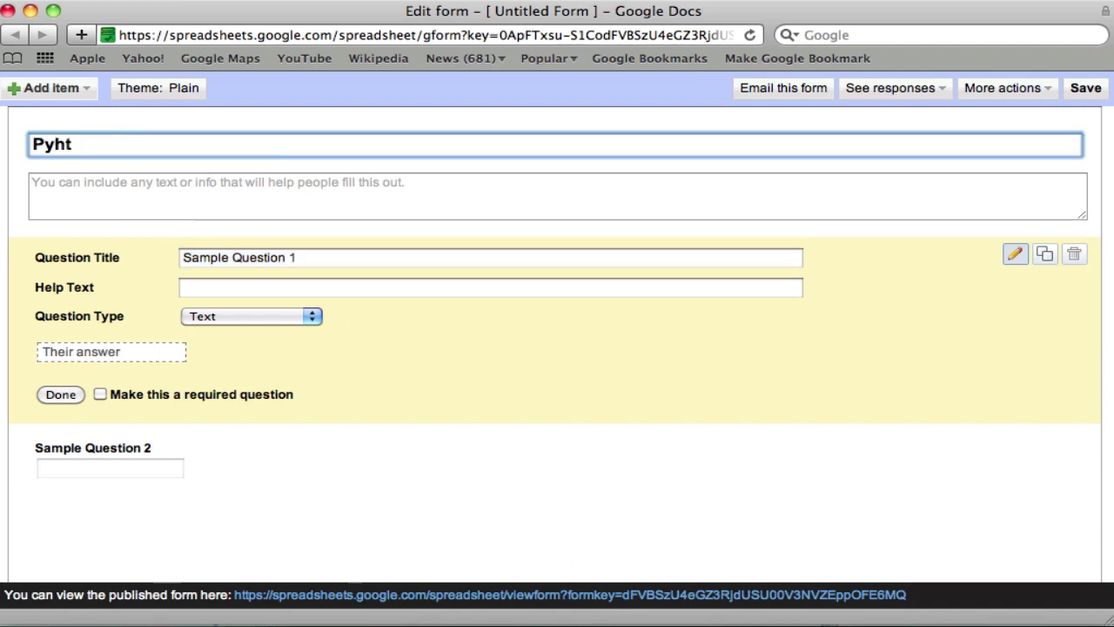
{"action": "key", "text": "BackSpace"}
{"action": "key", "text": "BackSpace"}
{"action": "type", "text": "thagorean Theo"}
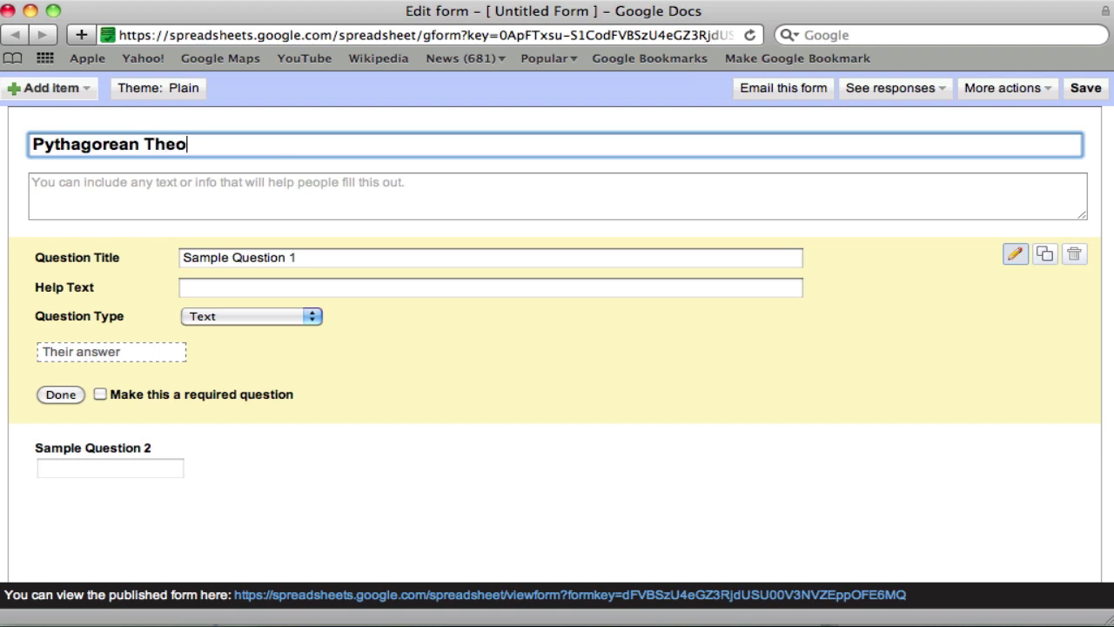
{"action": "type", "text": "rem 1"}
{"action": "left_click", "coordinate": [33, 182]}
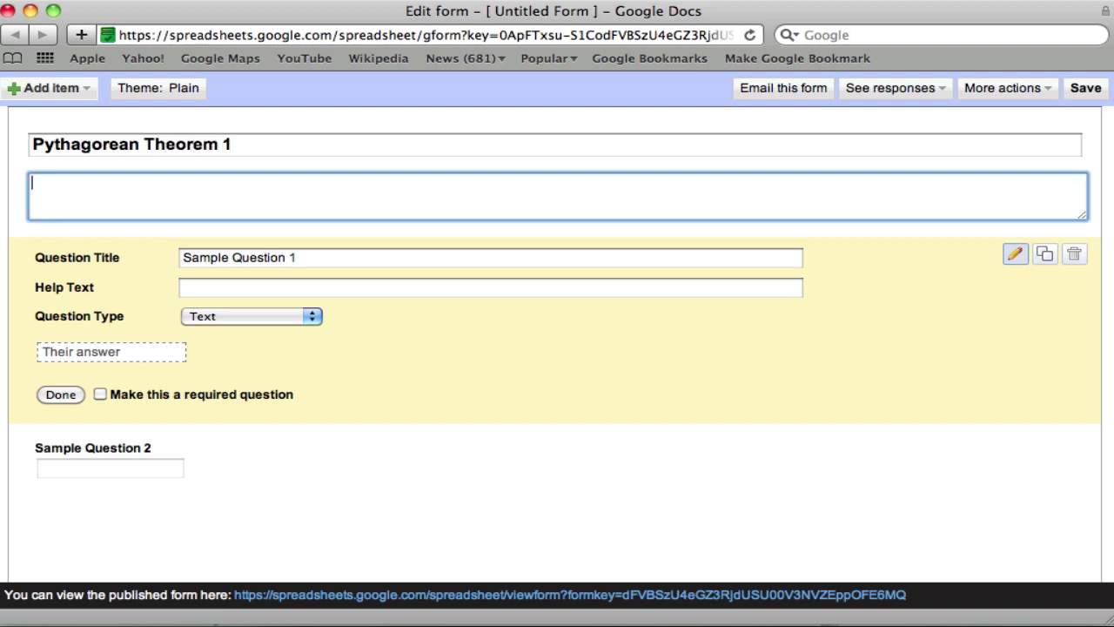
{"action": "type", "text": "Find the hypote"}
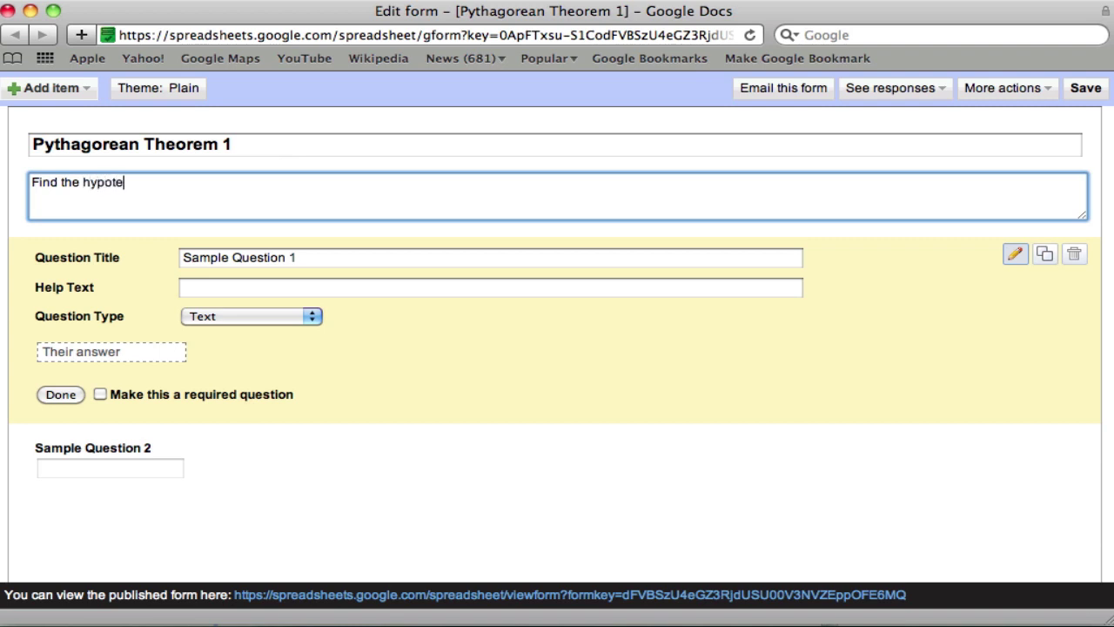
{"action": "type", "text": "nuse when you "}
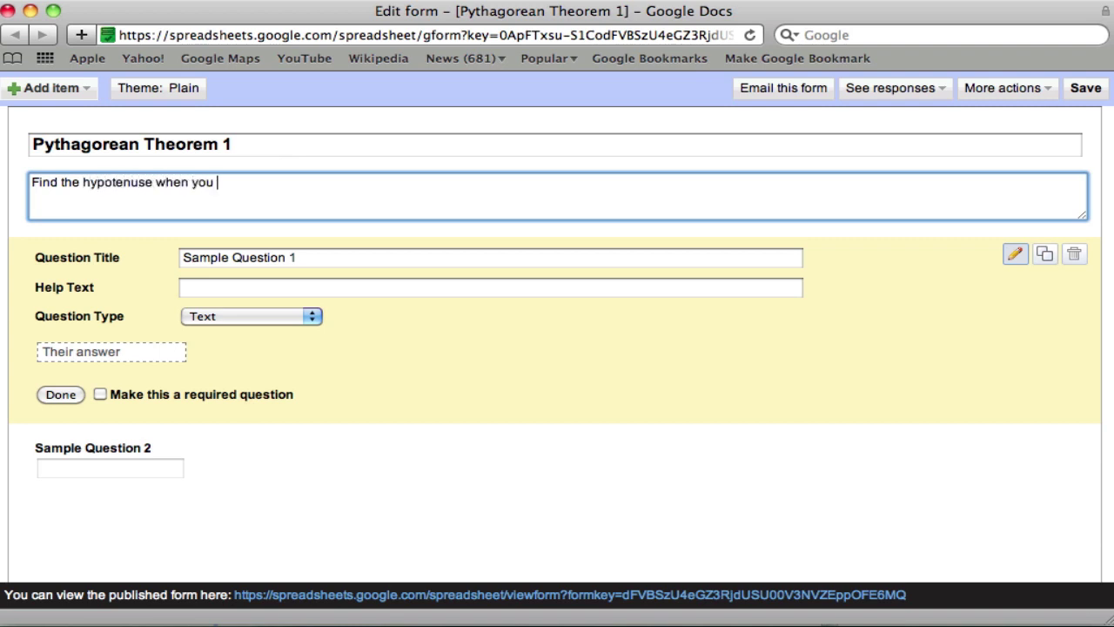
{"action": "type", "text": "are given the two legs"}
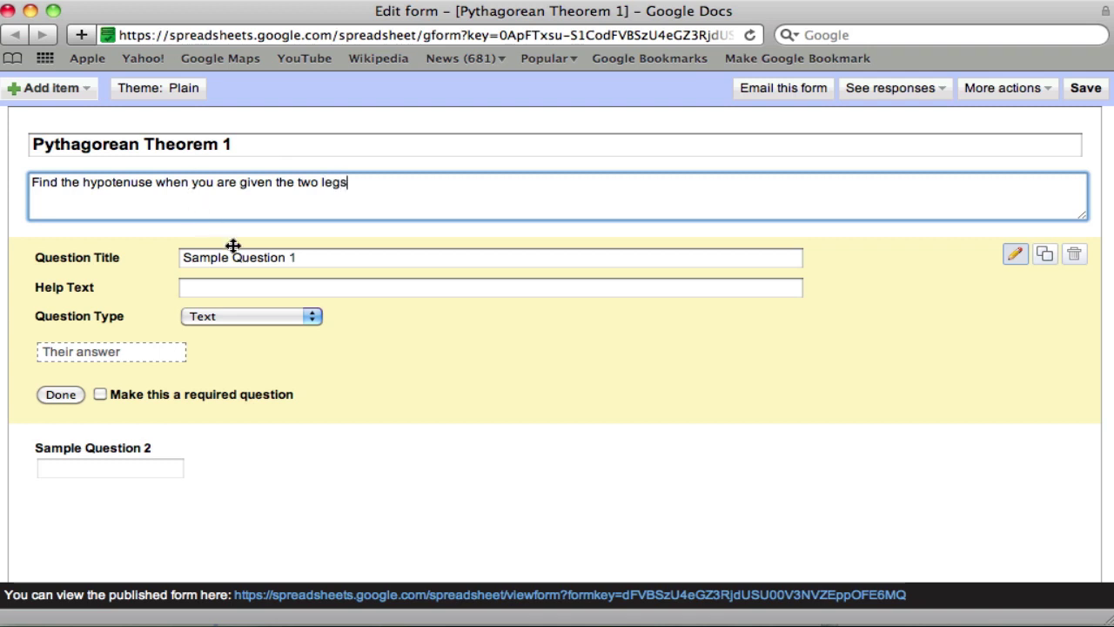
- Replace Sample Question 1 with: a right triangle has 3- and 4-inch legs; what is the hypotenuse?
{"action": "left_click", "coordinate": [231, 258]}
{"action": "left_click_drag", "start_coordinate": [326, 257], "coordinate": [186, 258]}
{"action": "type", "text": "Asssume you"}
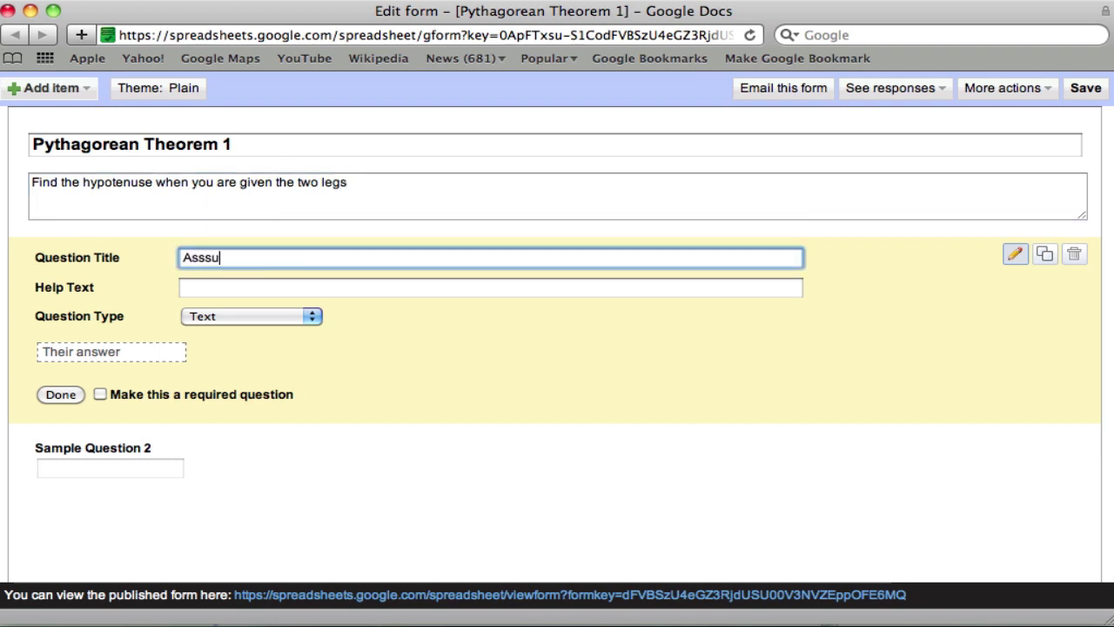
{"action": "key", "text": "BackSpace"}
{"action": "key", "text": "BackSpace"}
{"action": "key", "text": "BackSpace"}
{"action": "key", "text": "BackSpace"}
{"action": "key", "text": "BackSpace"}
{"action": "key", "text": "BackSpace"}
{"action": "key", "text": "BackSpace"}
{"action": "key", "text": "BackSpace"}
{"action": "key", "text": "BackSpace"}
{"action": "key", "text": "BackSpace"}
{"action": "type", "text": "ssume you ahve"}
{"action": "key", "text": "BackSpace"}
{"action": "key", "text": "BackSpace"}
{"action": "key", "text": "BackSpace"}
{"action": "key", "text": "BackSpace"}
{"action": "type", "text": "have a leg "}
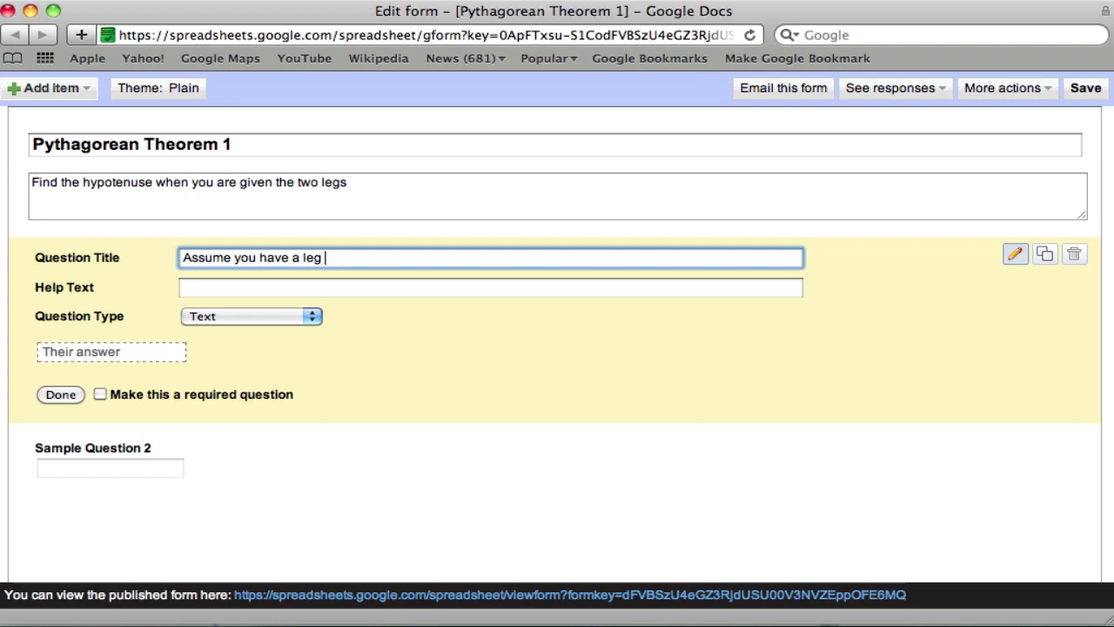
{"action": "type", "text": "so 3 inches and "}
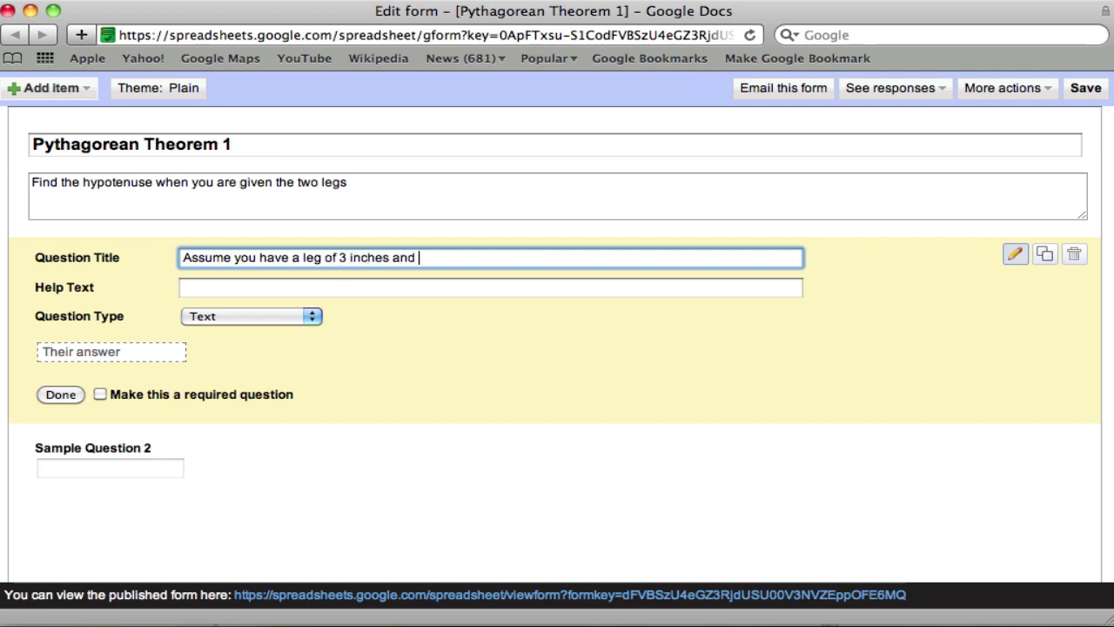
{"action": "type", "text": "another of 4 inches. What is"}
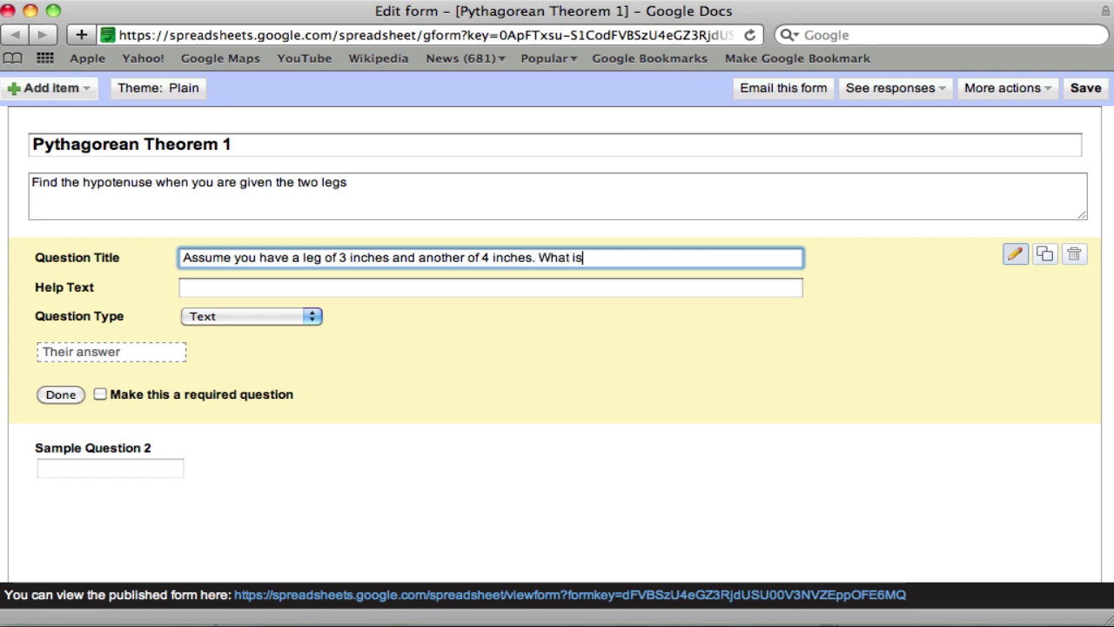
{"action": "type", "text": " the value os "}
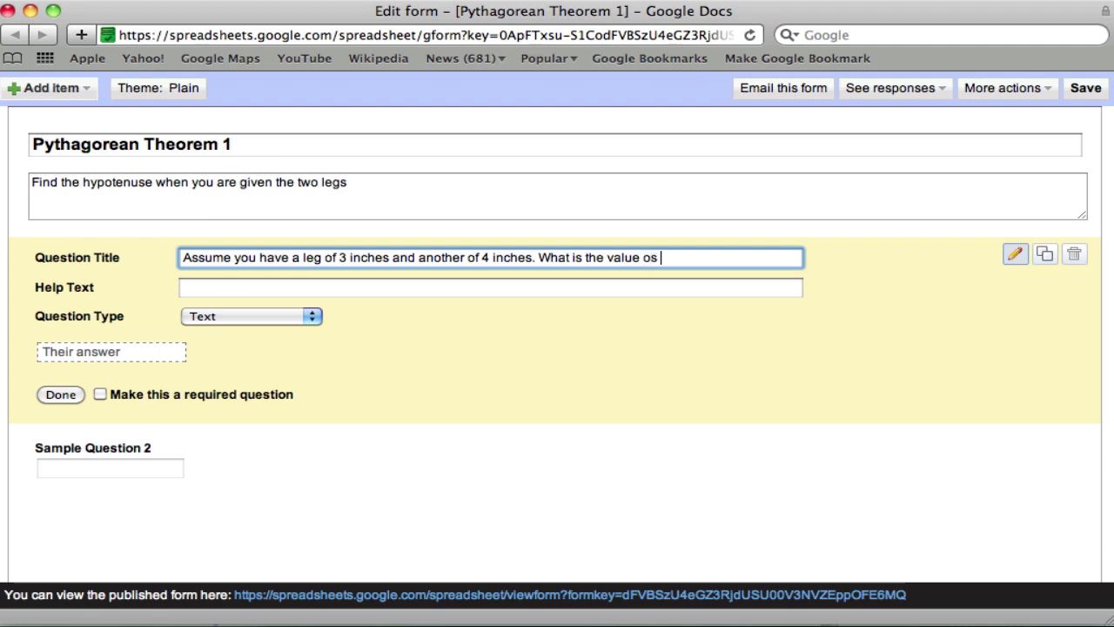
{"action": "key", "text": "BackSpace"}
{"action": "key", "text": "BackSpace"}
{"action": "type", "text": "f the hypotenuse?"}
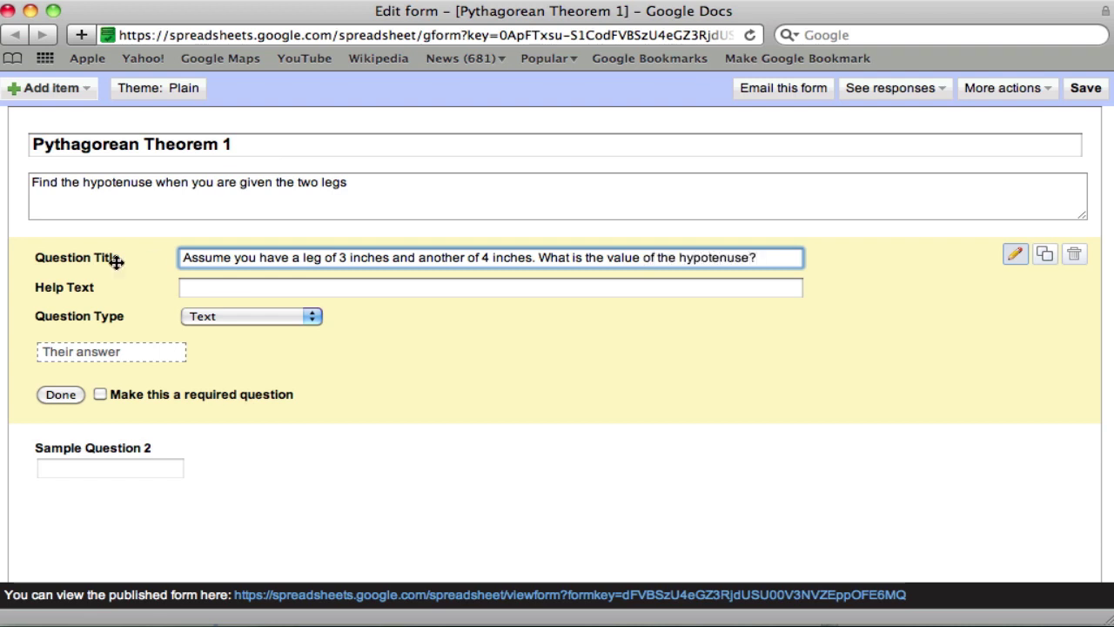
{"action": "left_click", "coordinate": [232, 264]}
{"action": "key", "text": "Right"}
{"action": "key", "text": "Right"}
{"action": "key", "text": "Right"}
{"action": "key", "text": "Right"}
{"action": "key", "text": "Right"}
{"action": "key", "text": "Right"}
{"action": "key", "text": "Right"}
{"action": "key", "text": "Right"}
{"action": "key", "text": "Right"}
{"action": "key", "text": "Right"}
{"action": "type", "text": "a right r"}
{"action": "type", "text": "riangle with"}
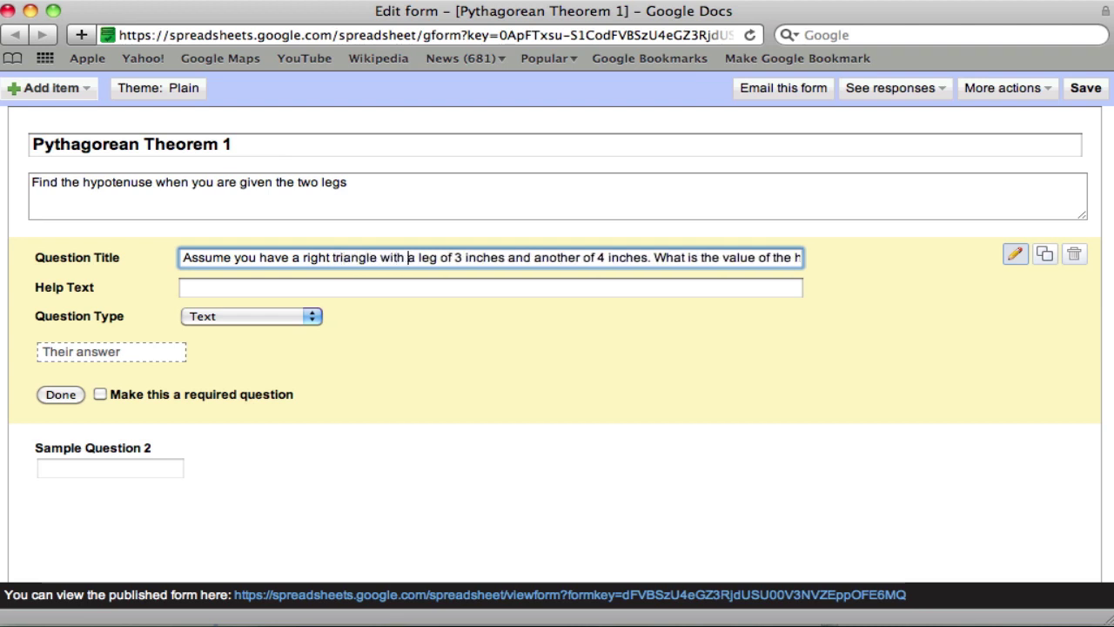
{"action": "left_click", "coordinate": [394, 286]}
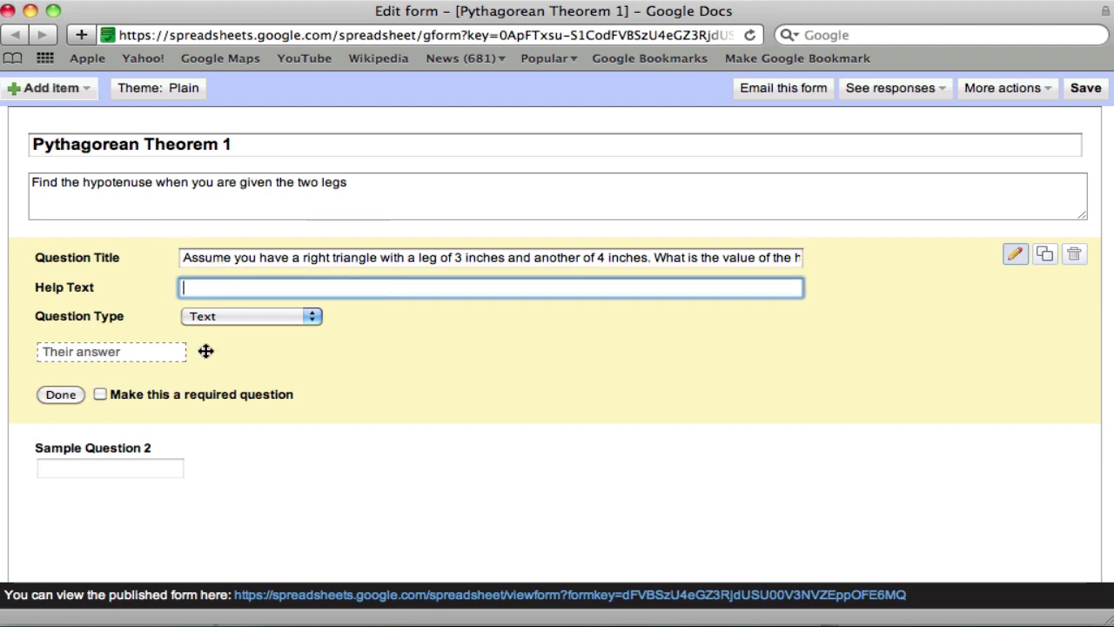
- Make question 1 a required multiple-choice question and delete Sample Question 2
{"action": "left_click", "coordinate": [300, 316]}
{"action": "left_click", "coordinate": [228, 347]}
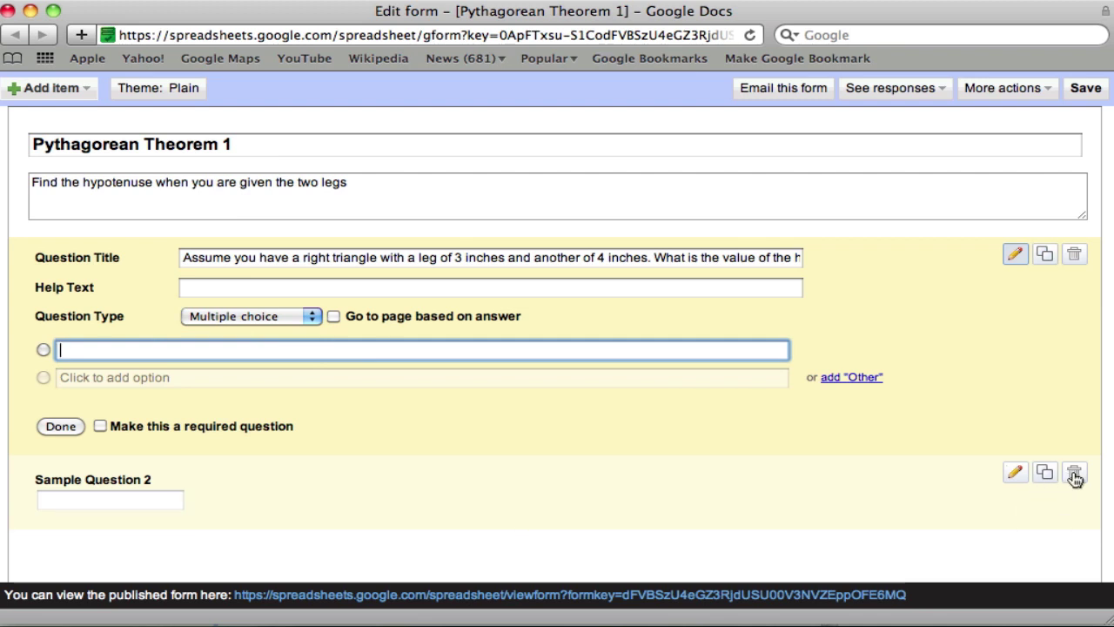
{"action": "left_click", "coordinate": [1074, 473]}
{"action": "left_click", "coordinate": [661, 219]}
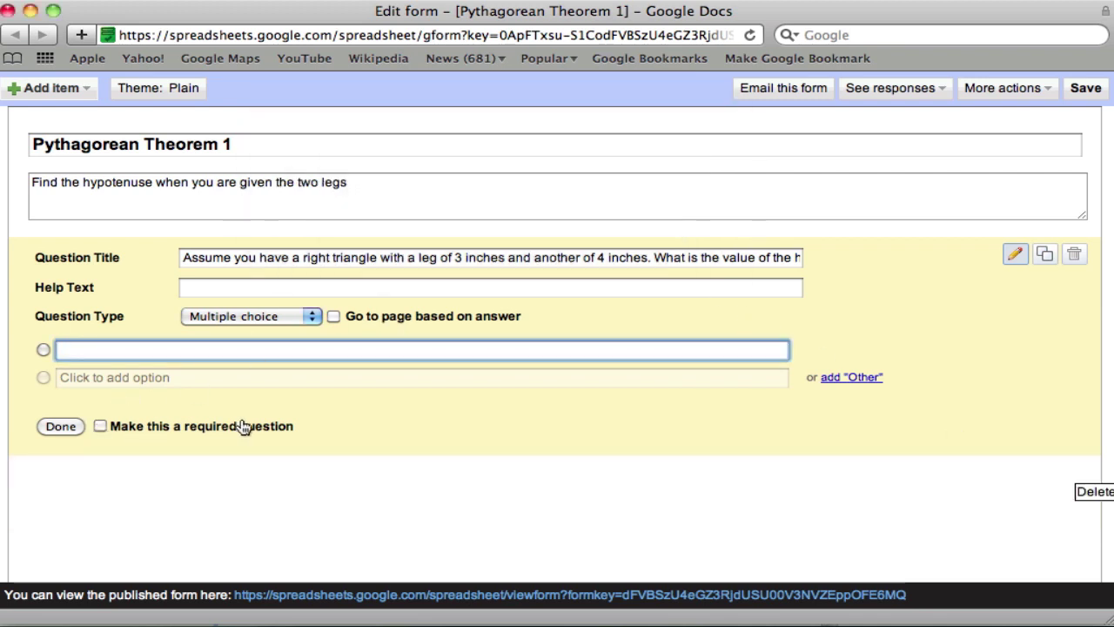
{"action": "left_click", "coordinate": [100, 427]}
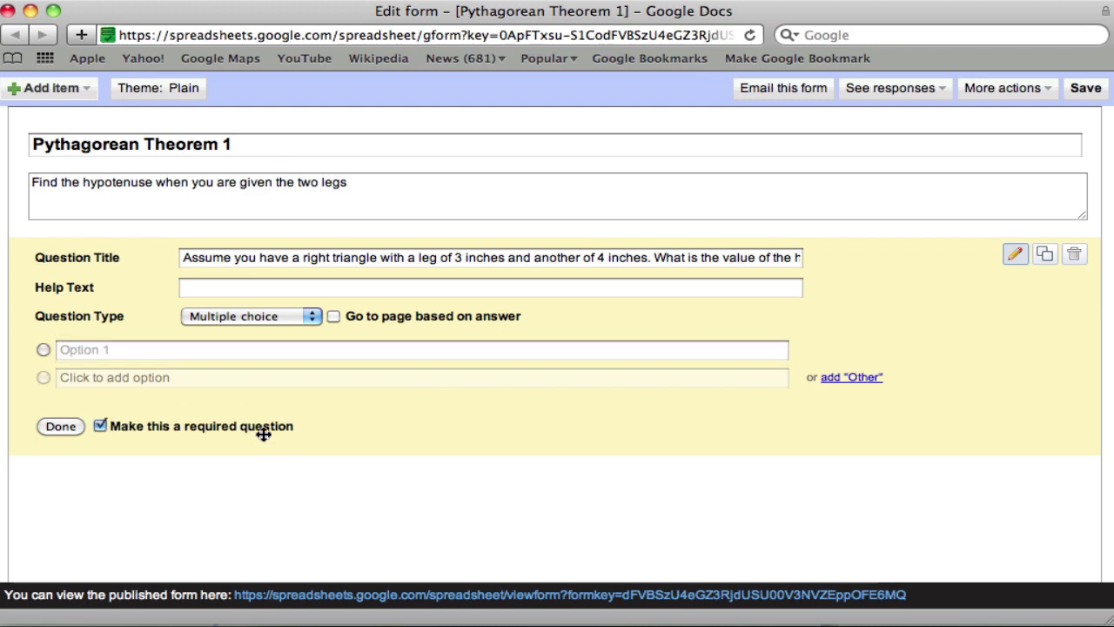
- Enter the answer options 25, 5, 7 and 14
{"action": "left_click", "coordinate": [207, 353]}
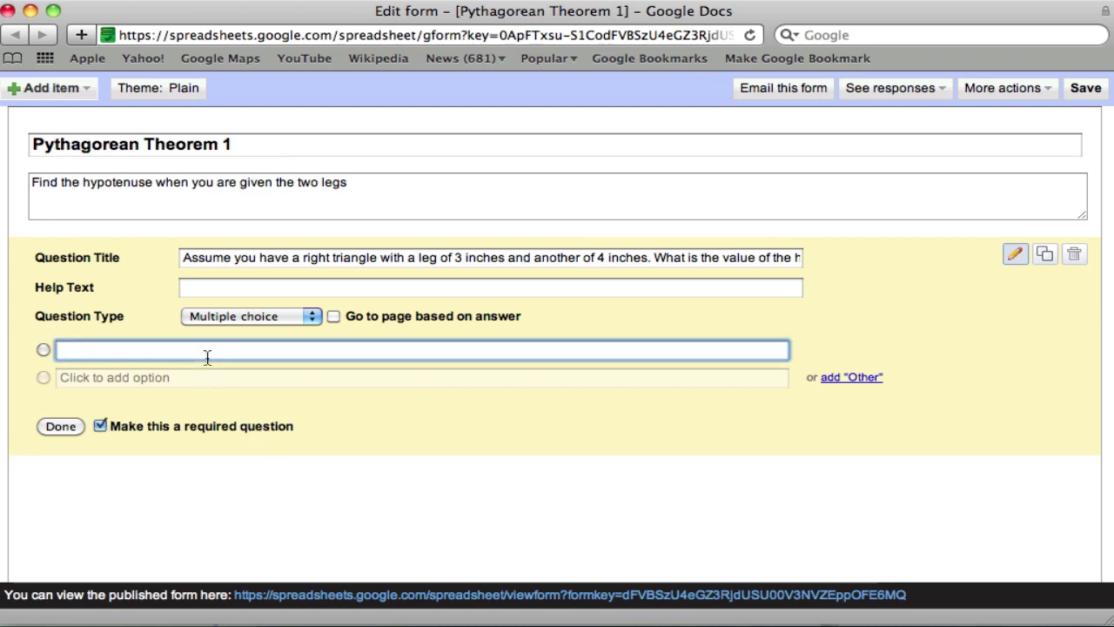
{"action": "type", "text": "25"}
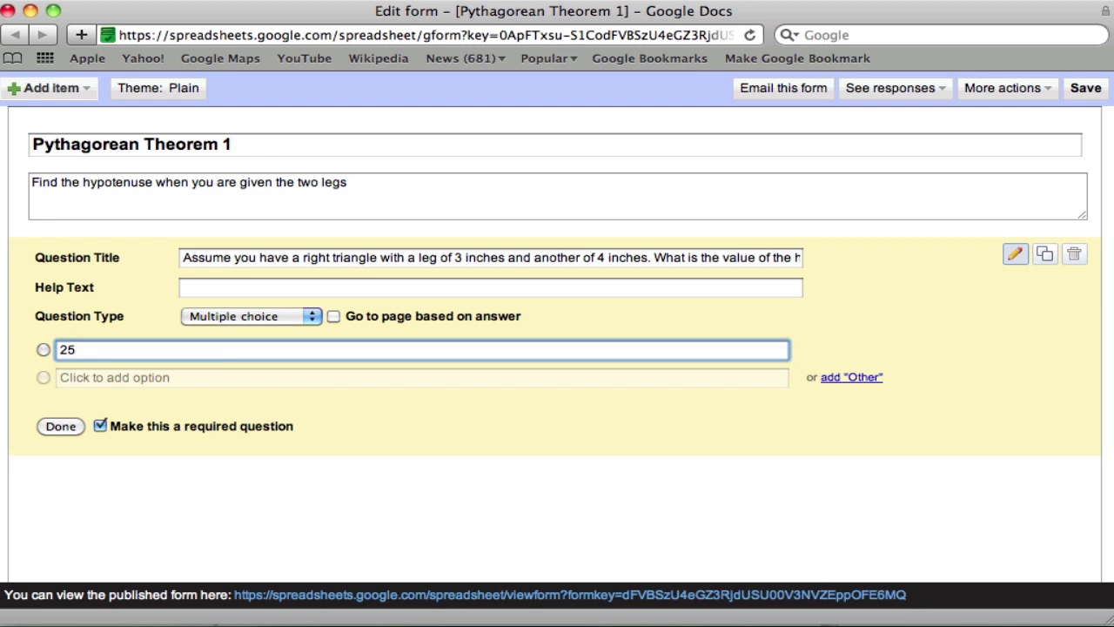
{"action": "key", "text": "Return"}
{"action": "type", "text": "5"}
{"action": "key", "text": "Return"}
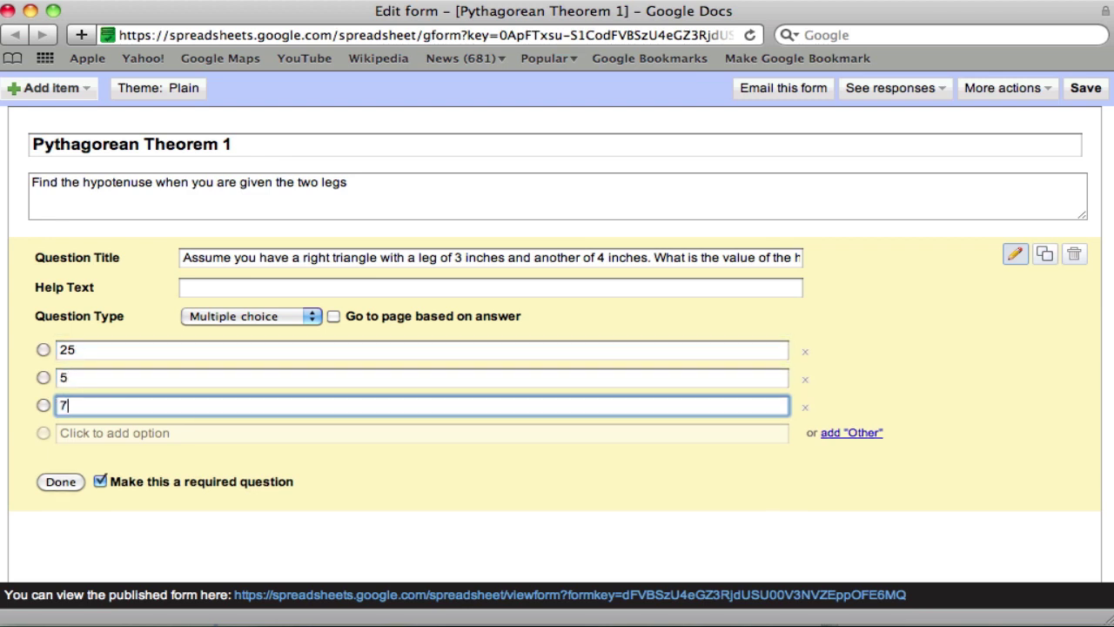
{"action": "key", "text": "Return"}
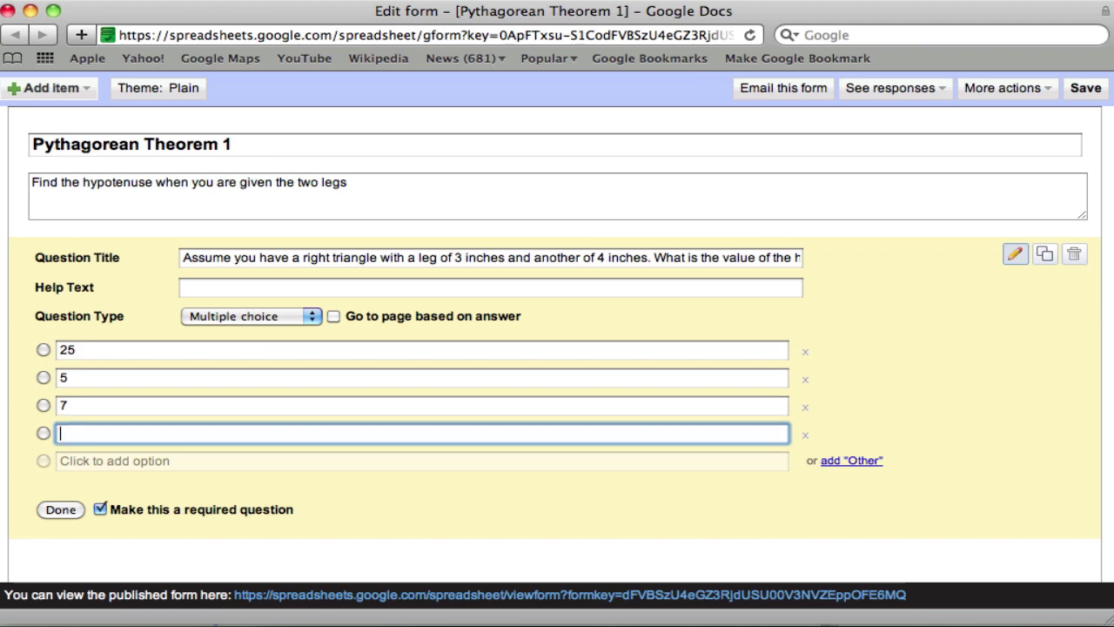
{"action": "type", "text": "14"}
- Turn on answer-based page routing for question 1 and add a page break after it
{"action": "left_click", "coordinate": [334, 317]}
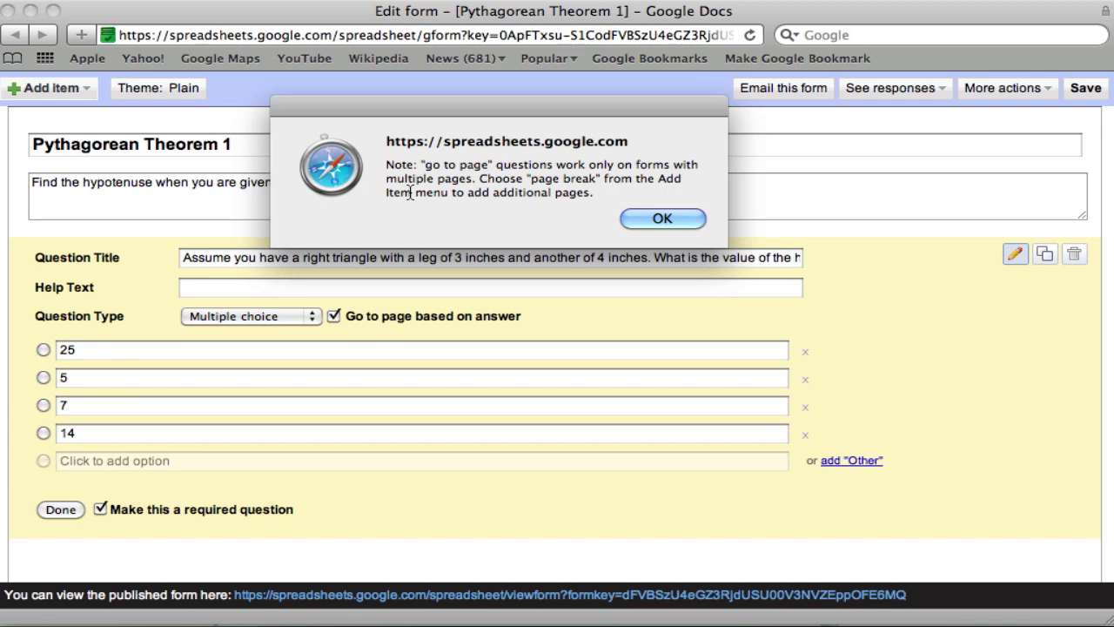
{"action": "left_click", "coordinate": [666, 216]}
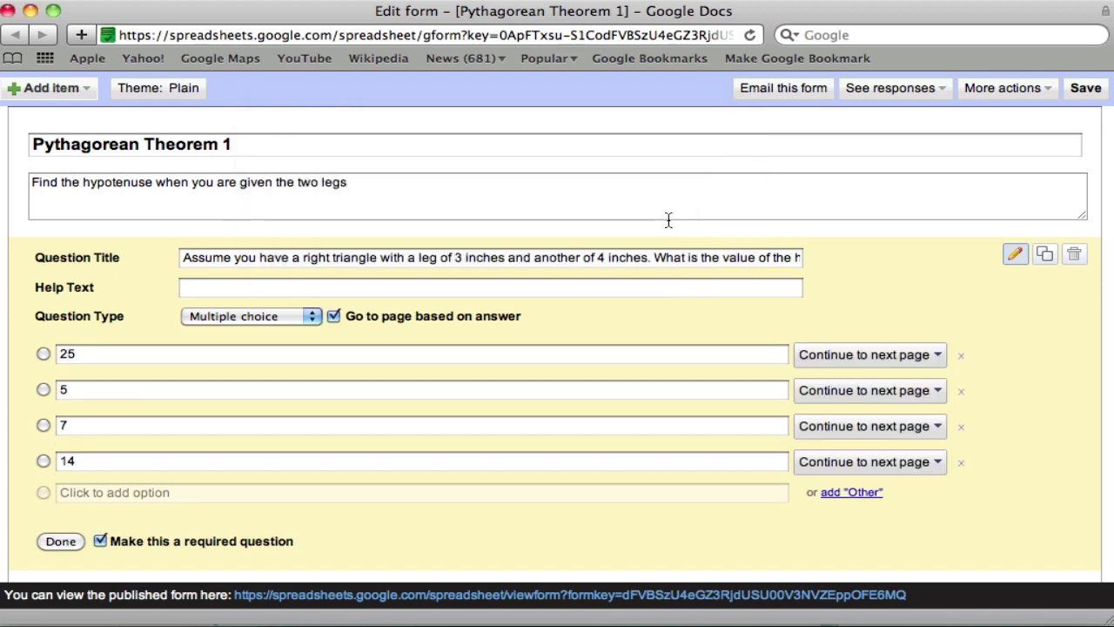
{"action": "left_click", "coordinate": [86, 92]}
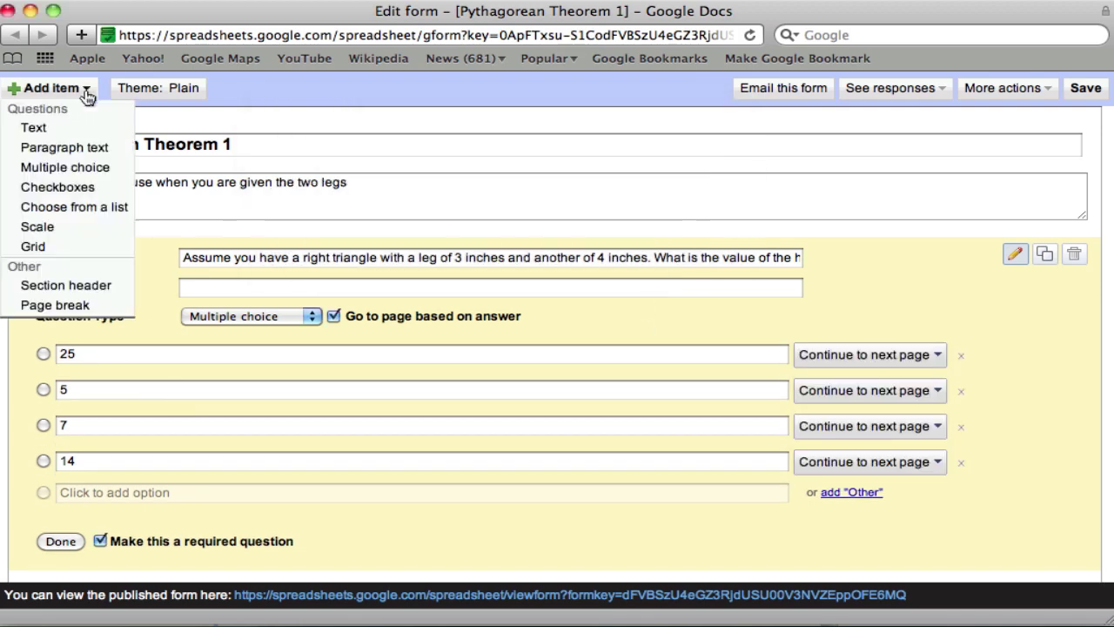
{"action": "left_click", "coordinate": [80, 305]}
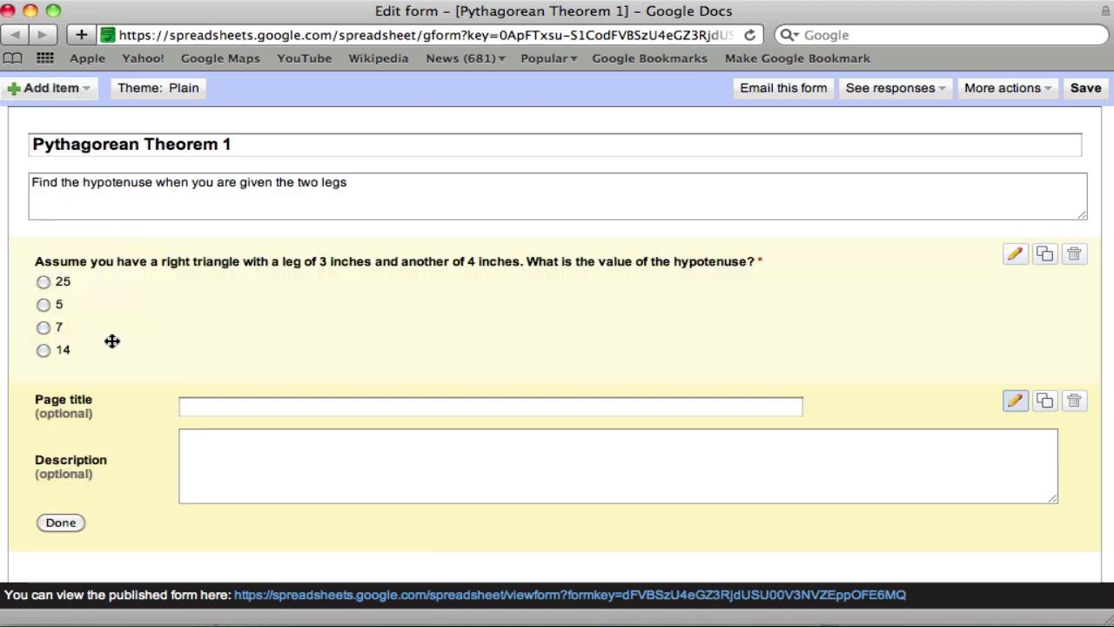
- Title the new page 'Oops! Try again' and tell respondents to use the form's back button, not the browser's
{"action": "left_click", "coordinate": [208, 409]}
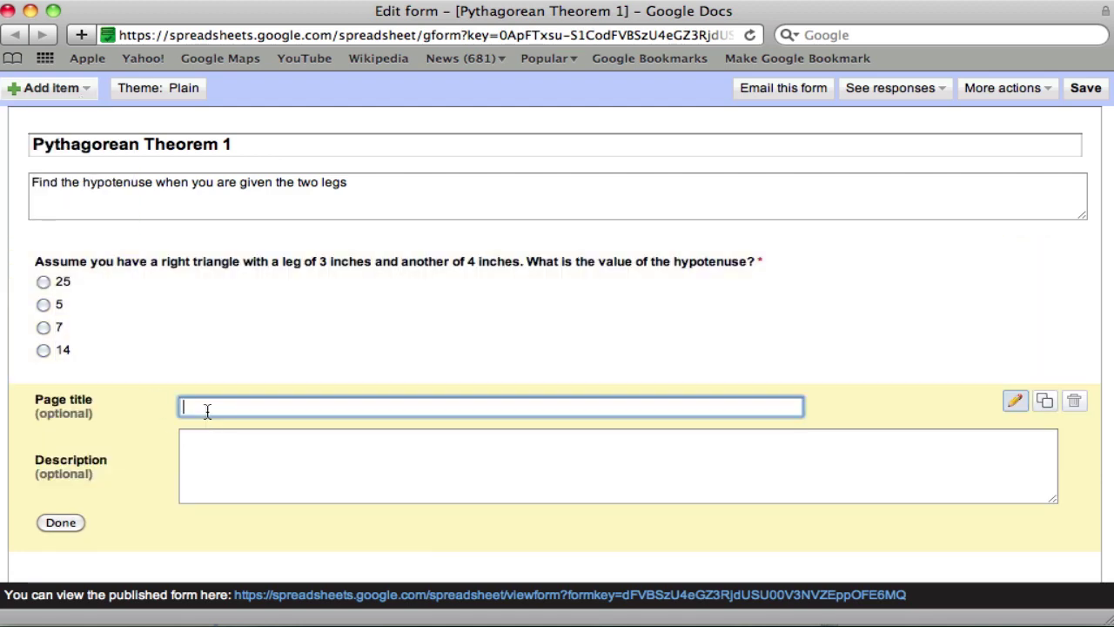
{"action": "type", "text": "Oops! Try again"}
{"action": "key", "text": "Tab"}
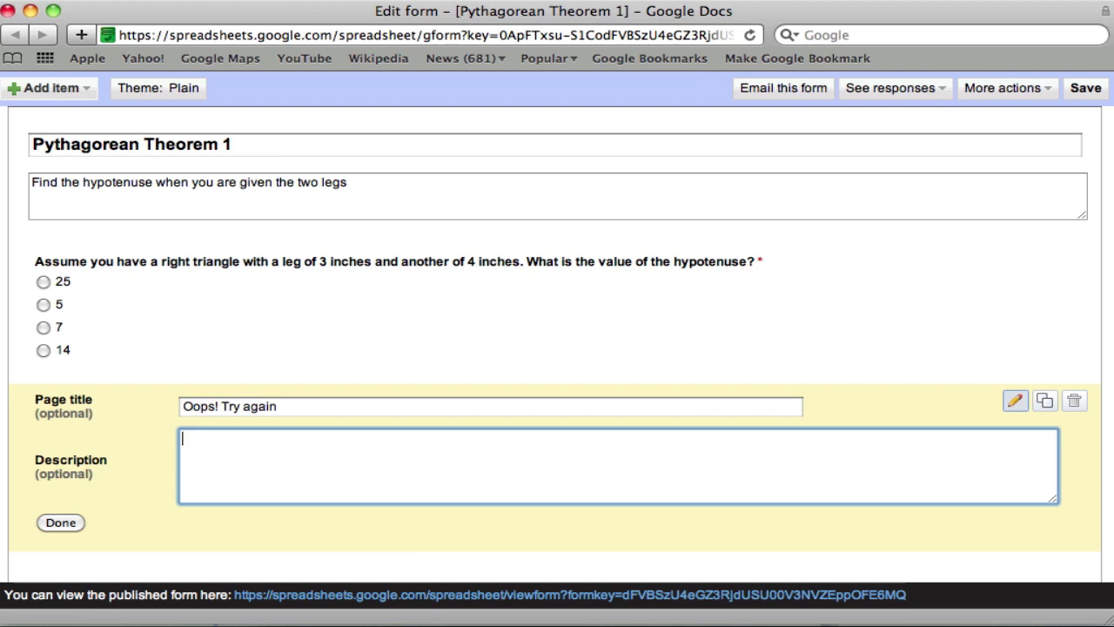
{"action": "type", "text": "Click the \"back\""}
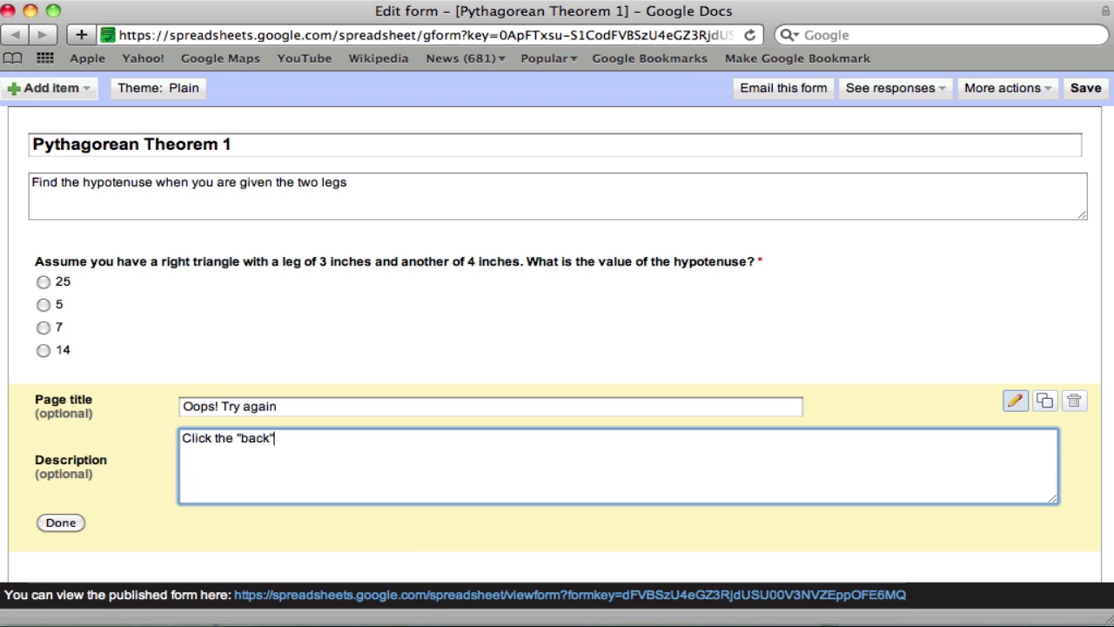
{"action": "type", "text": " button below (not the b"}
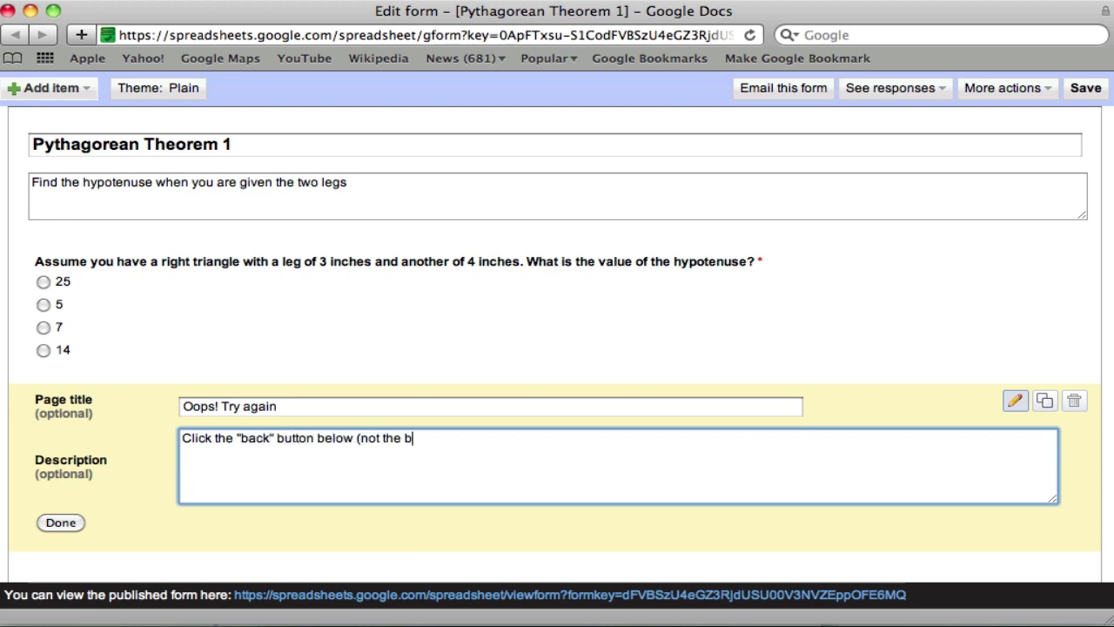
{"action": "type", "text": "ack button your"}
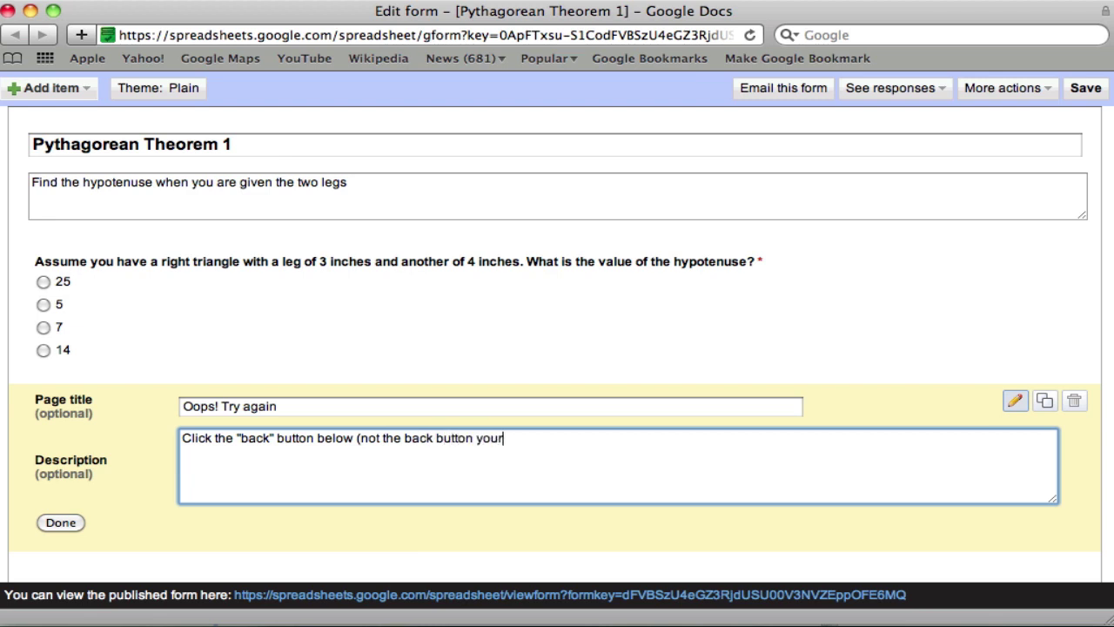
{"action": "key", "text": "BackSpace"}
{"action": "key", "text": "BackSpace"}
{"action": "key", "text": "BackSpace"}
{"action": "key", "text": "BackSpace"}
{"action": "type", "text": "on your browser"}
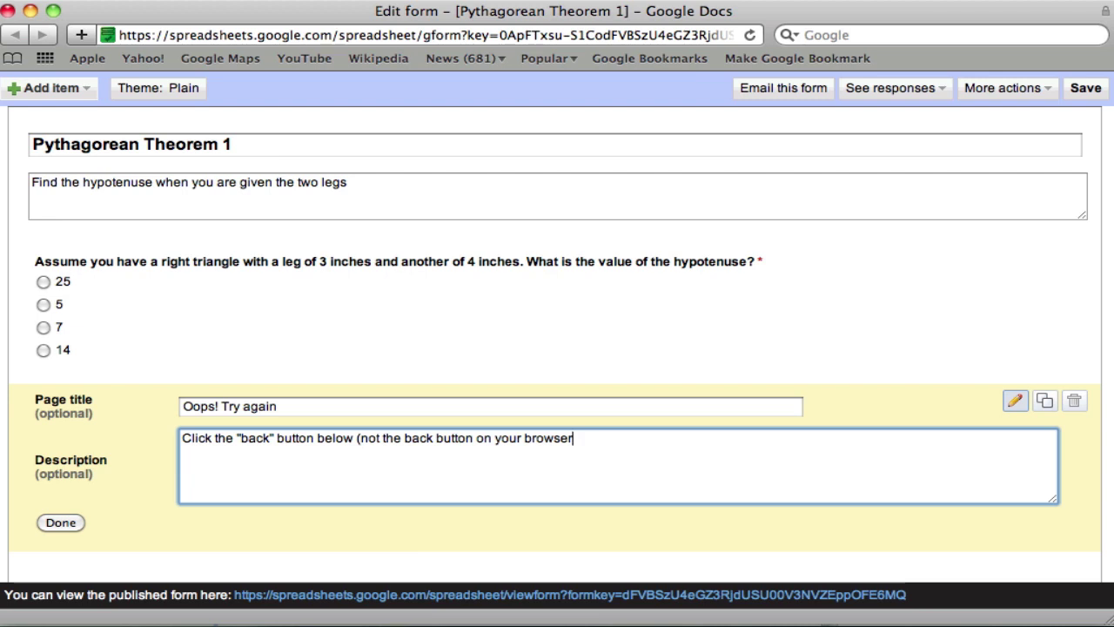
{"action": "left_click", "coordinate": [53, 520]}
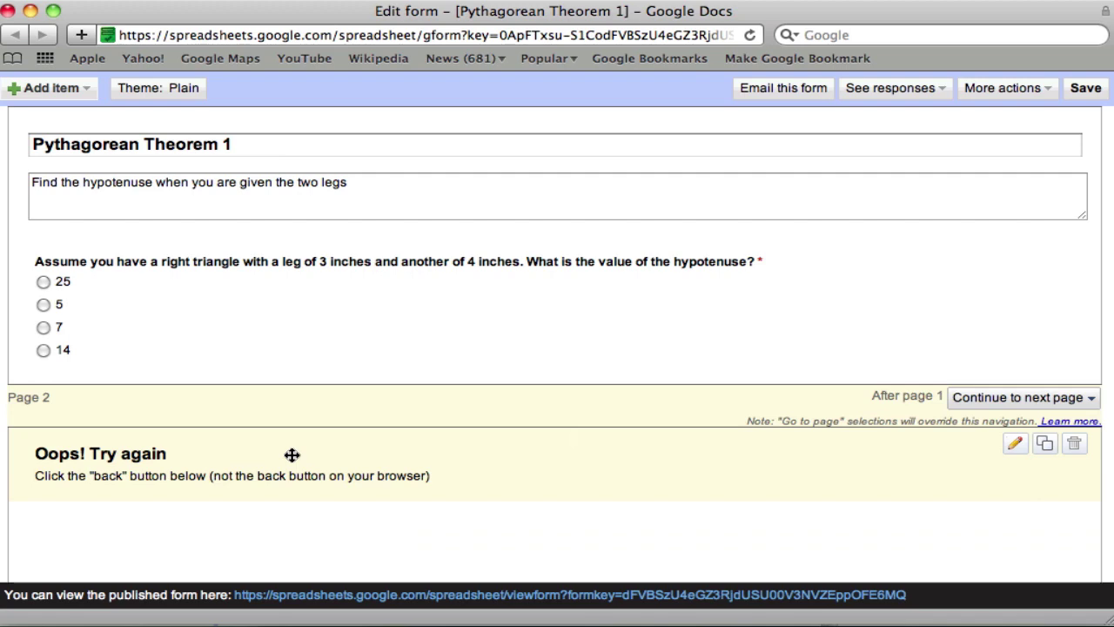
- Route question 1's answers 25, 7 and 14 to page 2 'Oops! Try again'
{"action": "mouse_move", "coordinate": [824, 281]}
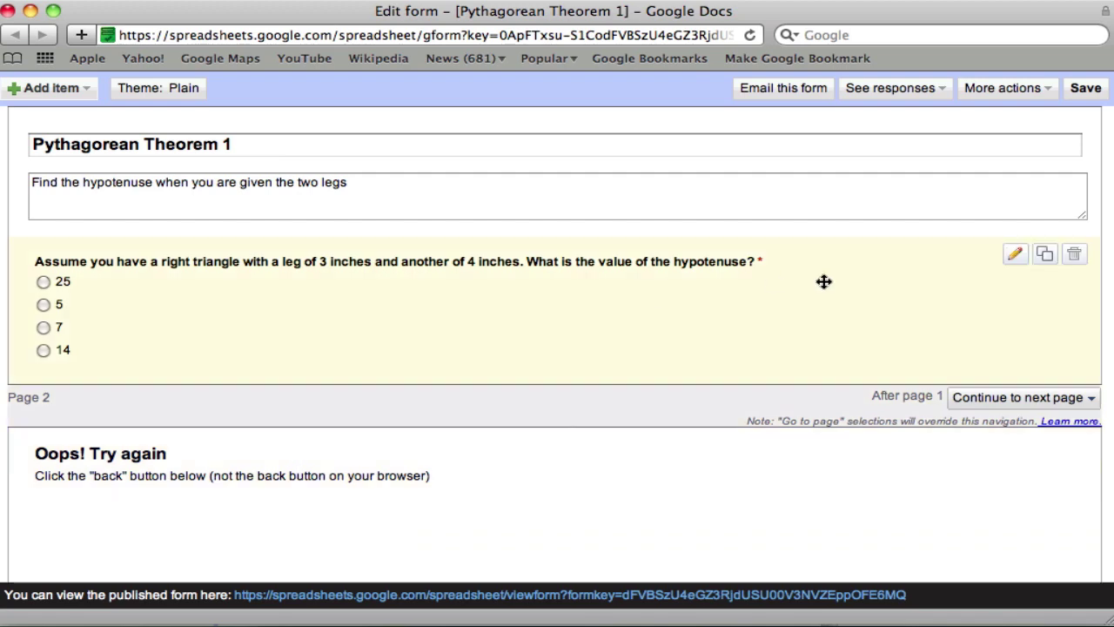
{"action": "left_click", "coordinate": [1020, 263]}
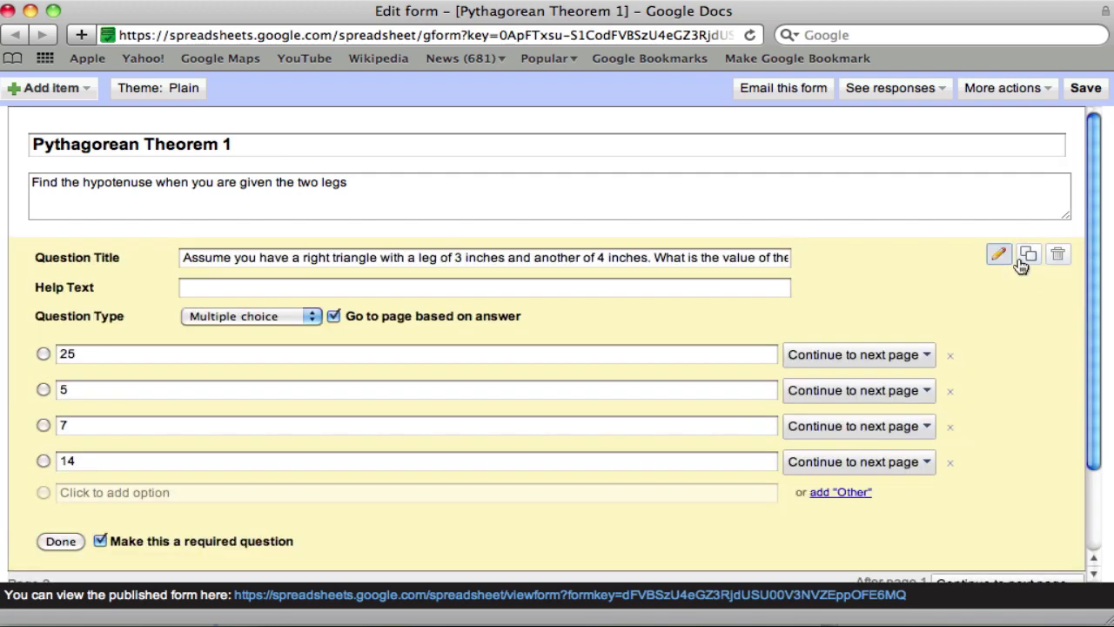
{"action": "left_click", "coordinate": [845, 360]}
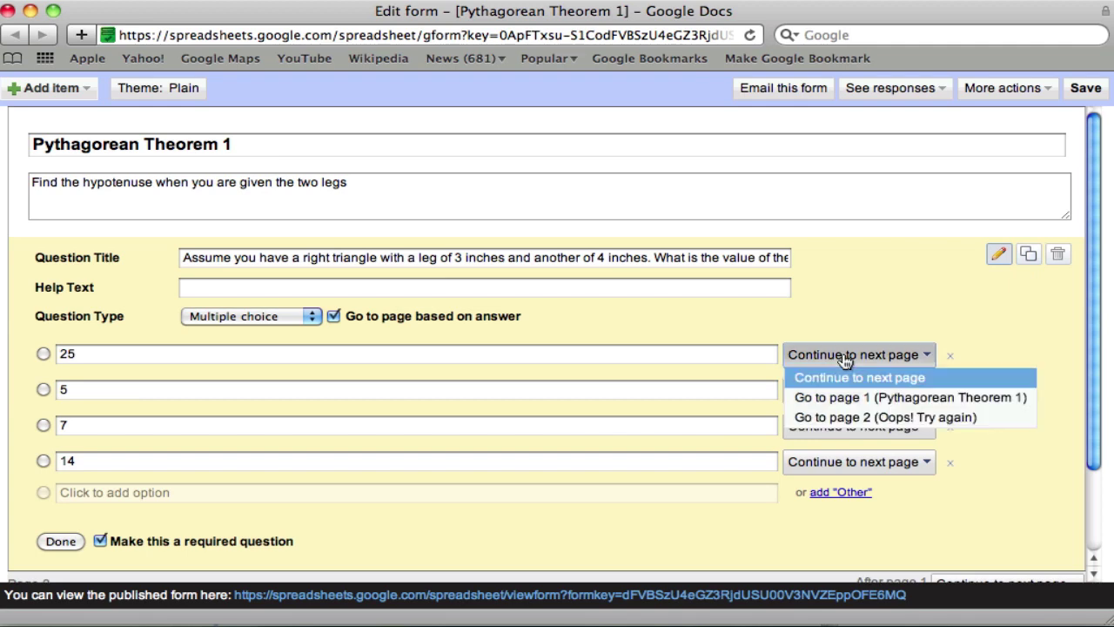
{"action": "left_click", "coordinate": [833, 411]}
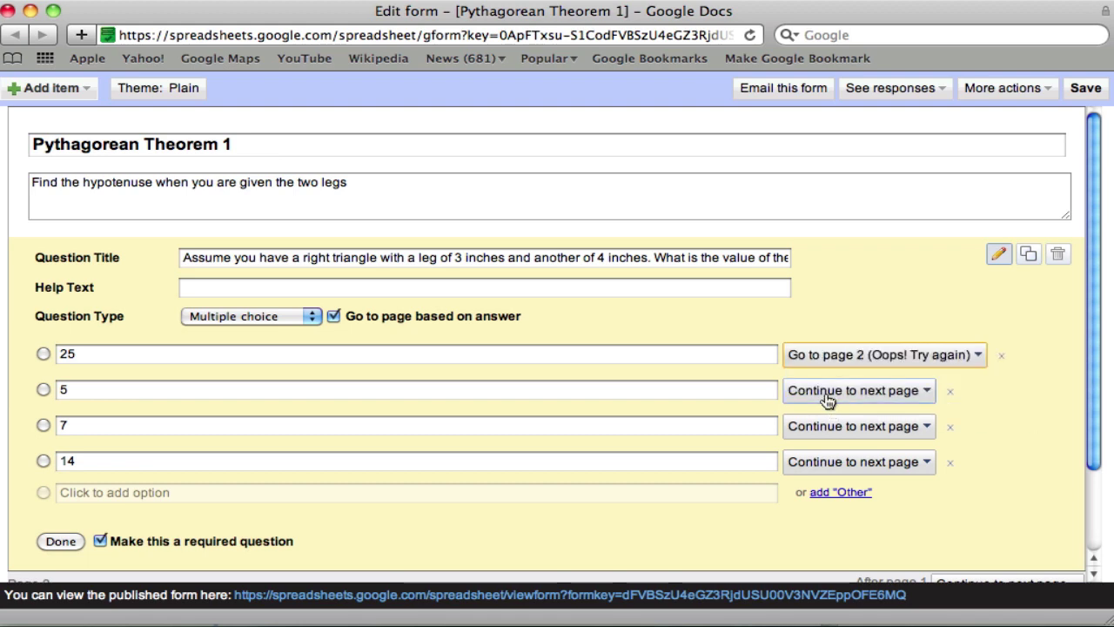
{"action": "left_click", "coordinate": [815, 433]}
{"action": "left_click", "coordinate": [815, 488]}
{"action": "left_click", "coordinate": [819, 466]}
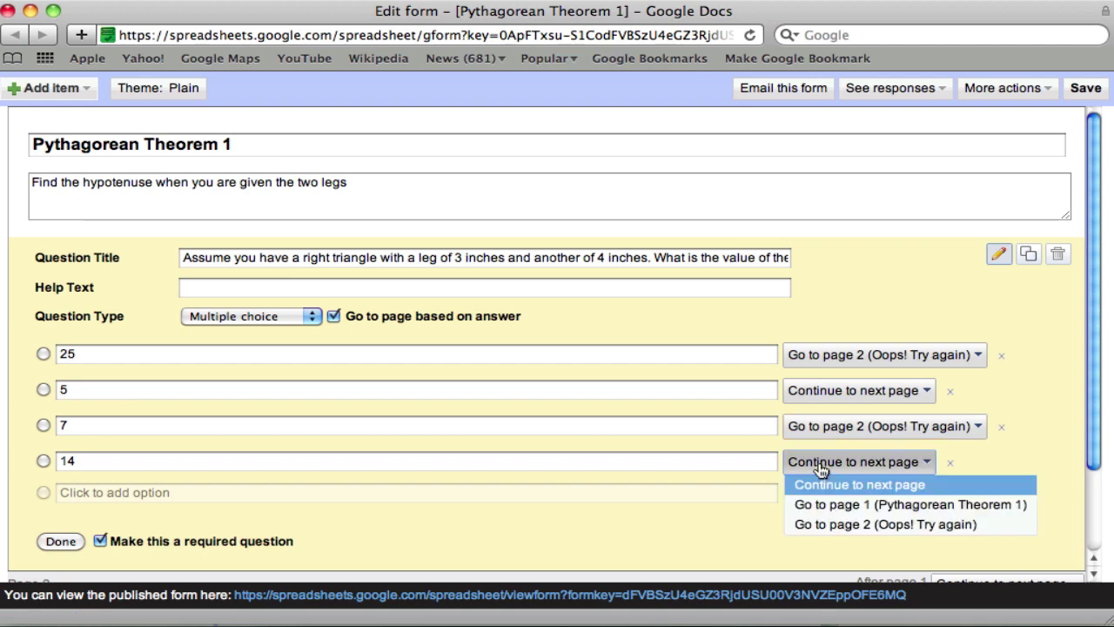
{"action": "left_click", "coordinate": [821, 522]}
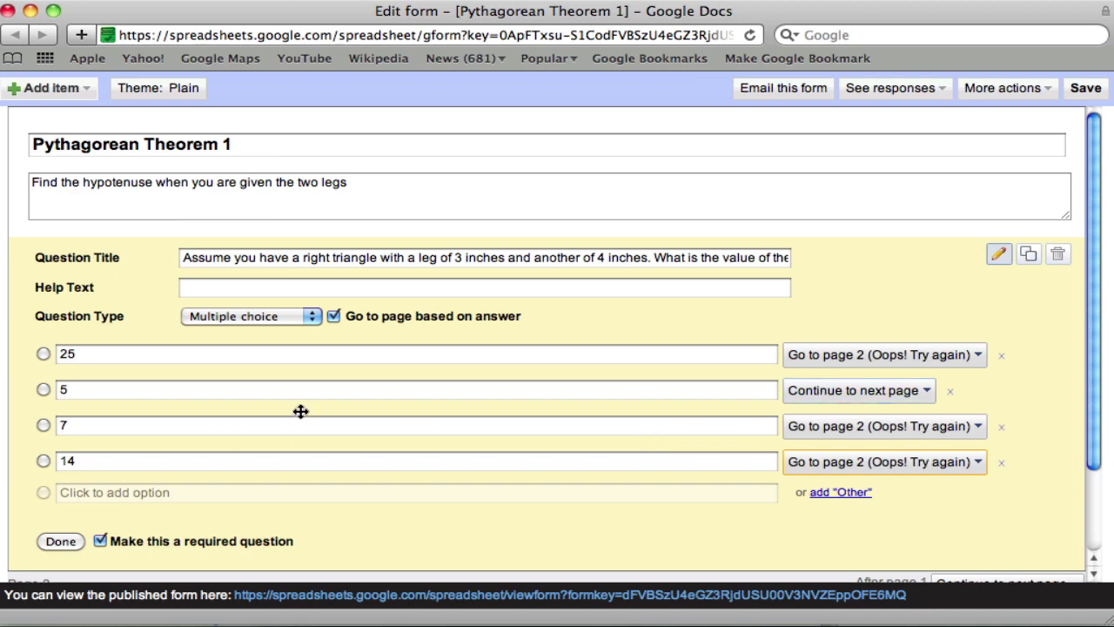
{"action": "left_click", "coordinate": [57, 543]}
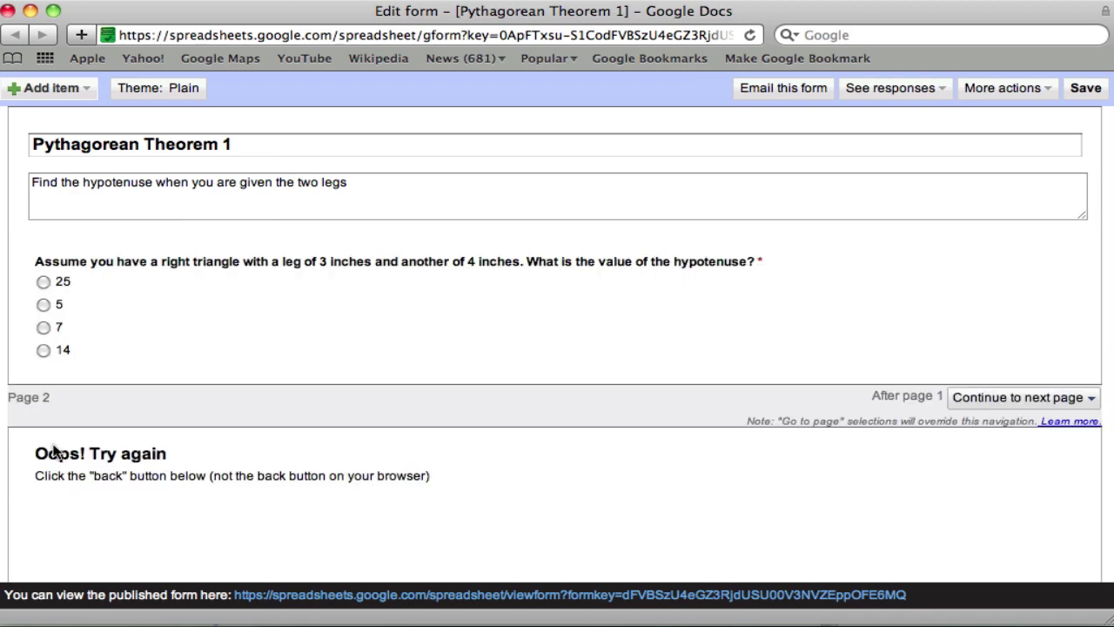
- Add an untitled page 3 after the Oops page
{"action": "left_click", "coordinate": [83, 89]}
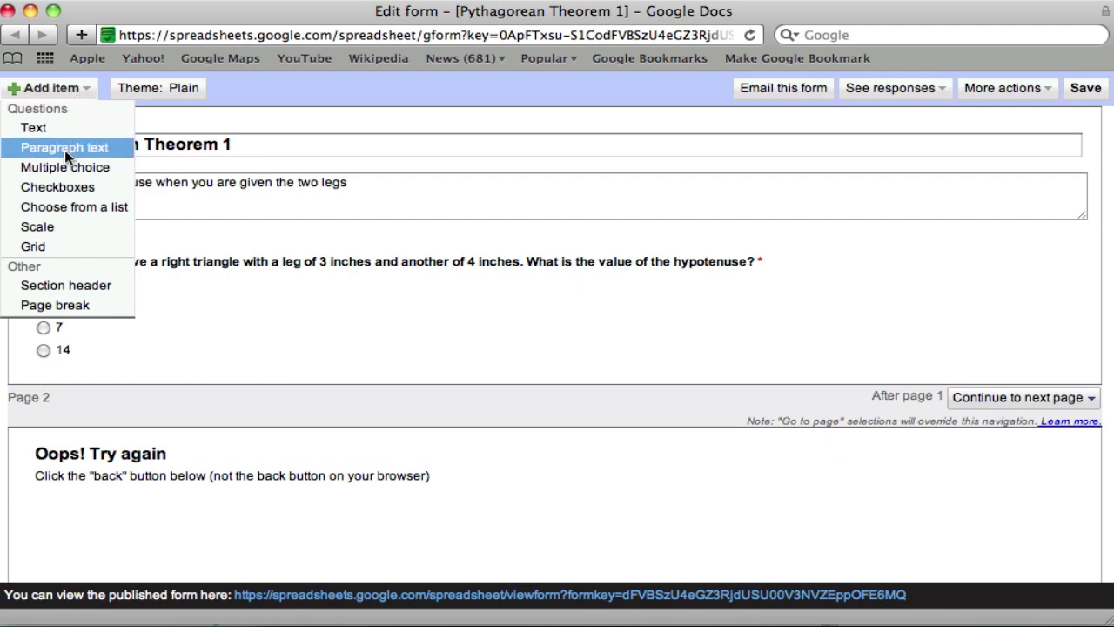
{"action": "left_click", "coordinate": [66, 305]}
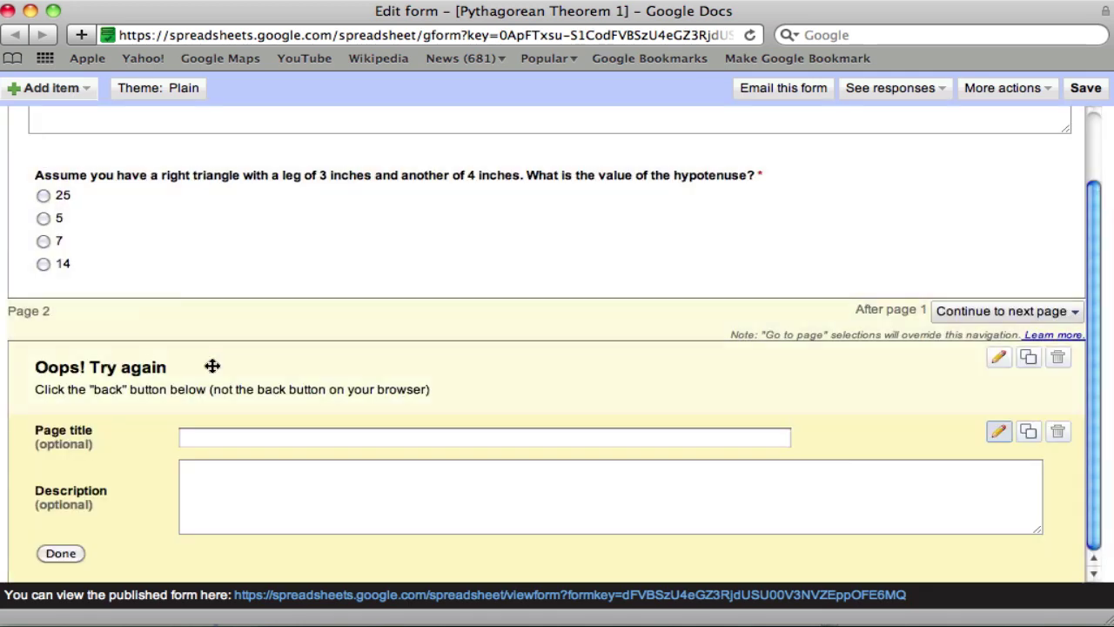
{"action": "left_click", "coordinate": [58, 555]}
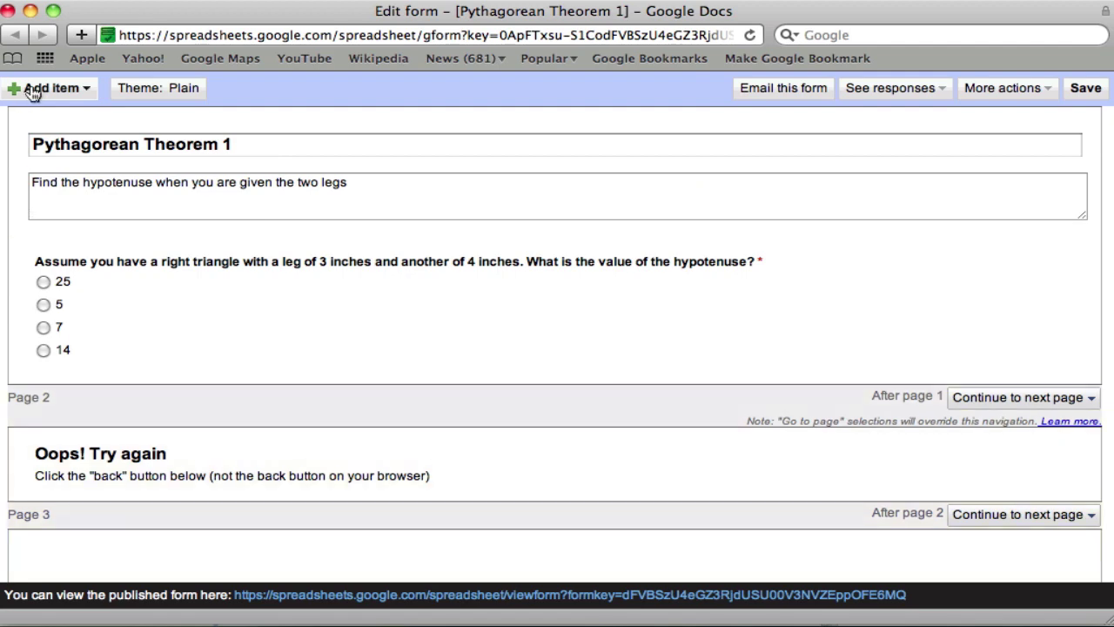
- Add a multiple-choice question on page 3 asking the hypotenuse for legs of 6 and 10 inches
{"action": "left_click", "coordinate": [31, 89]}
{"action": "left_click", "coordinate": [40, 166]}
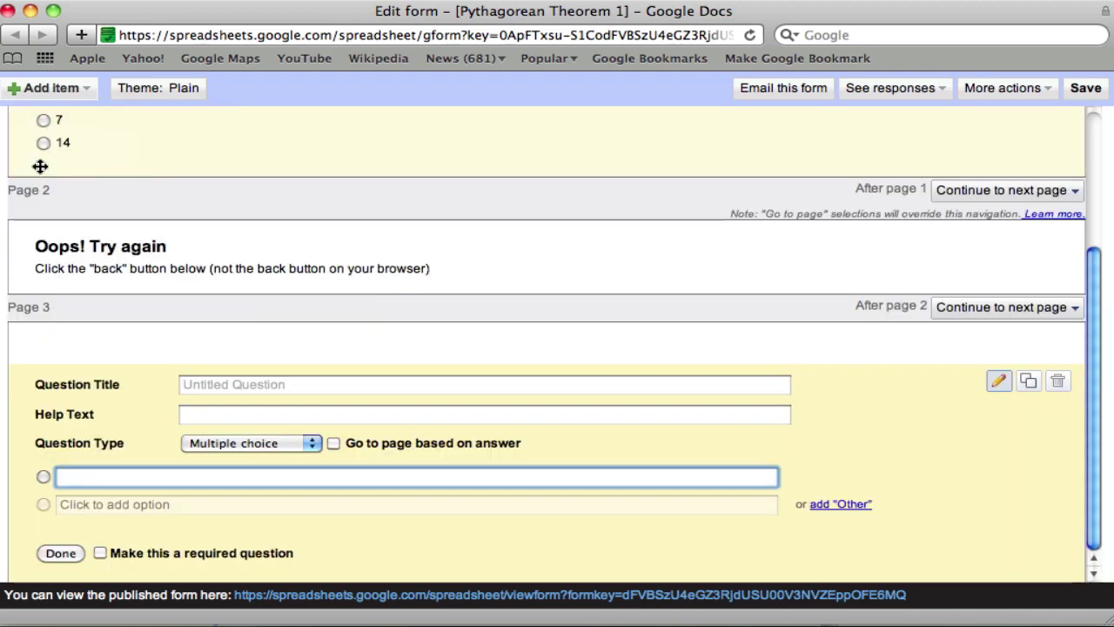
{"action": "left_click", "coordinate": [229, 387]}
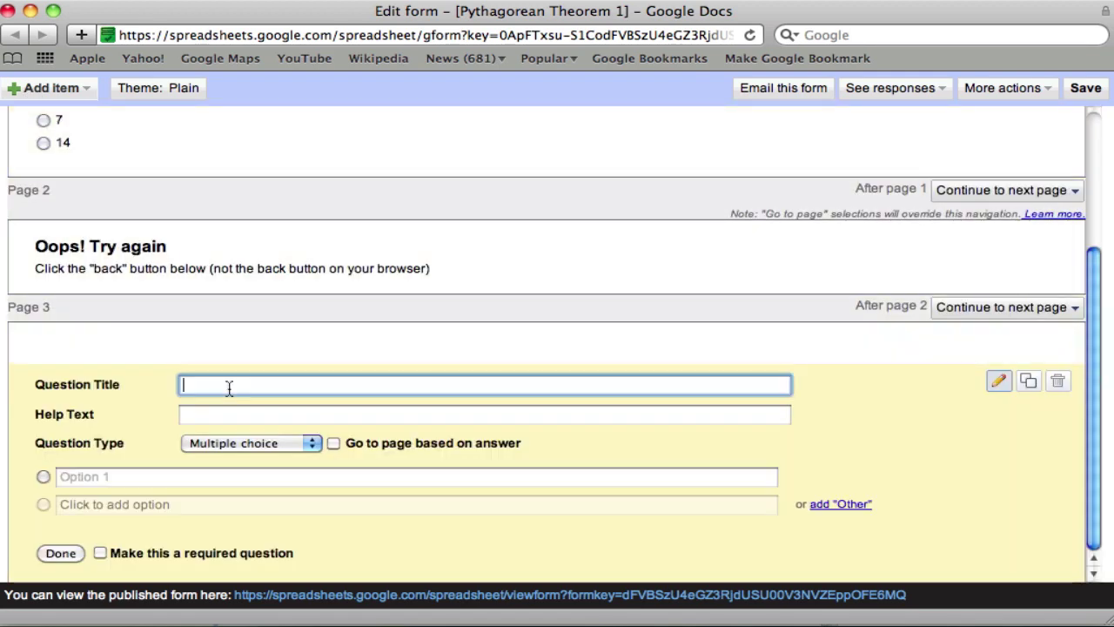
{"action": "type", "text": "Assume"}
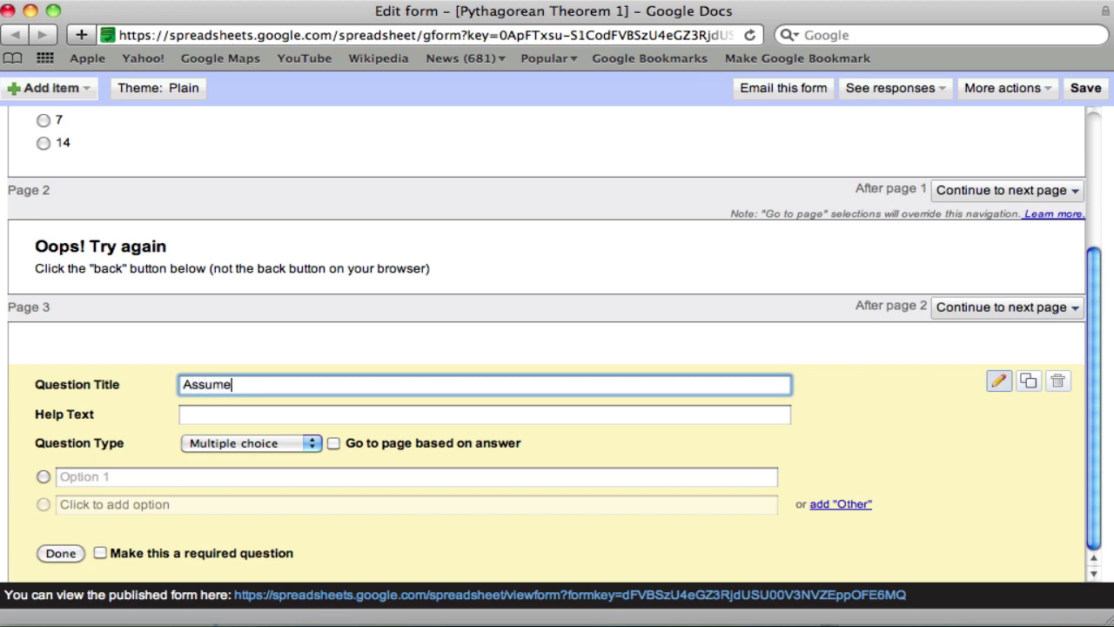
{"action": "type", "text": " you ah"}
{"action": "type", "text": "ve a right triangle with"}
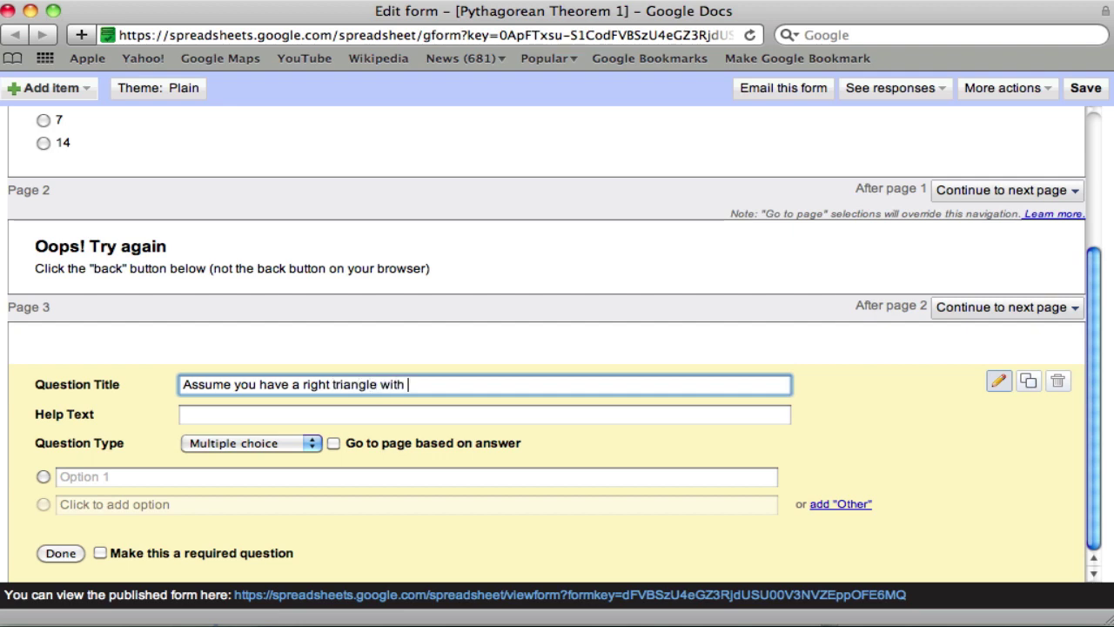
{"action": "type", "text": " a leg of 6 inches and another of 10 inches. What is "}
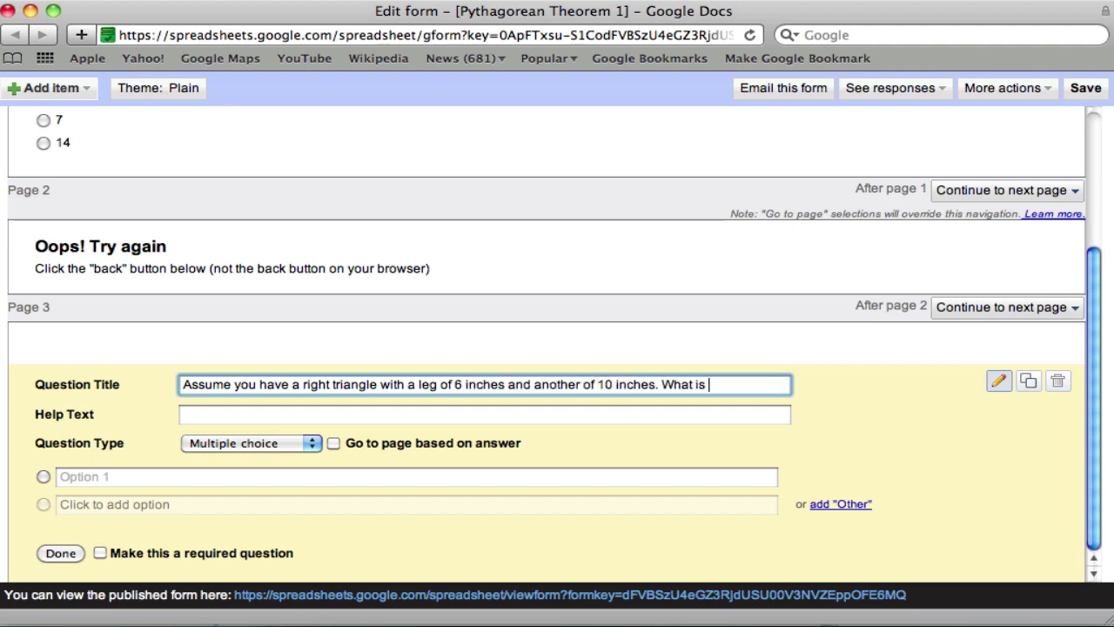
{"action": "type", "text": "the balue of the hypoten"}
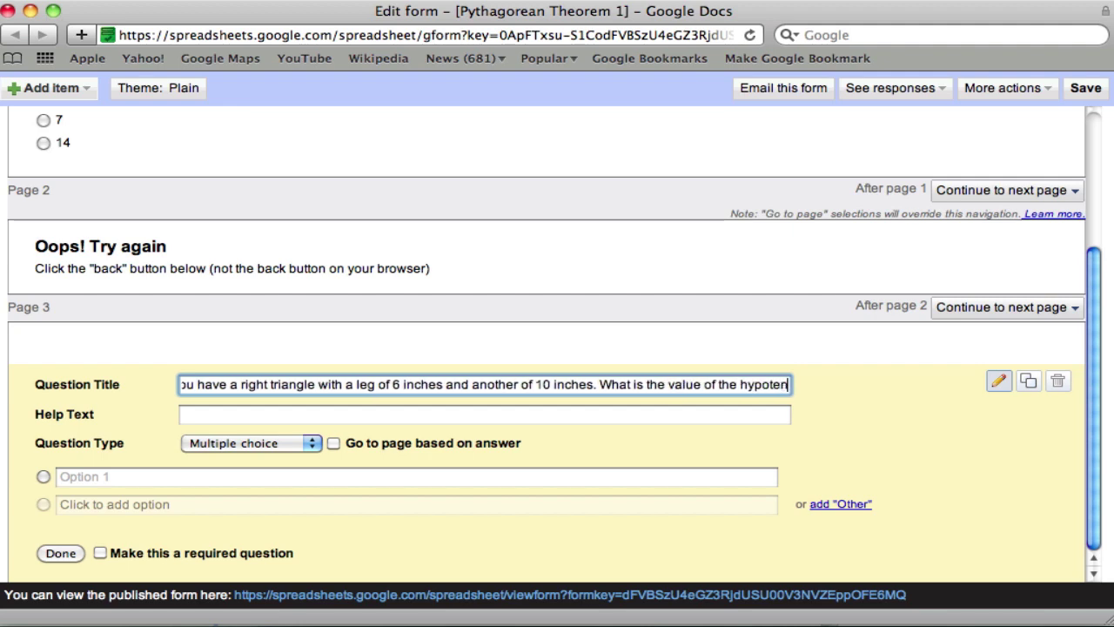
{"action": "type", "text": "use?"}
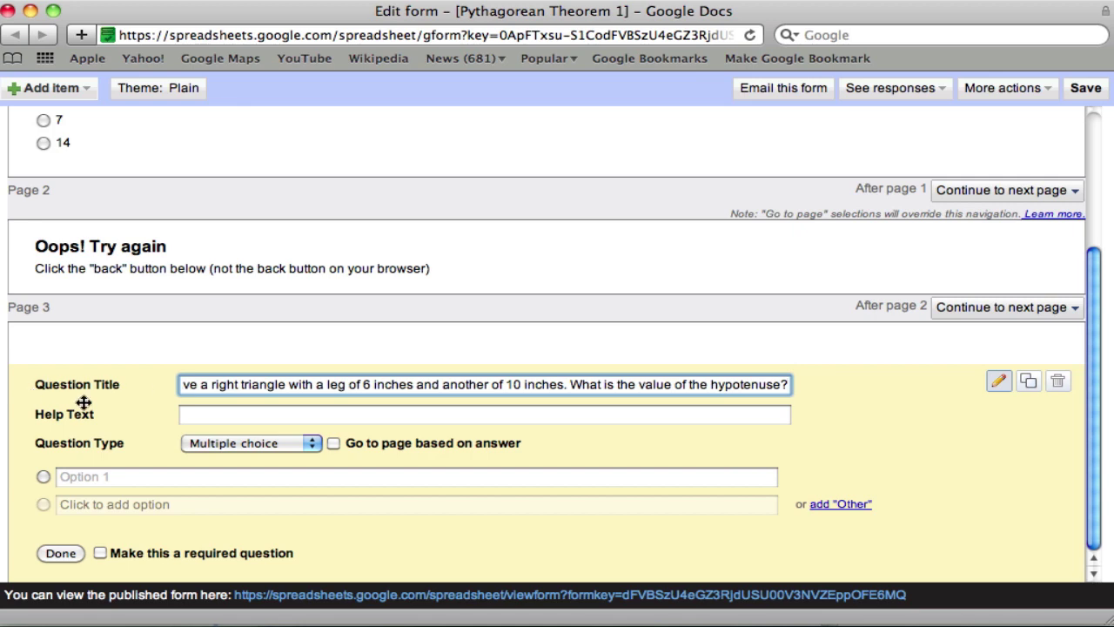
- Make the page 3 question required with page routing based on answer
{"action": "left_click", "coordinate": [100, 553]}
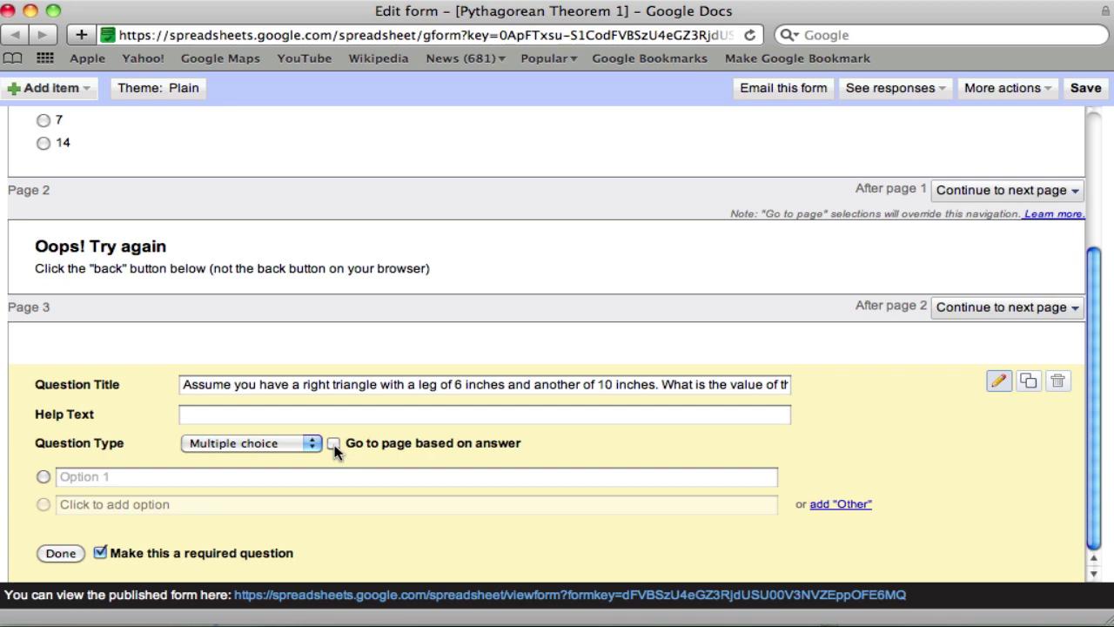
{"action": "left_click", "coordinate": [333, 444]}
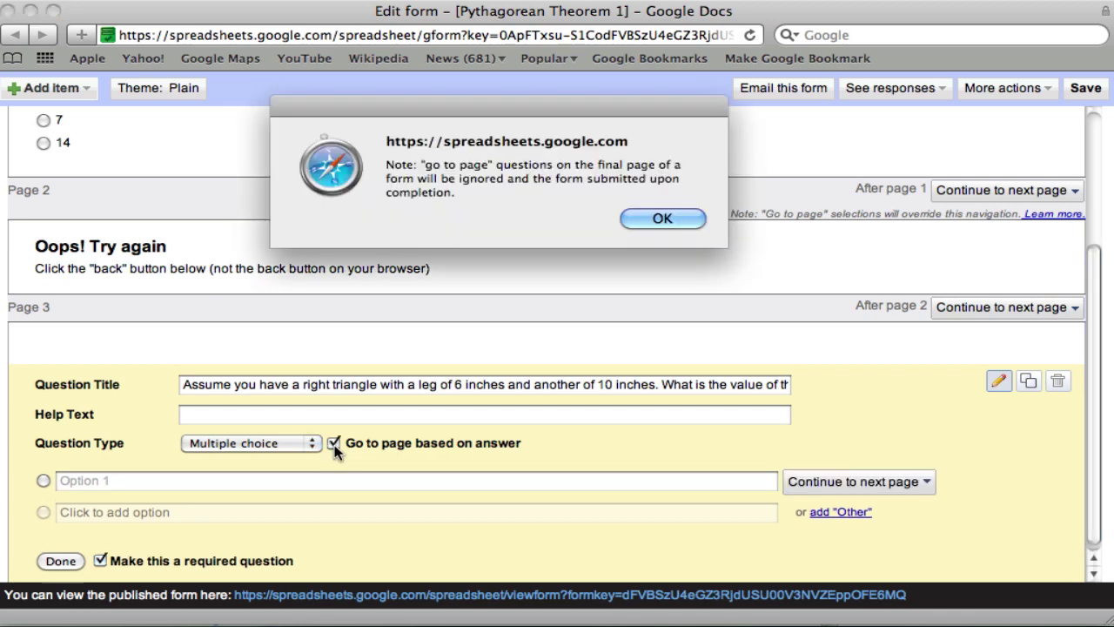
{"action": "left_click", "coordinate": [655, 216]}
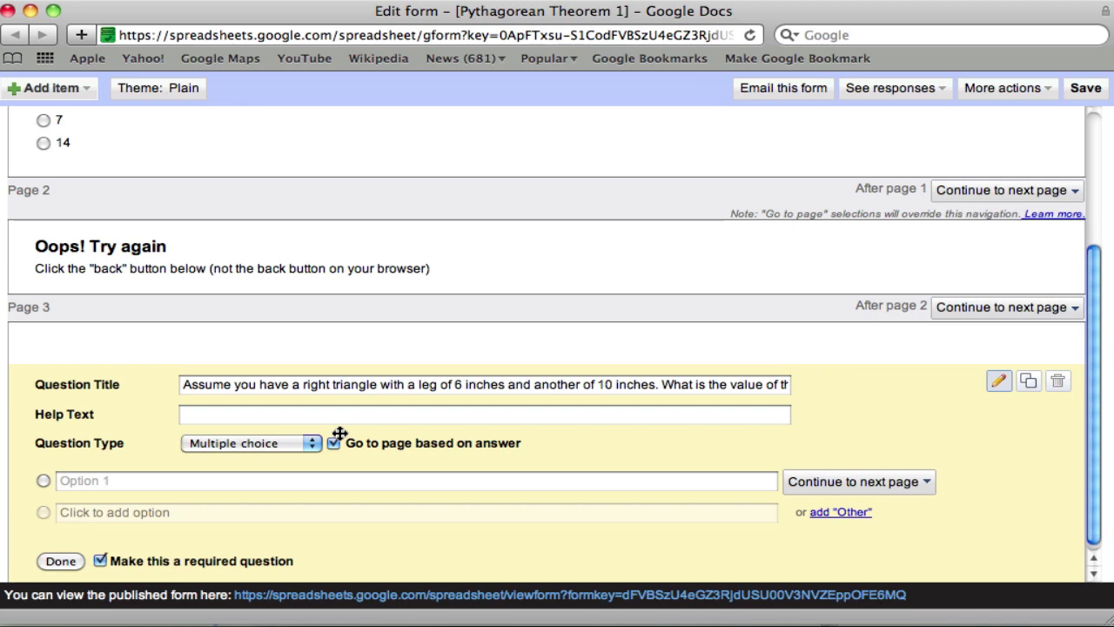
- Change the second leg in the page 3 question from 10 to 8 inches
{"action": "scroll", "coordinate": [339, 432], "scroll_direction": "down", "scroll_amount": 1}
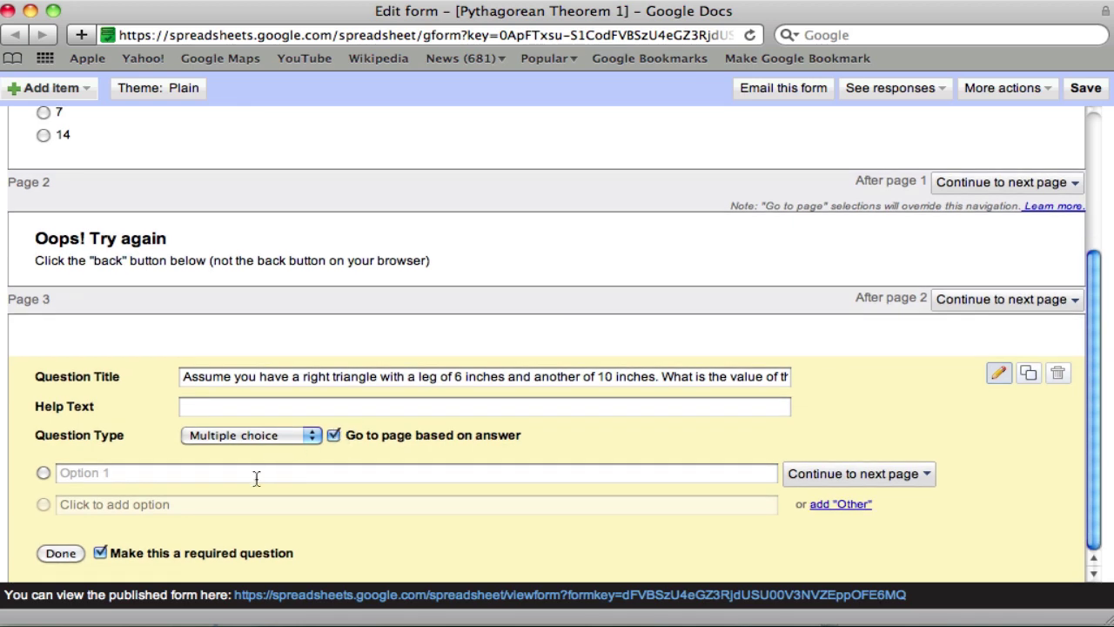
{"action": "right_click", "coordinate": [256, 478]}
{"action": "left_click", "coordinate": [173, 475]}
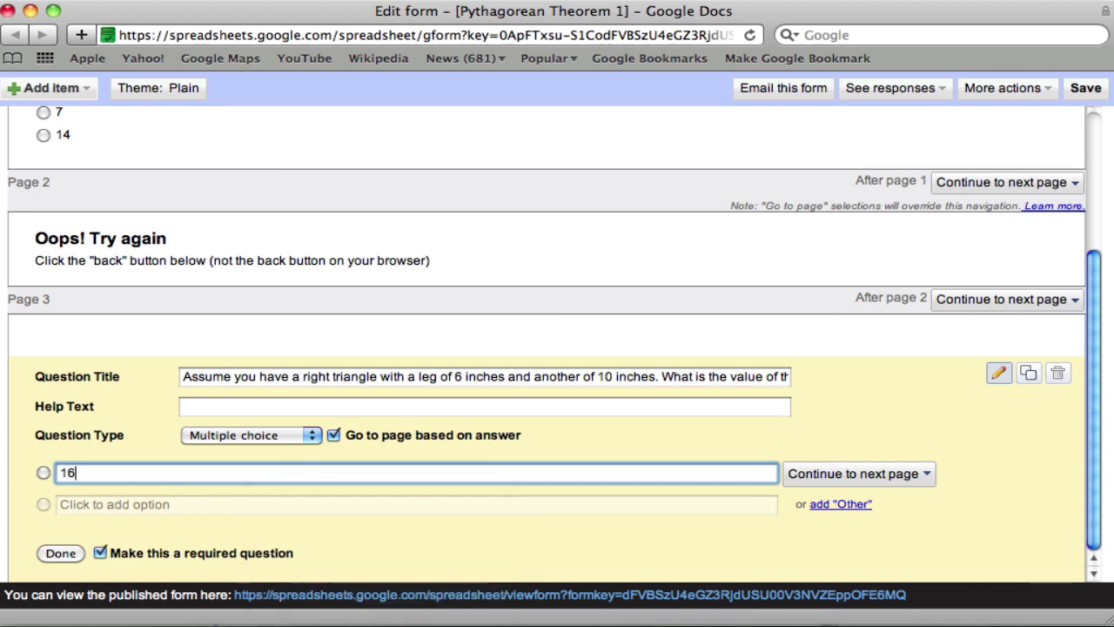
{"action": "type", "text": "16"}
{"action": "key", "text": "BackSpace"}
{"action": "left_click", "coordinate": [615, 376]}
{"action": "key", "text": "BackSpace"}
{"action": "key", "text": "BackSpace"}
{"action": "key", "text": "BackSpace"}
{"action": "type", "text": "8"}
- Enter the answer choices 14 inches, 28 inches, 100 inches and 10 inches
{"action": "left_click", "coordinate": [202, 477]}
{"action": "type", "text": "1"}
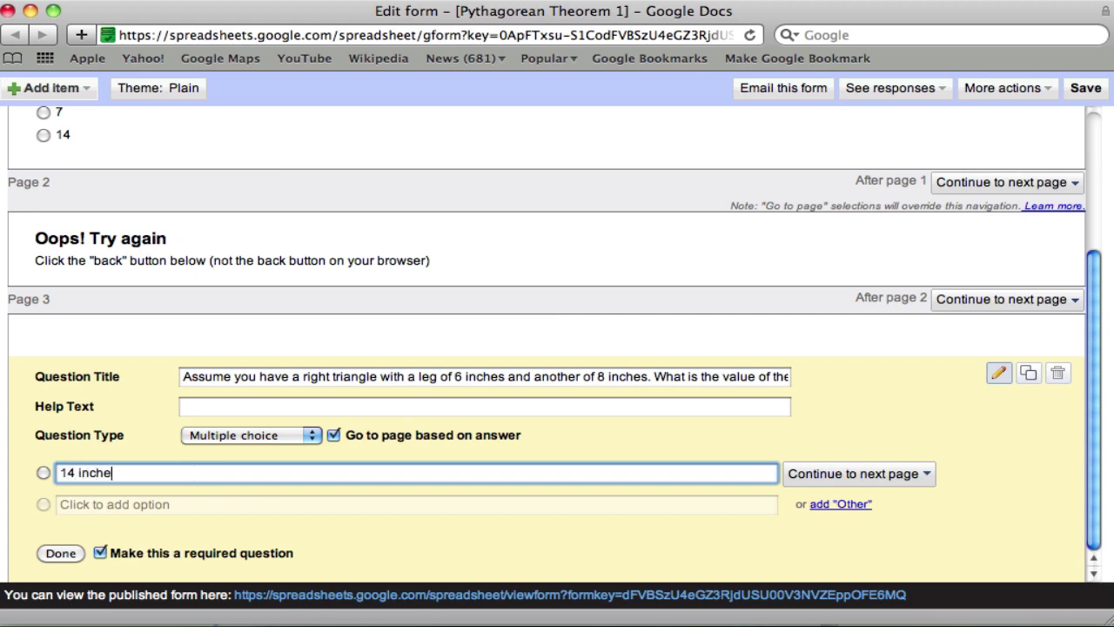
{"action": "left_click", "coordinate": [174, 504]}
{"action": "type", "text": "28 inches"}
{"action": "key", "text": "Return"}
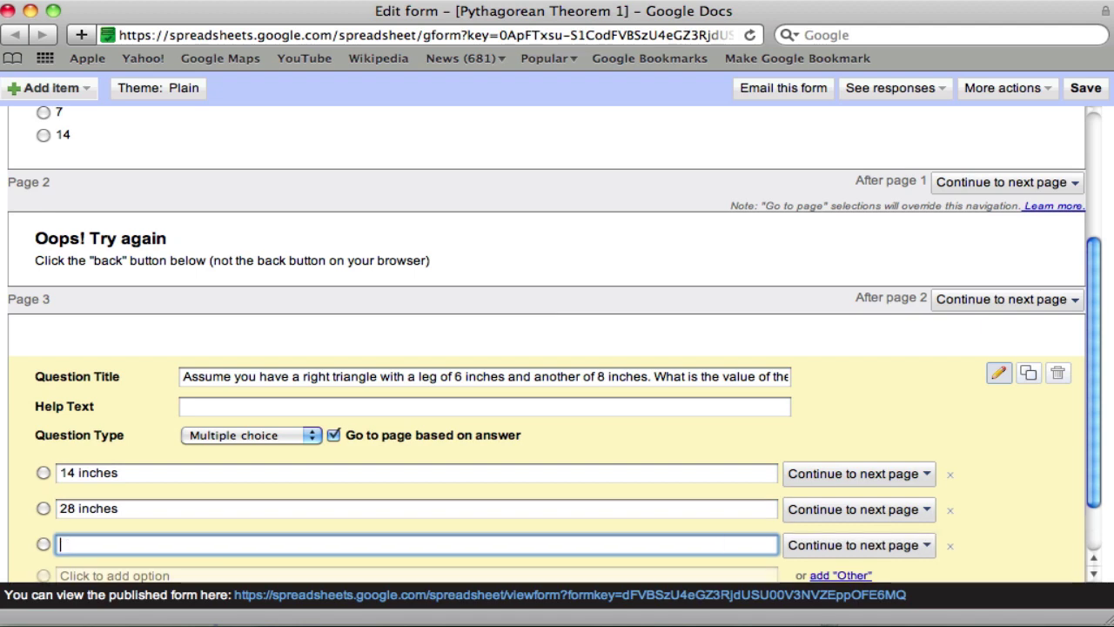
{"action": "type", "text": "100 inches"}
{"action": "scroll", "coordinate": [154, 522], "scroll_direction": "down", "scroll_amount": 1}
{"action": "left_click", "coordinate": [152, 533]}
{"action": "type", "text": "10 inches"}
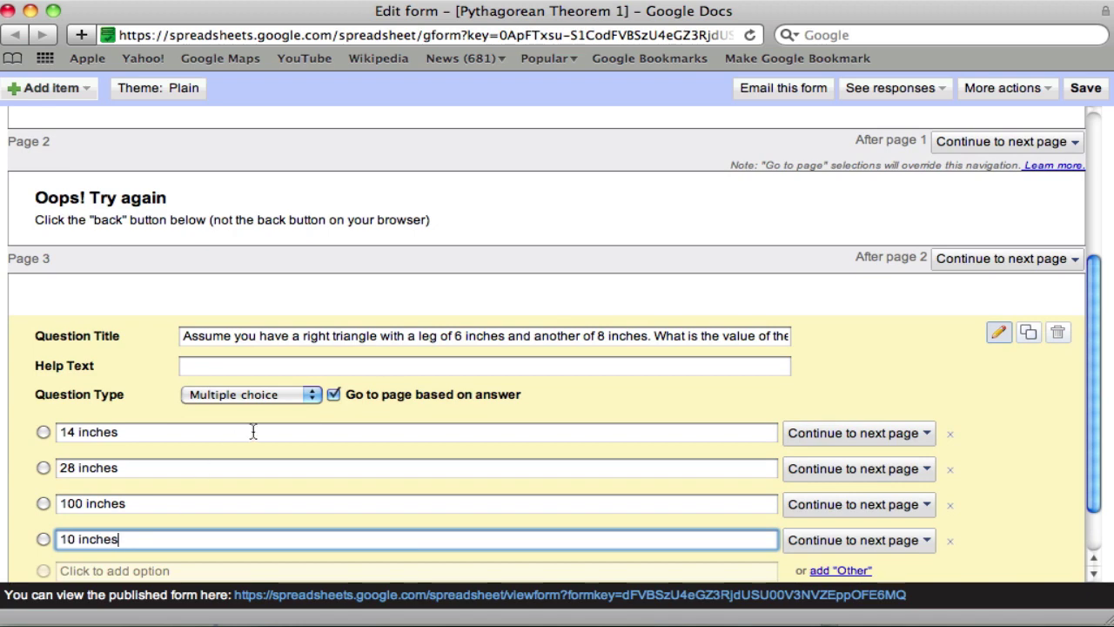
- Route the 100, 28 and 14 inches answers to page 2 'Oops! Try again'
{"action": "scroll", "coordinate": [254, 431], "scroll_direction": "down", "scroll_amount": 2}
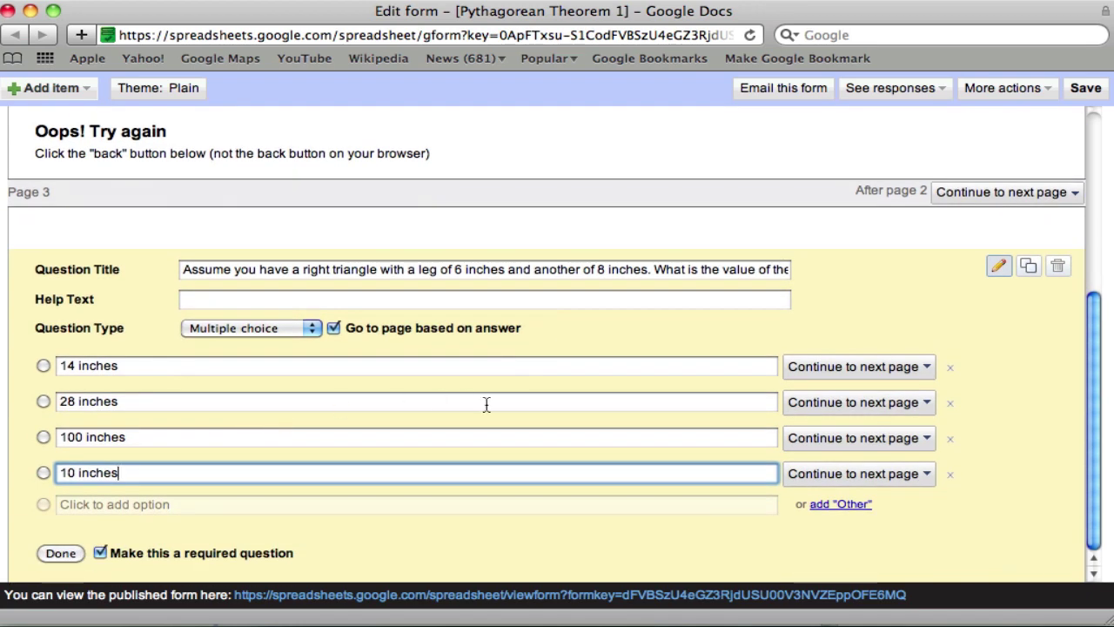
{"action": "left_click", "coordinate": [802, 442]}
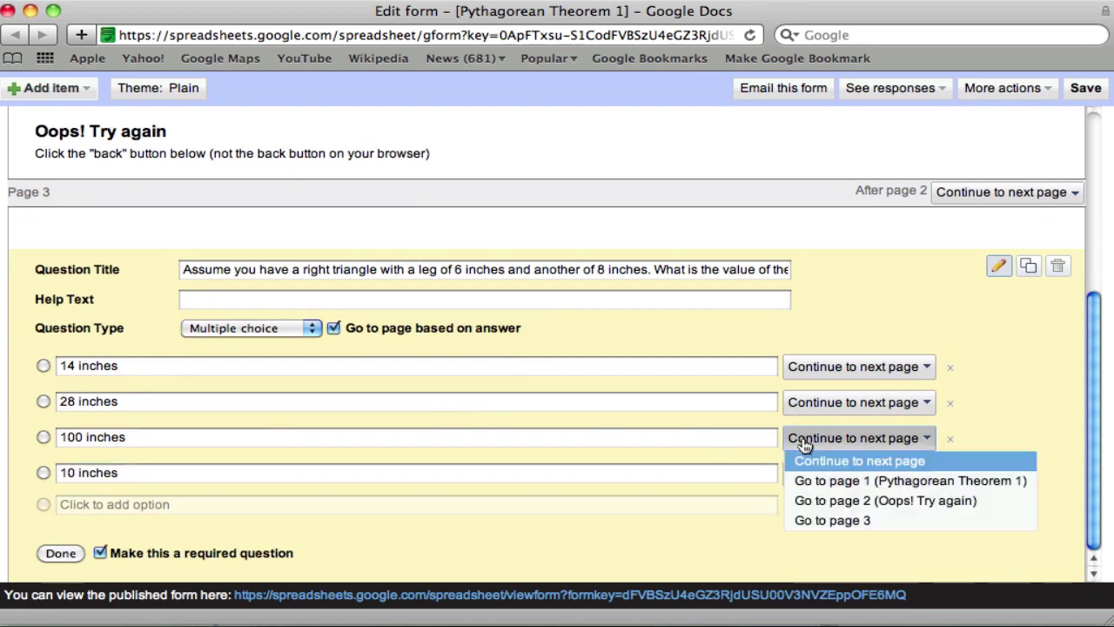
{"action": "left_click", "coordinate": [813, 500]}
{"action": "left_click", "coordinate": [812, 404]}
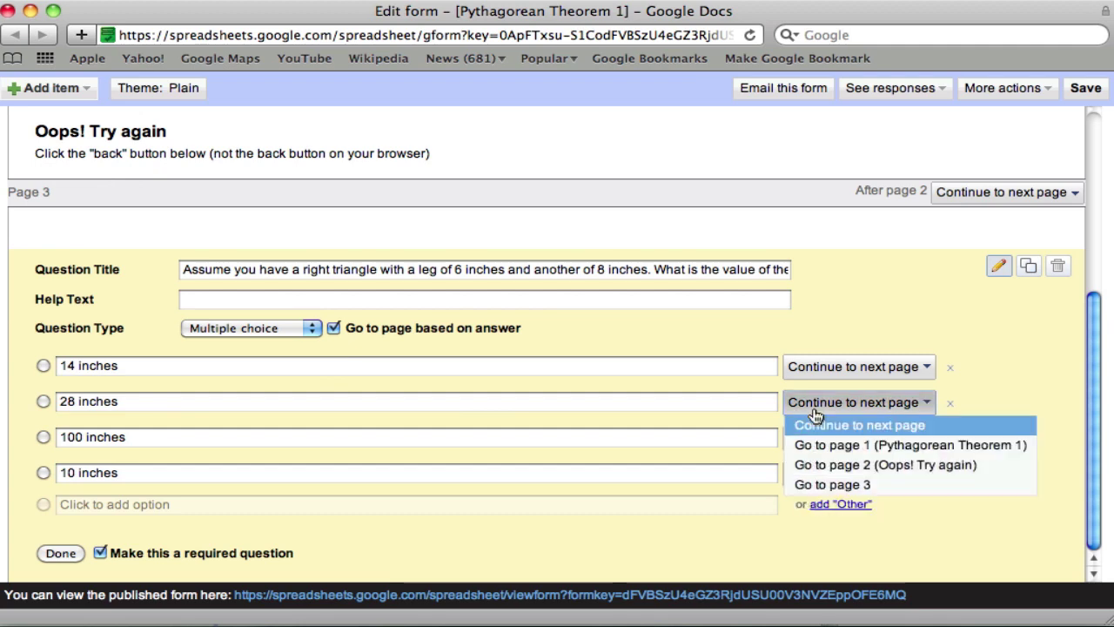
{"action": "left_click", "coordinate": [814, 464]}
{"action": "left_click", "coordinate": [816, 367]}
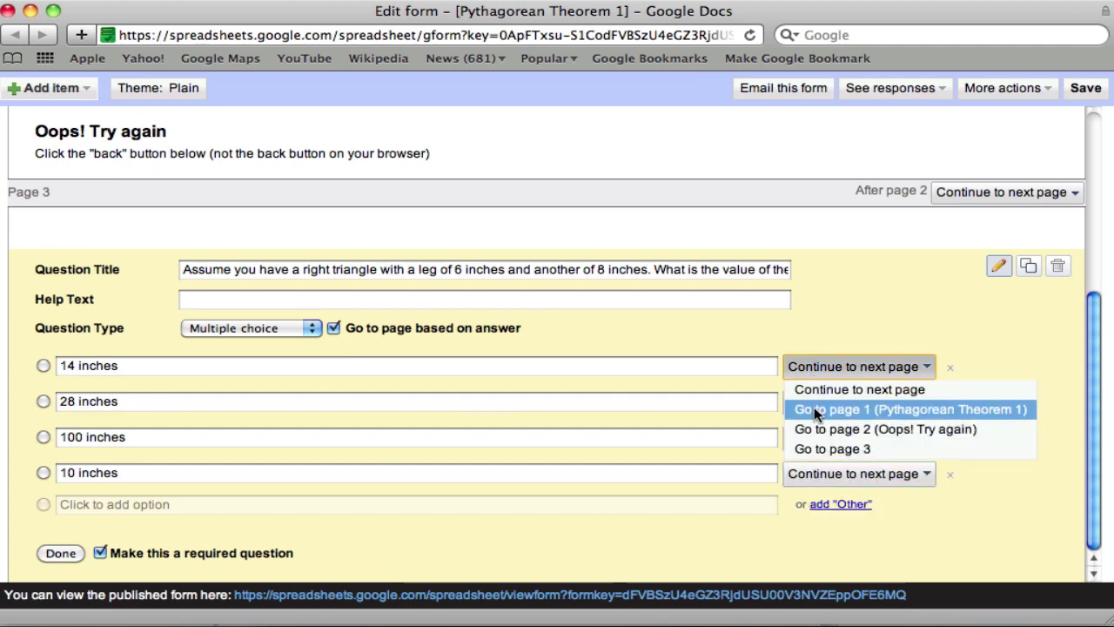
{"action": "left_click", "coordinate": [814, 428]}
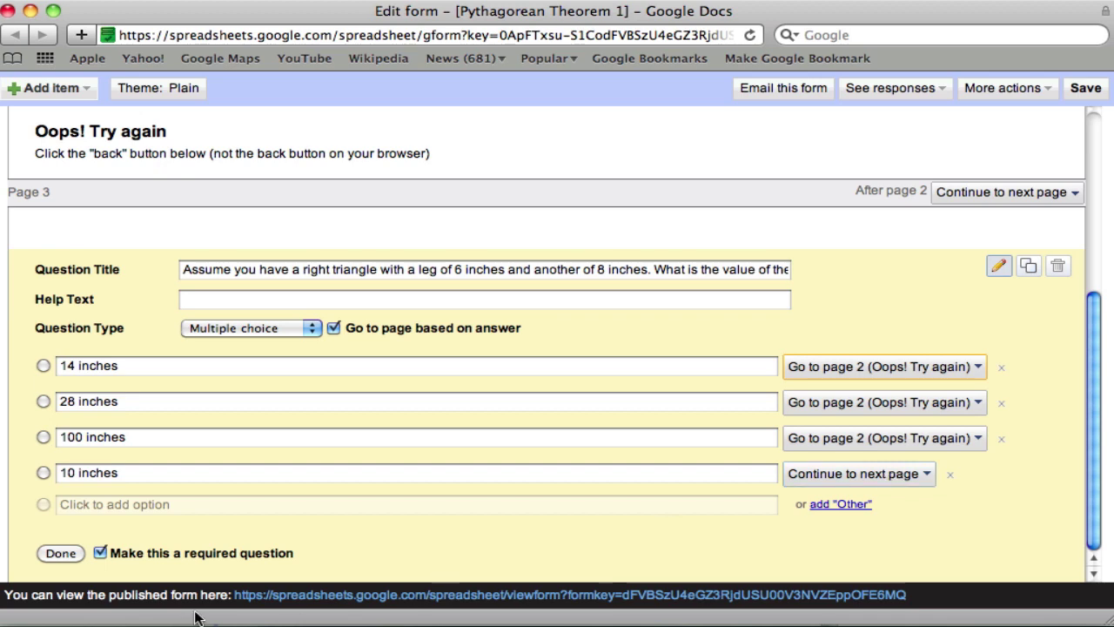
- Route question 1's correct answer 5 to page 3
{"action": "left_click", "coordinate": [64, 552]}
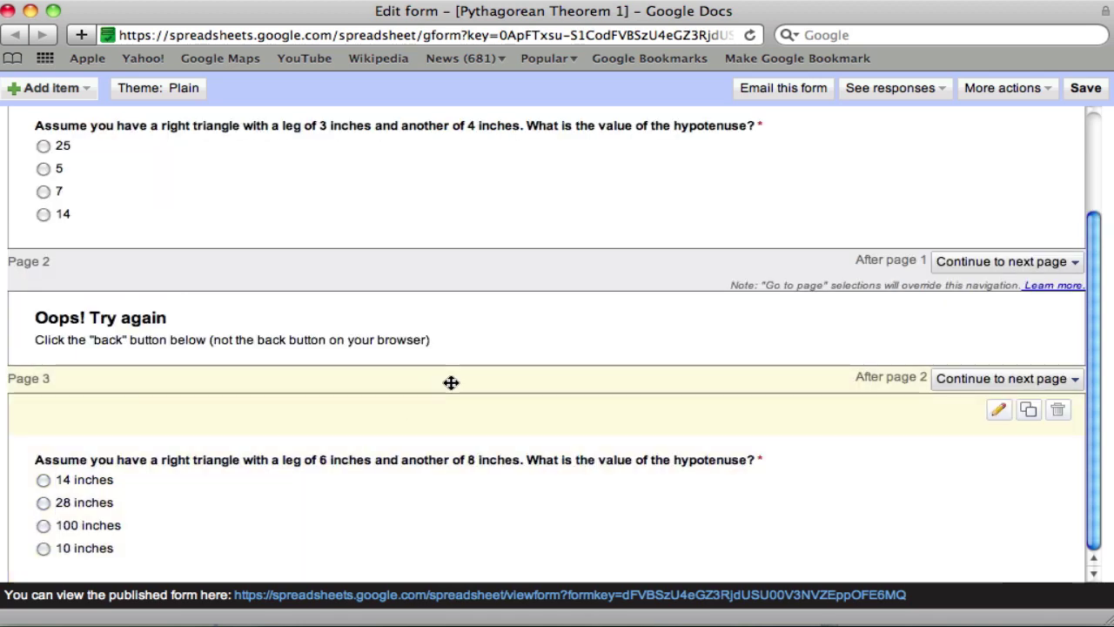
{"action": "scroll", "coordinate": [450, 380], "scroll_direction": "up", "scroll_amount": 3}
{"action": "left_click", "coordinate": [997, 254]}
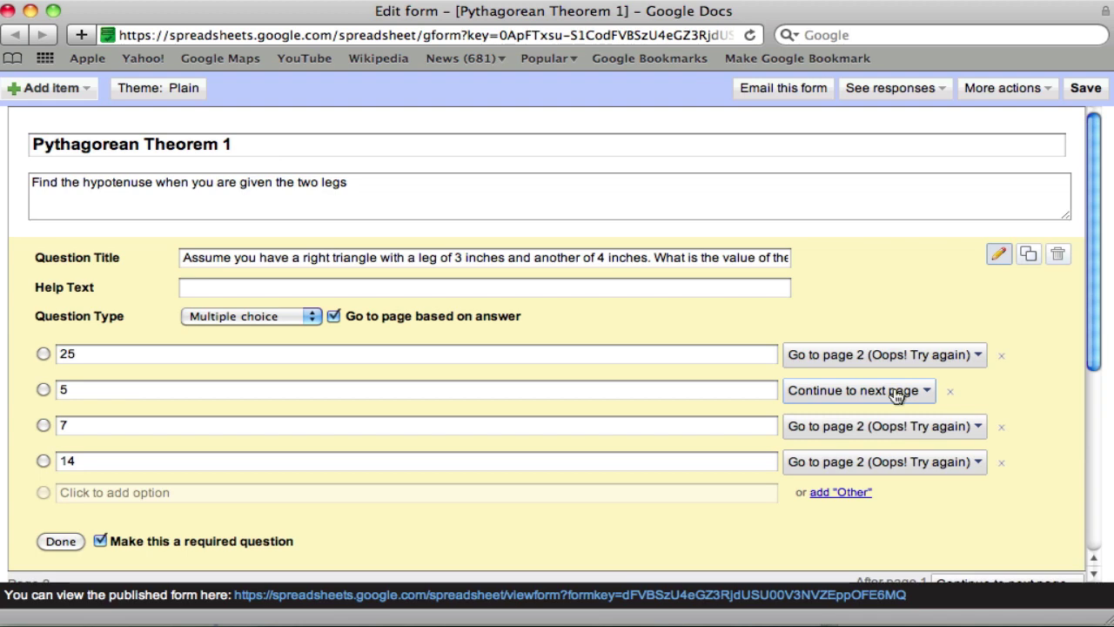
{"action": "scroll", "coordinate": [897, 391], "scroll_direction": "down", "scroll_amount": 3}
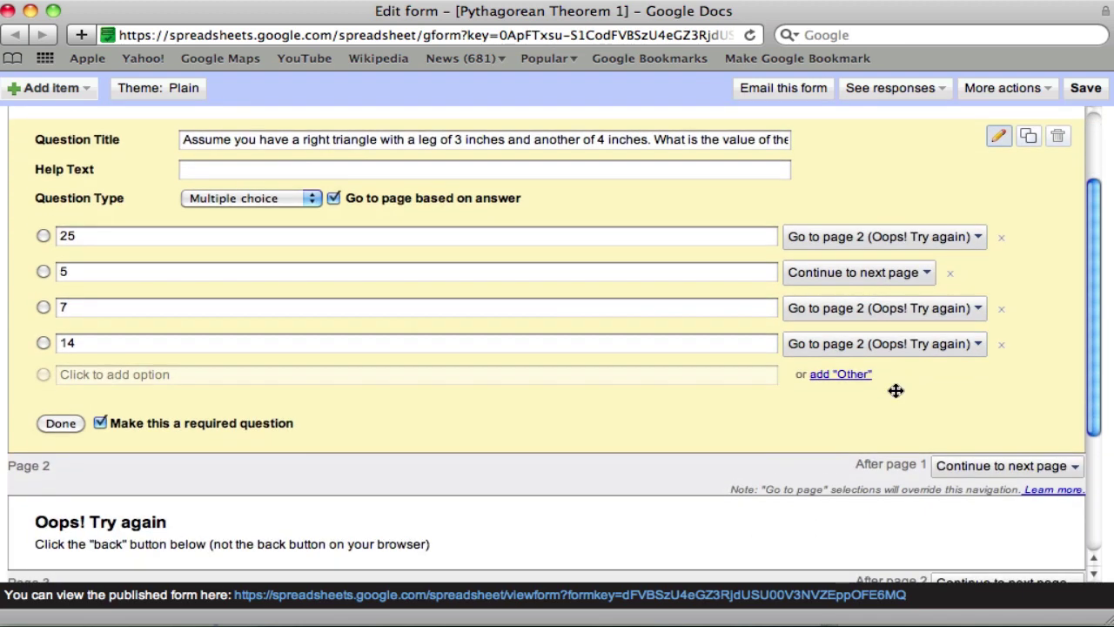
{"action": "scroll", "coordinate": [897, 388], "scroll_direction": "up", "scroll_amount": 3}
{"action": "left_click", "coordinate": [896, 375]}
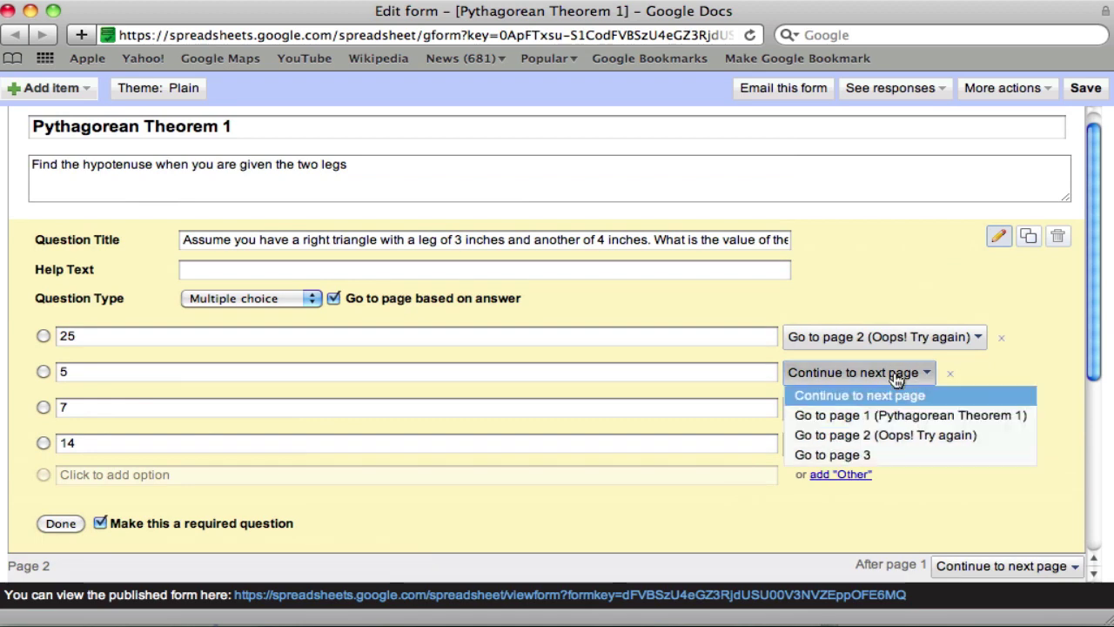
{"action": "left_click", "coordinate": [868, 452]}
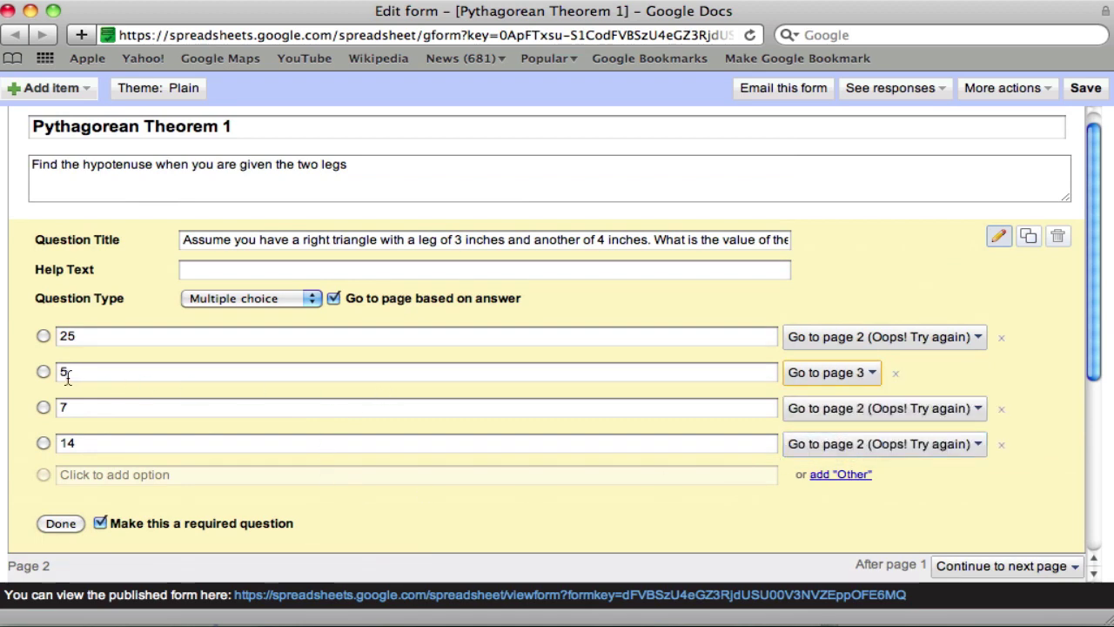
- Append 'inches' to question 1's answers: 25, 5, 7 and 14 inches
{"action": "left_click", "coordinate": [106, 340]}
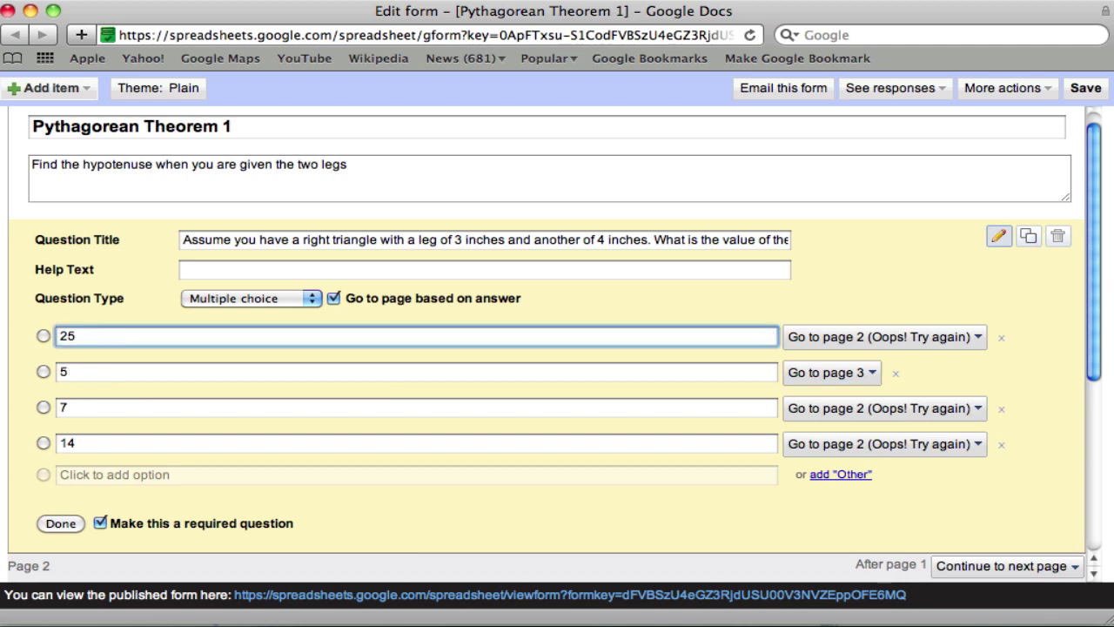
{"action": "type", "text": "inches"}
{"action": "left_click", "coordinate": [110, 375]}
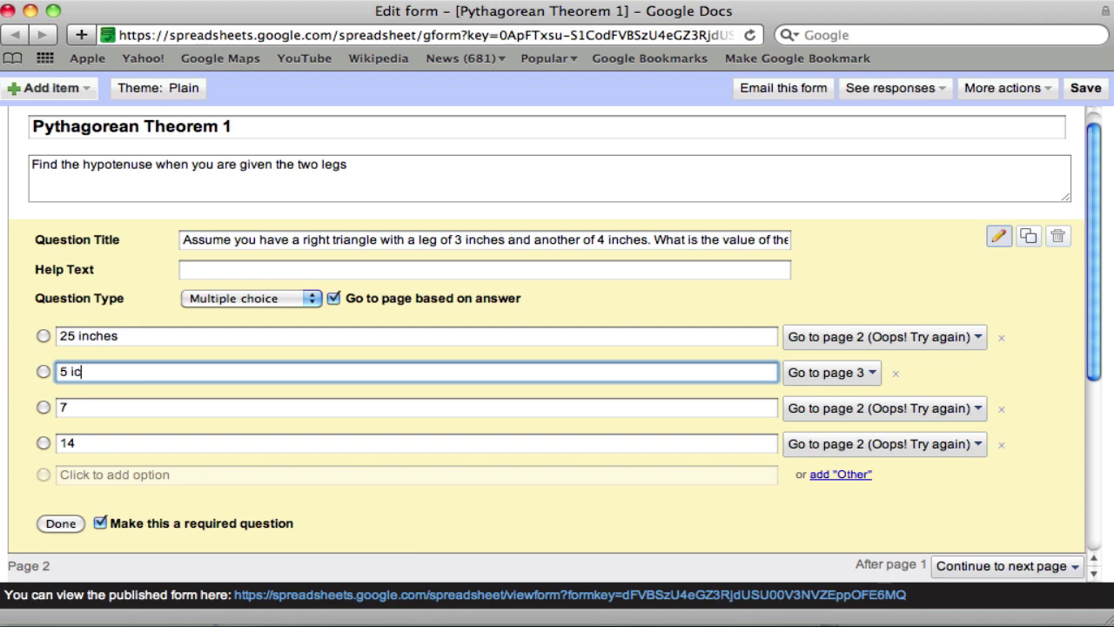
{"action": "type", "text": "inches"}
{"action": "left_click", "coordinate": [92, 409]}
{"action": "type", "text": "in"}
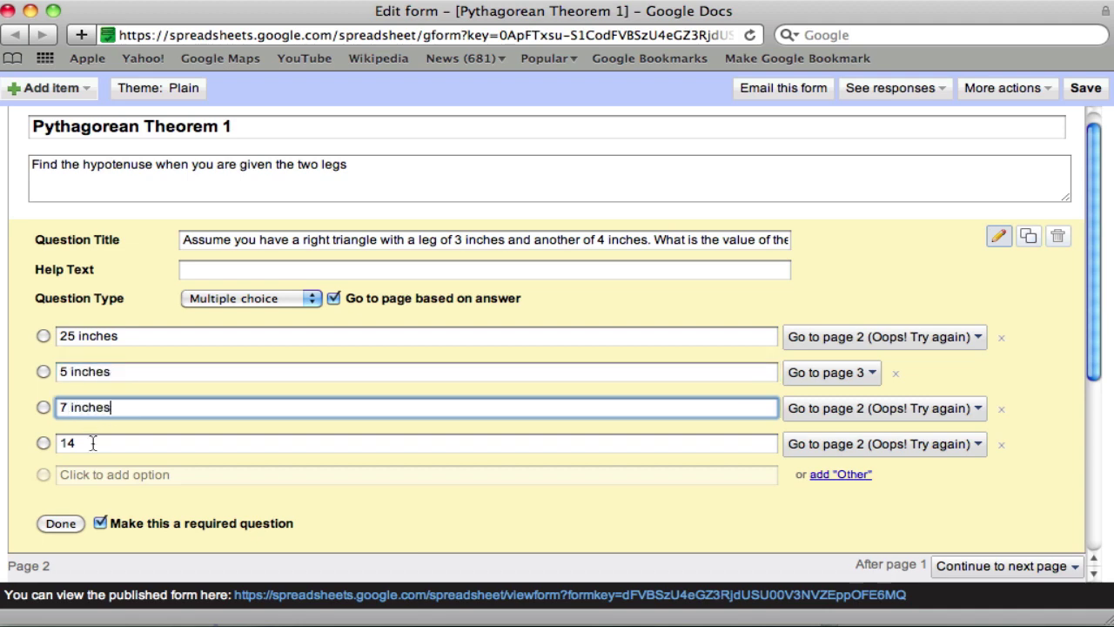
{"action": "left_click", "coordinate": [93, 445]}
{"action": "type", "text": "inches"}
{"action": "left_click", "coordinate": [58, 522]}
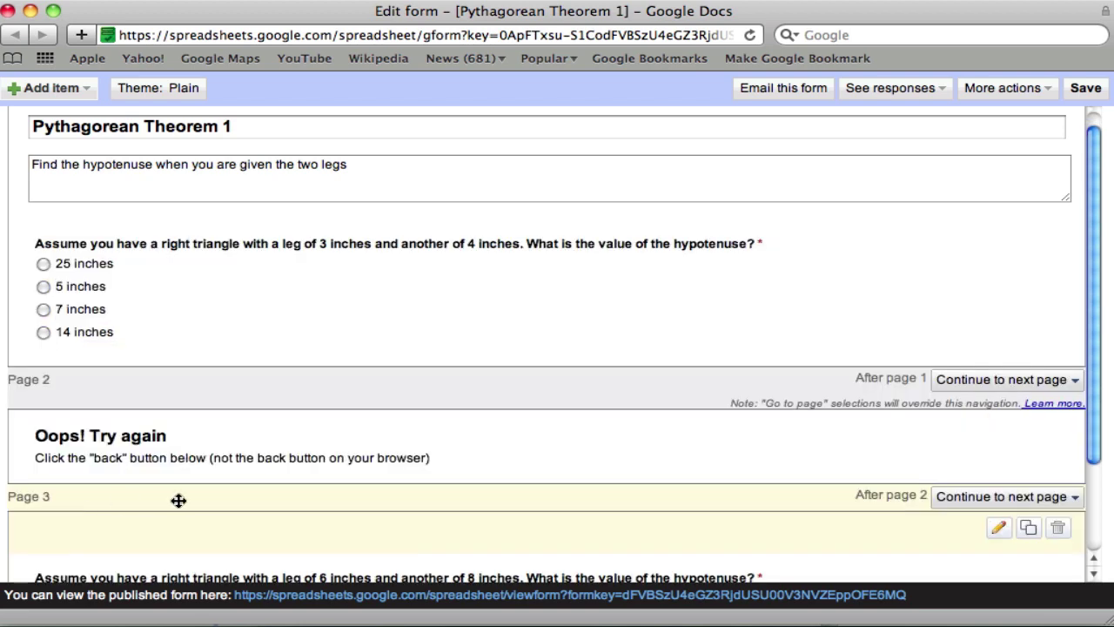
- Add a page 4 titled 'Awesome! You finished'
{"action": "left_click", "coordinate": [76, 84]}
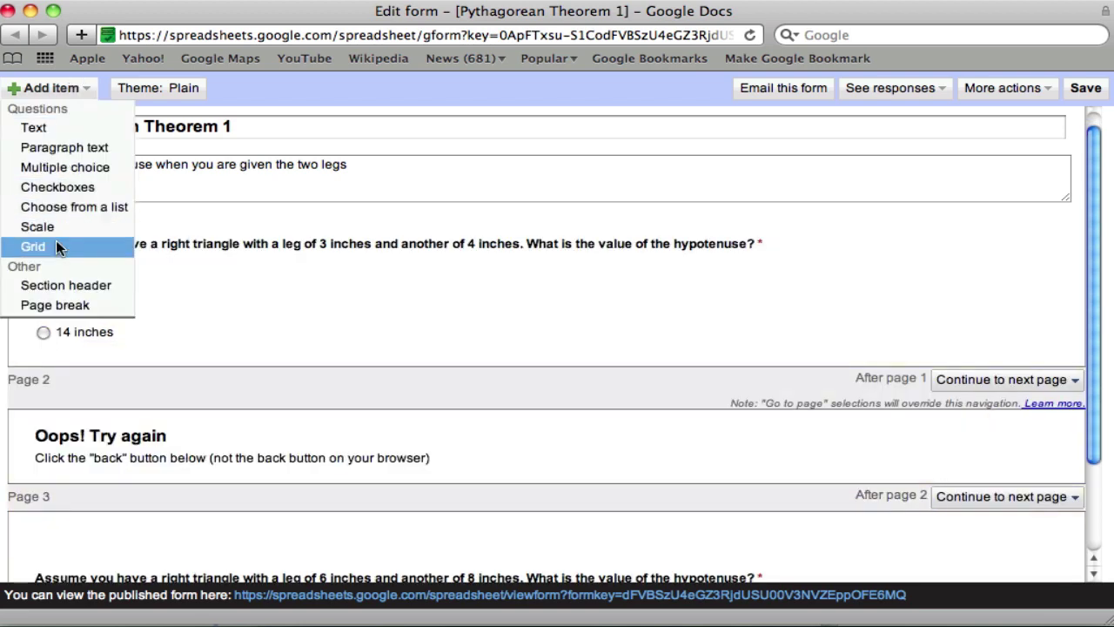
{"action": "left_click", "coordinate": [55, 302]}
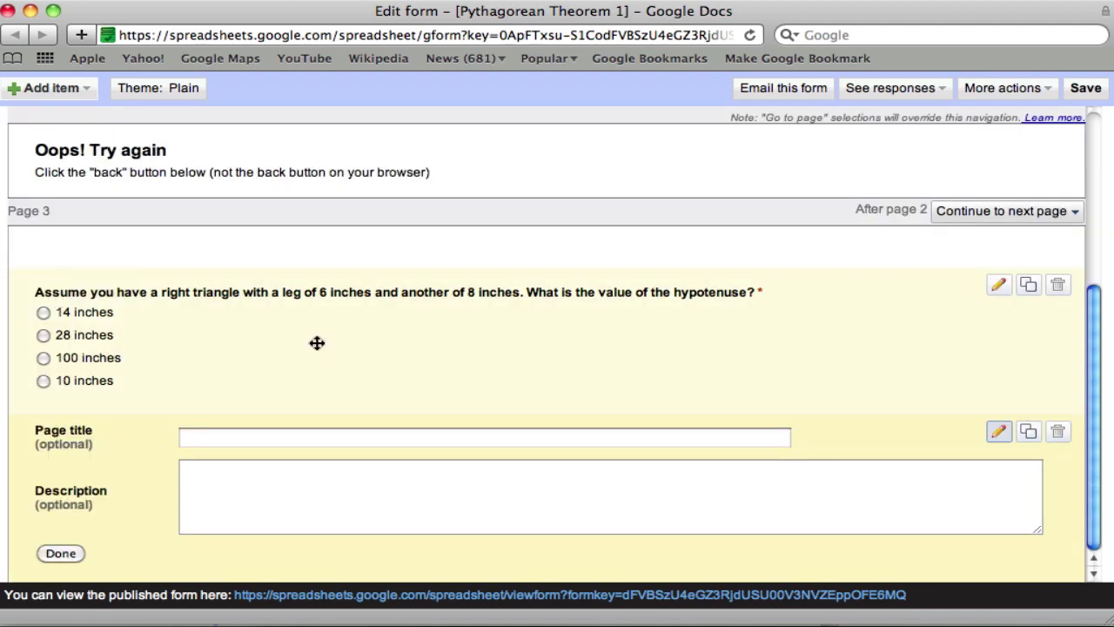
{"action": "left_click", "coordinate": [203, 437]}
{"action": "type", "text": "Awesome"}
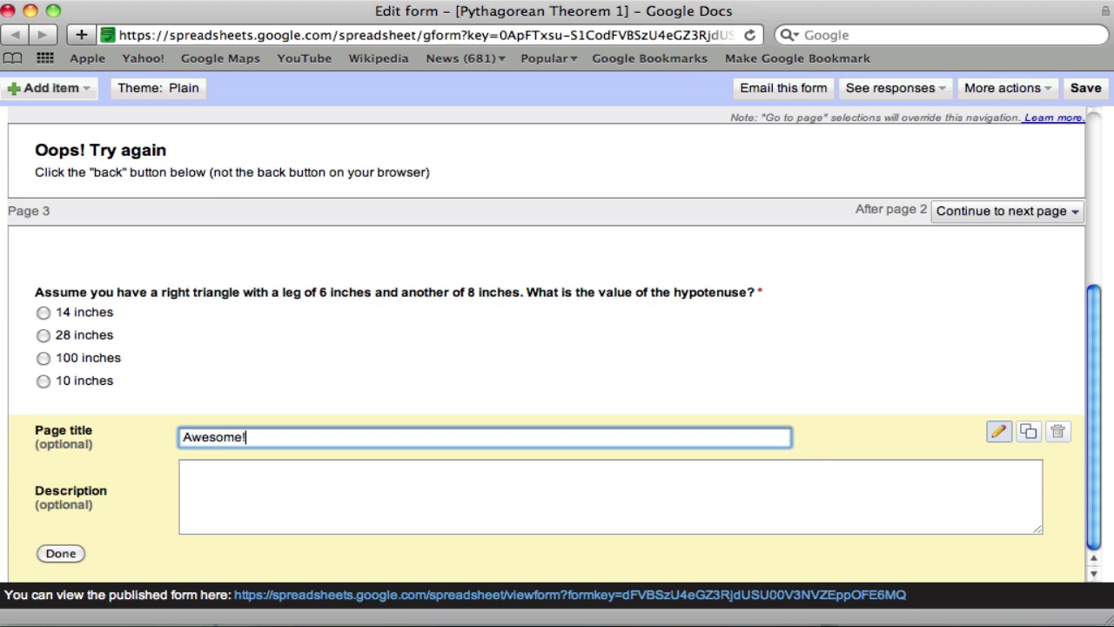
{"action": "type", "text": "! You finish"}
{"action": "key", "text": "BackSpace"}
{"action": "key", "text": "BackSpace"}
{"action": "type", "text": "shed"}
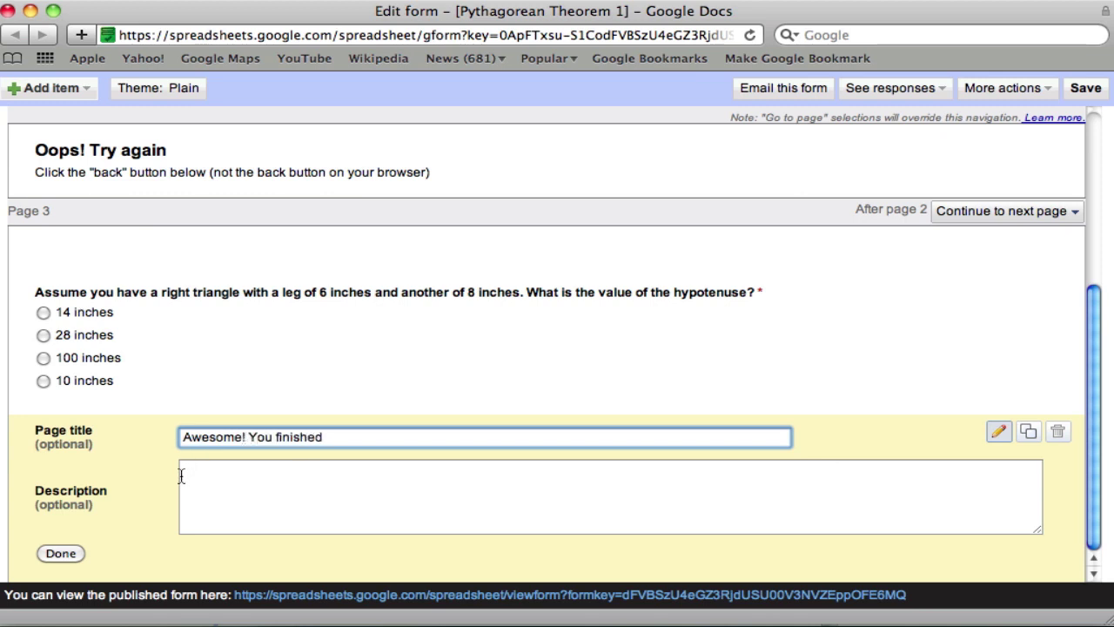
- Describe page 4 as asking students in the teacher's class to fill in the information below
{"action": "left_click", "coordinate": [183, 472]}
{"action": "type", "text": "If you are in"}
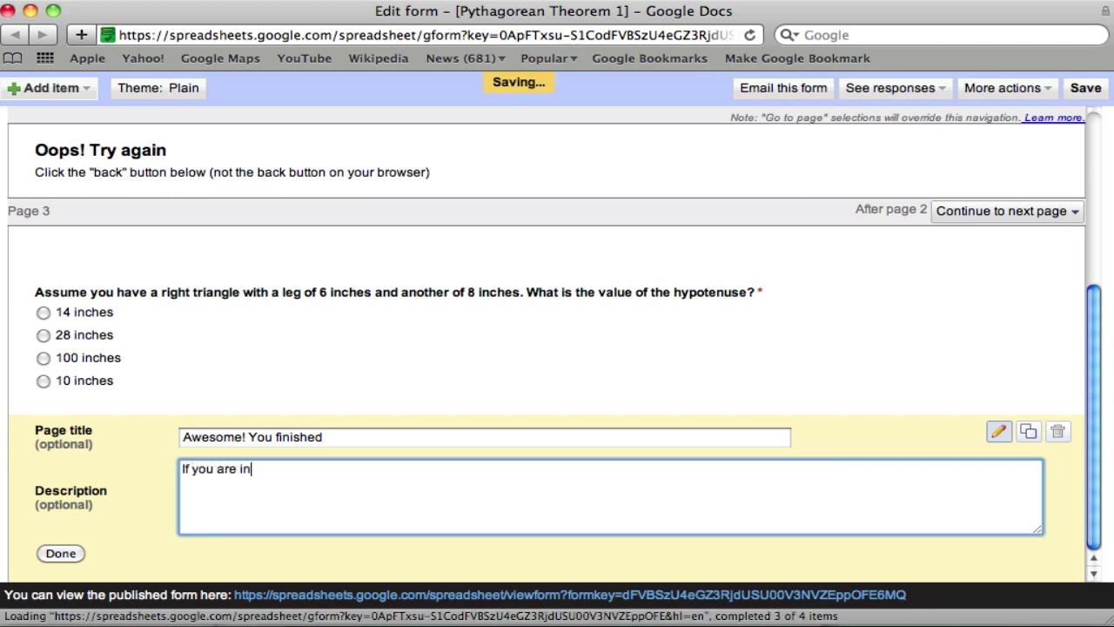
{"action": "type", "text": " Shaun's Class,"}
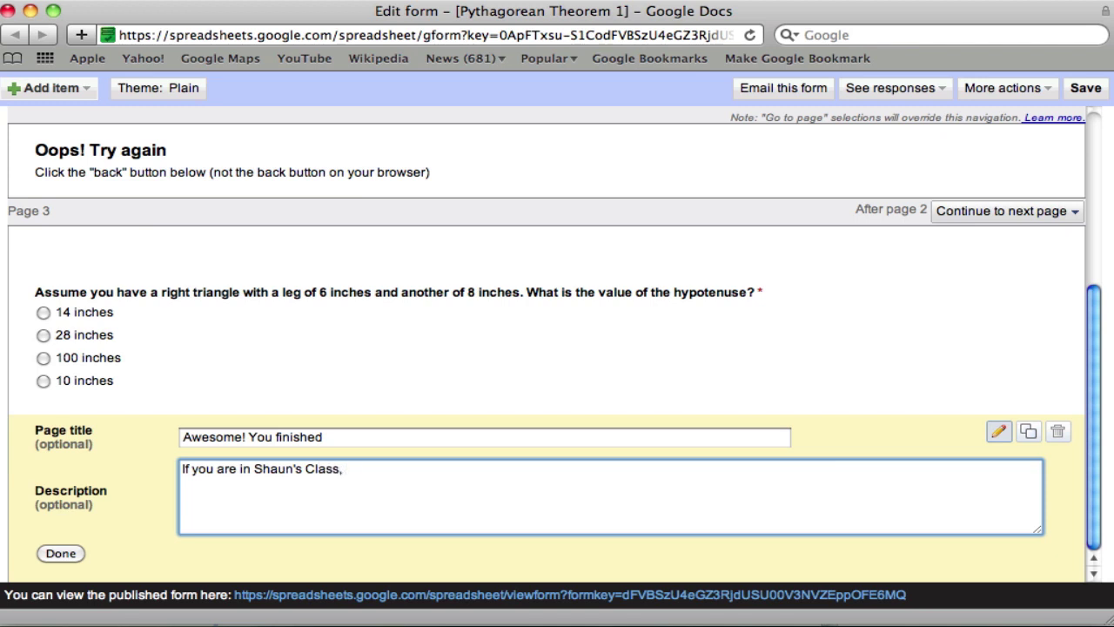
{"action": "type", "text": "information below"}
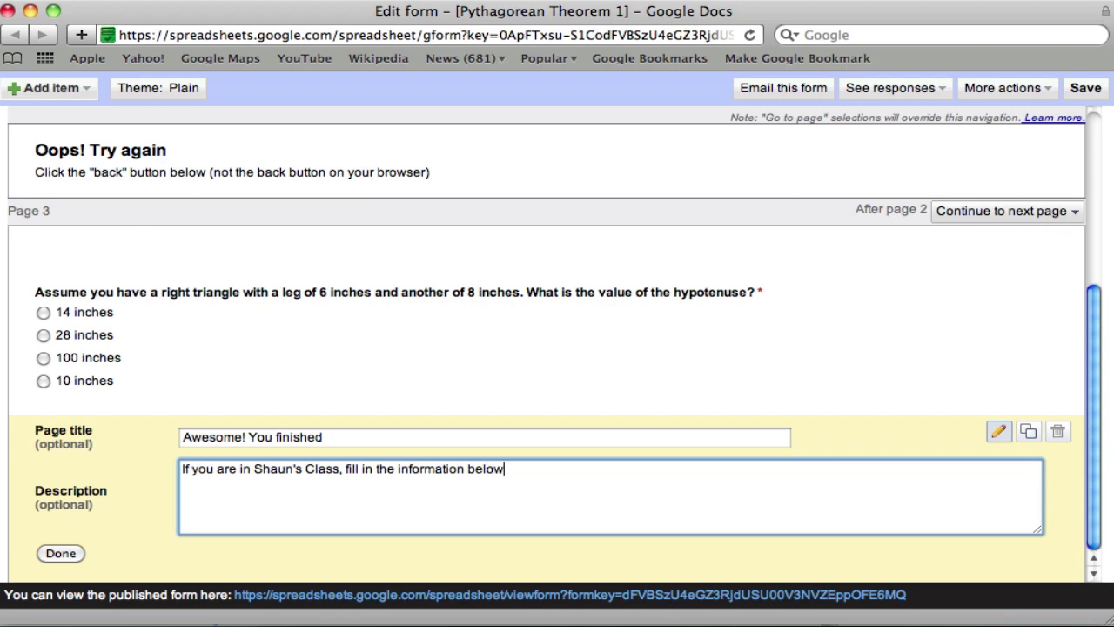
{"action": "left_click", "coordinate": [81, 557]}
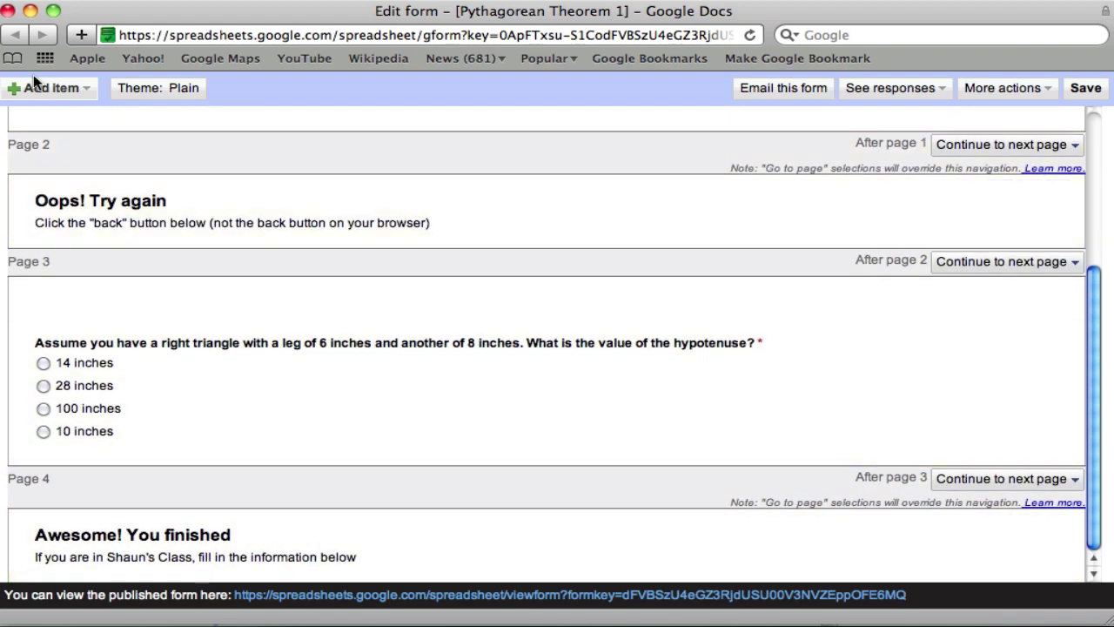
- Add a short-answer question 'What is their first name?' to page 4
{"action": "left_click", "coordinate": [33, 85]}
{"action": "left_click", "coordinate": [33, 126]}
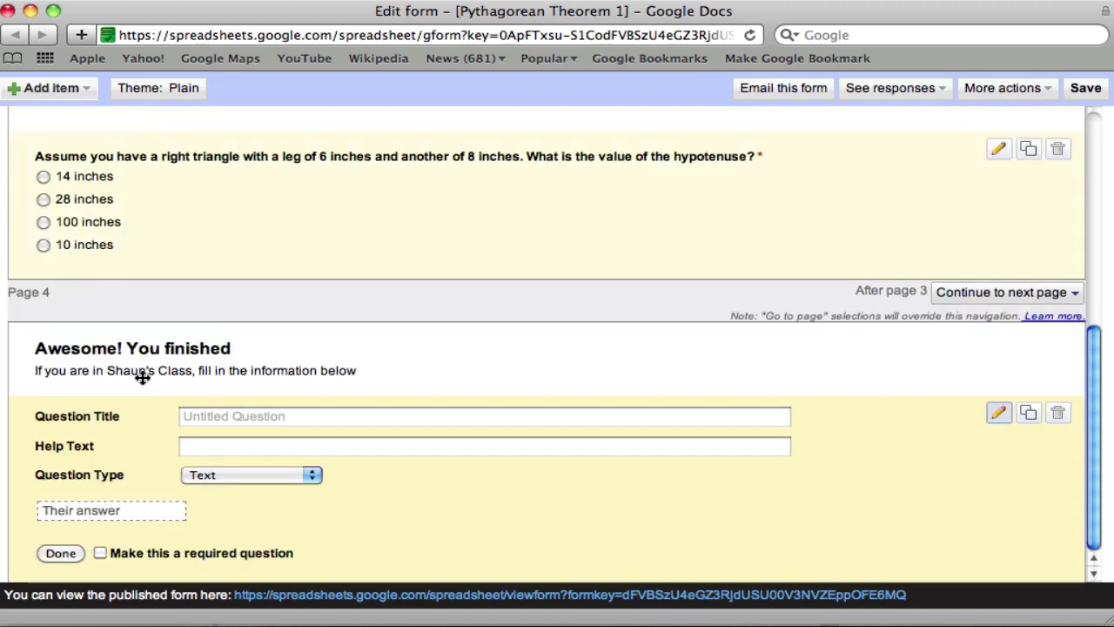
{"action": "left_click", "coordinate": [241, 422]}
{"action": "type", "text": "What is their first name?"}
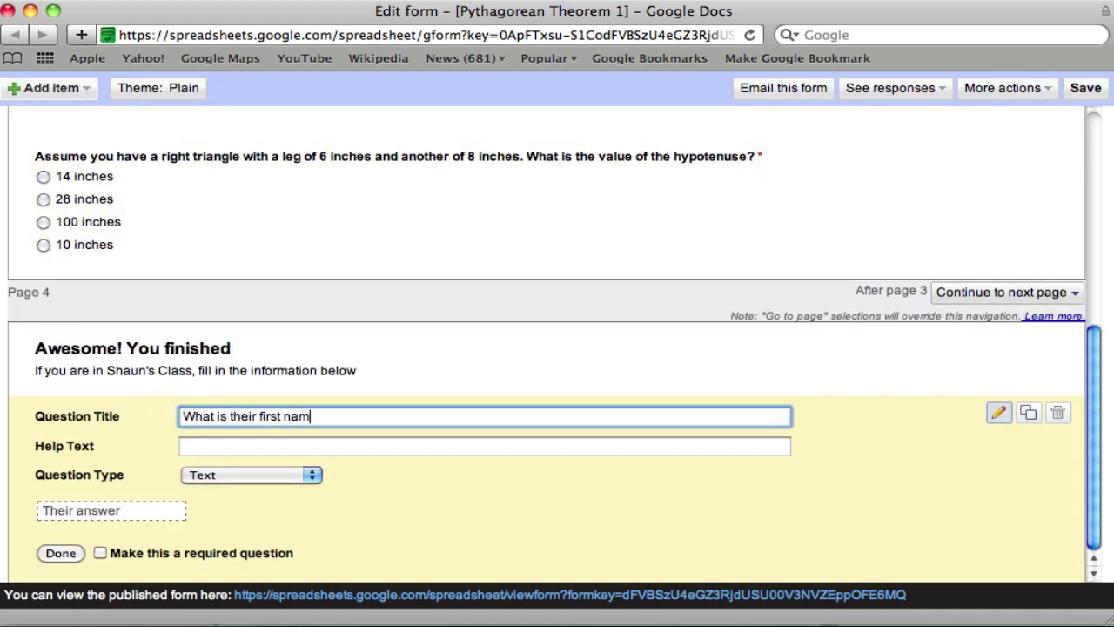
{"action": "left_click", "coordinate": [61, 554]}
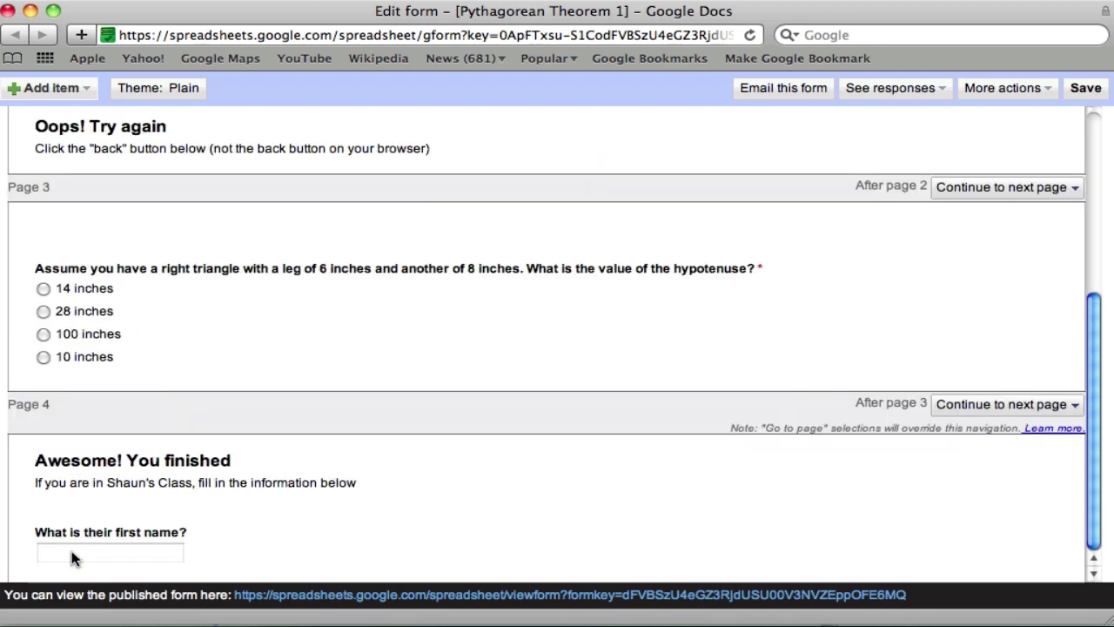
- Add a new item, change it to Text, and title it 'What is their last name?'
{"action": "left_click", "coordinate": [51, 88]}
{"action": "left_click", "coordinate": [51, 146]}
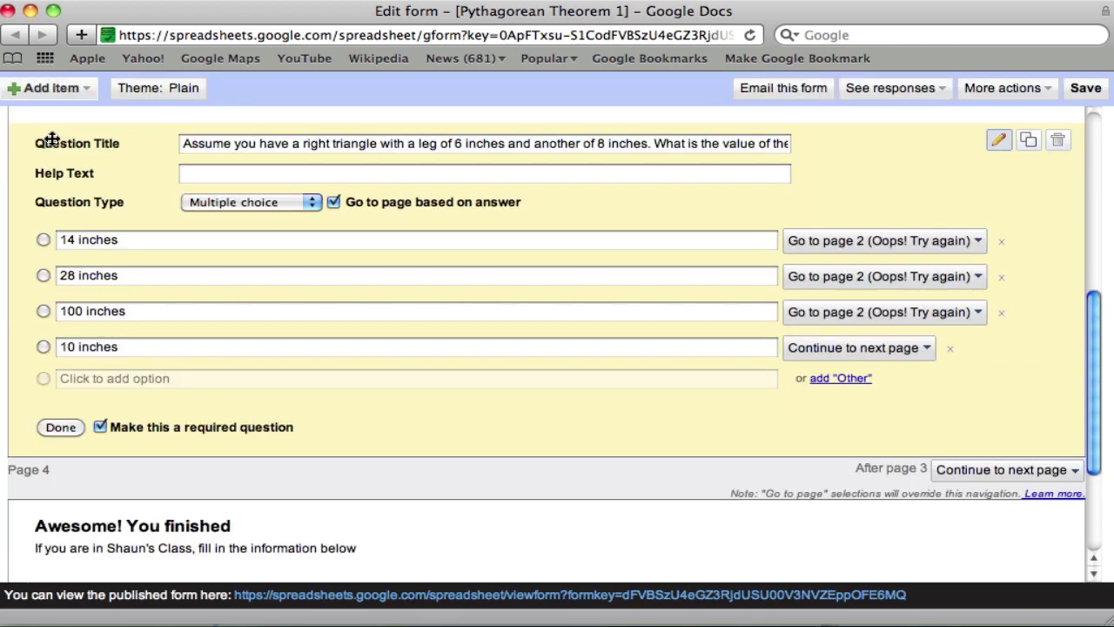
{"action": "scroll", "coordinate": [130, 473], "scroll_direction": "down", "scroll_amount": 3}
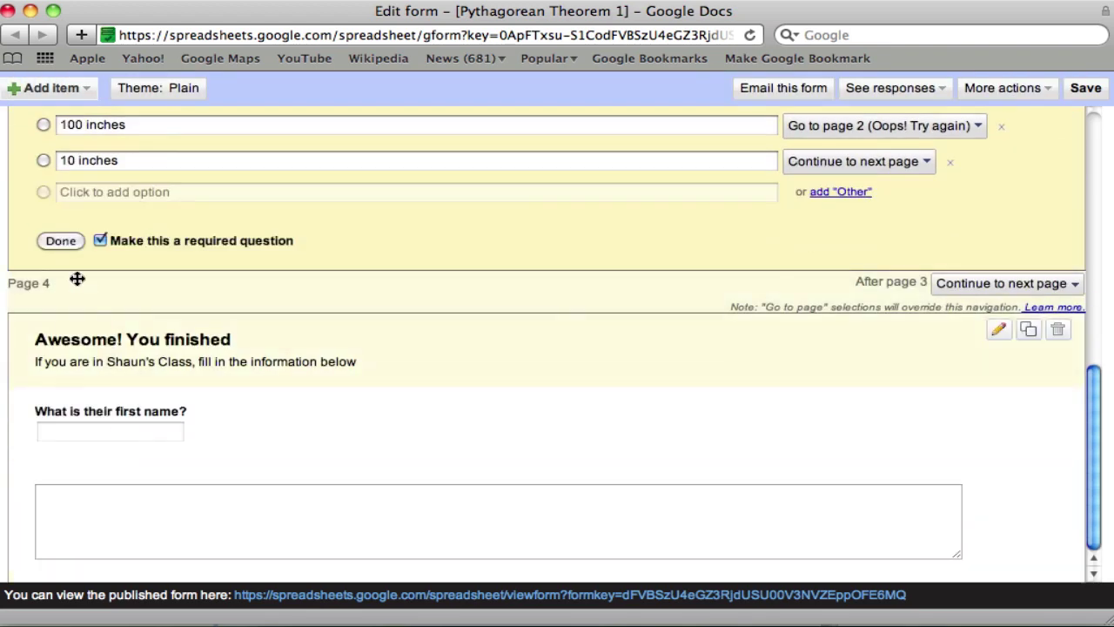
{"action": "left_click", "coordinate": [63, 241]}
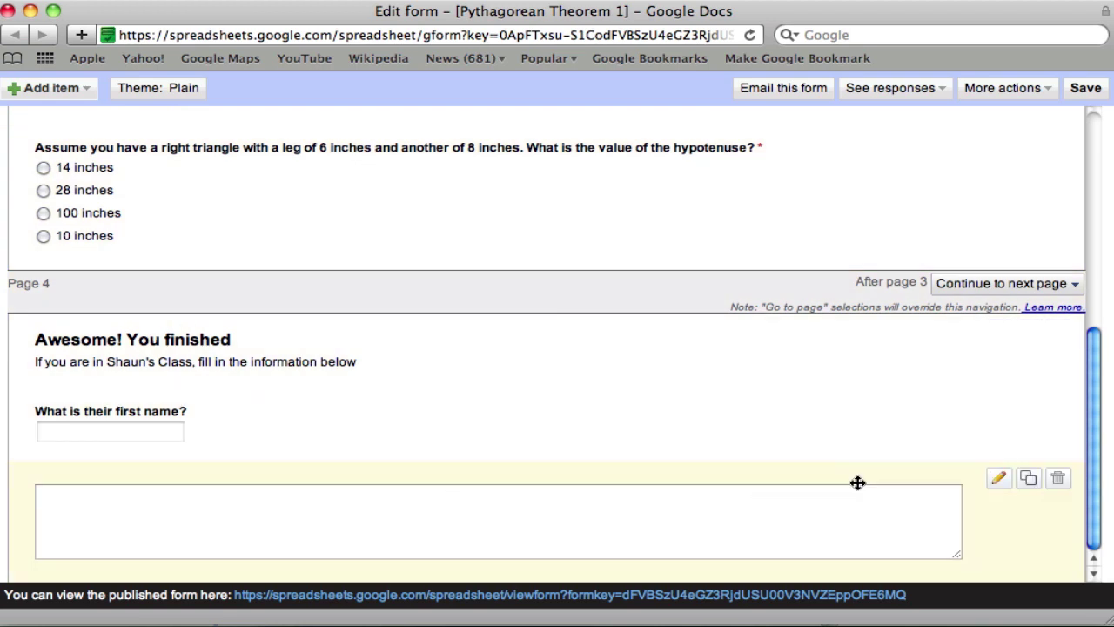
{"action": "left_click", "coordinate": [998, 478]}
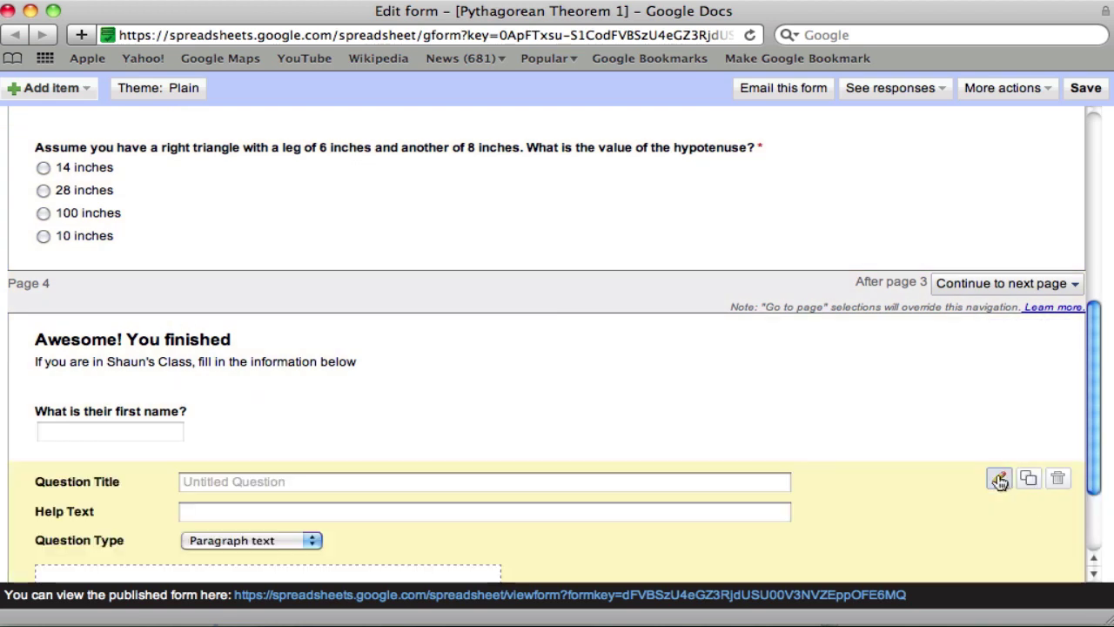
{"action": "left_click", "coordinate": [293, 540]}
{"action": "left_click", "coordinate": [280, 525]}
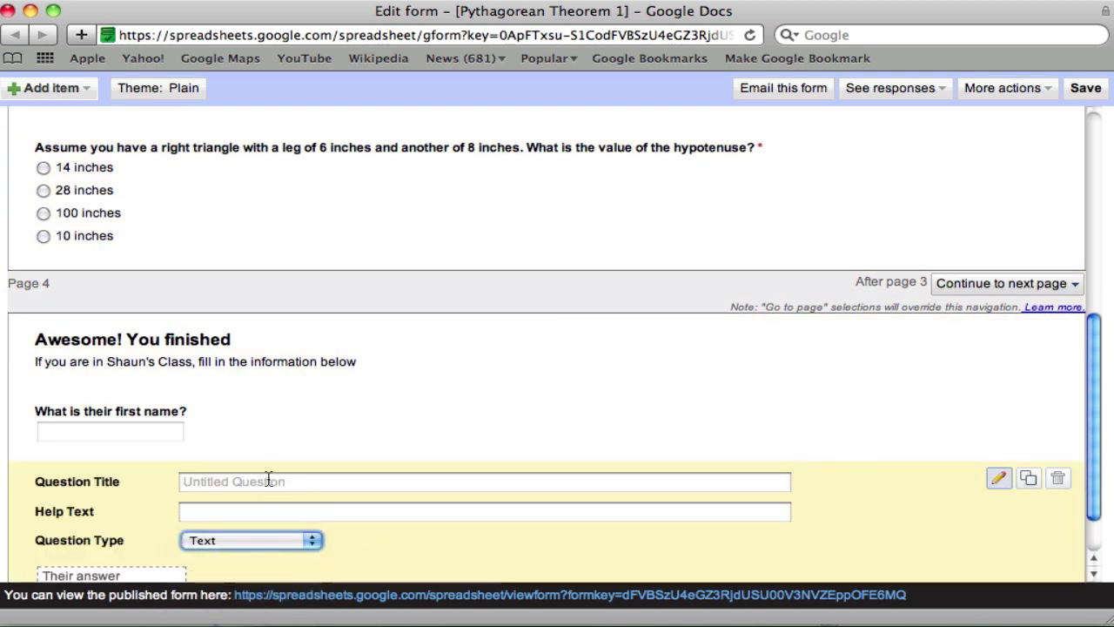
{"action": "left_click", "coordinate": [267, 481]}
{"action": "type", "text": "What is their last name?"}
{"action": "scroll", "coordinate": [221, 490], "scroll_direction": "down", "scroll_amount": 2}
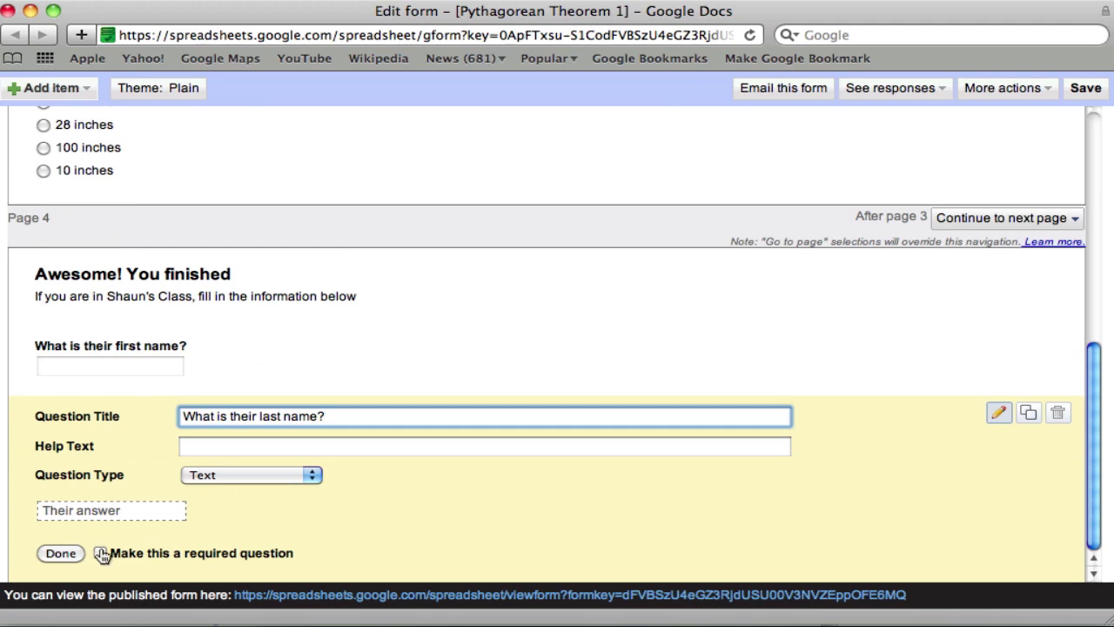
{"action": "left_click", "coordinate": [62, 550]}
- Add a short-answer question titled 'What is your email?'
{"action": "left_click", "coordinate": [27, 87]}
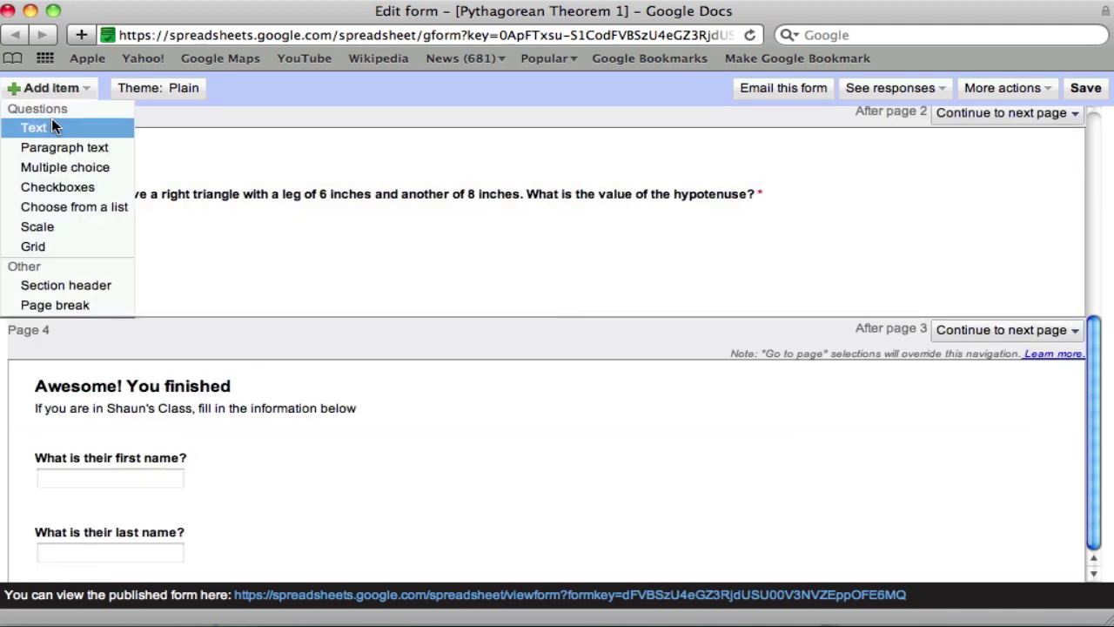
{"action": "left_click", "coordinate": [51, 119]}
{"action": "left_click", "coordinate": [348, 416]}
{"action": "type", "text": "W"}
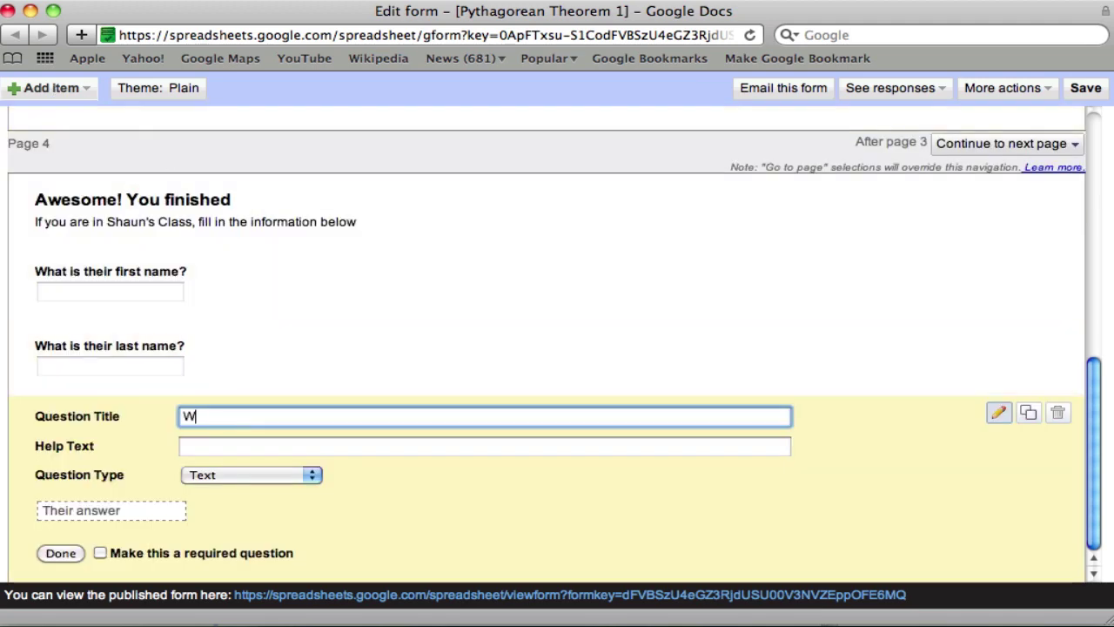
{"action": "type", "text": "hat is your ema"}
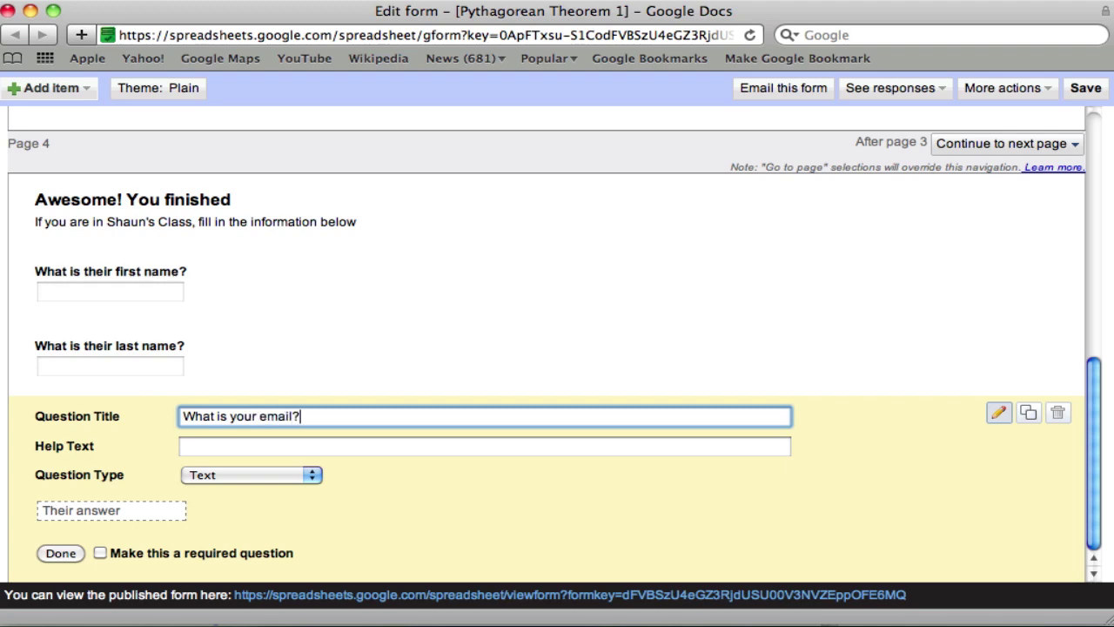
{"action": "type", "text": "il?"}
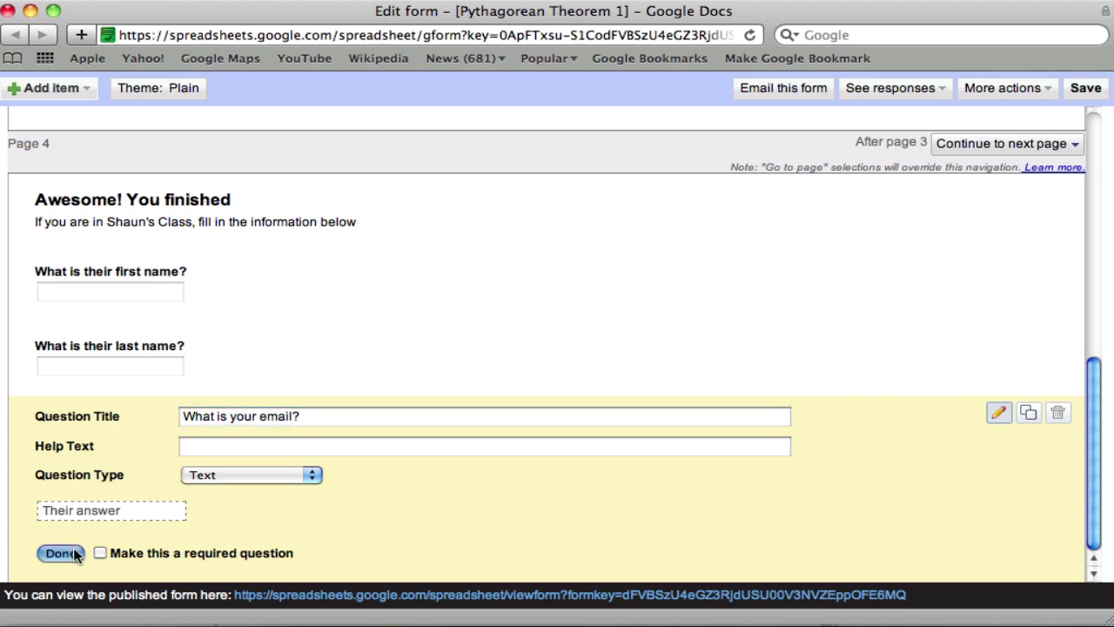
- Add a multiple-choice question titled 'What class are you in?'
{"action": "left_click", "coordinate": [74, 553]}
{"action": "left_click", "coordinate": [35, 88]}
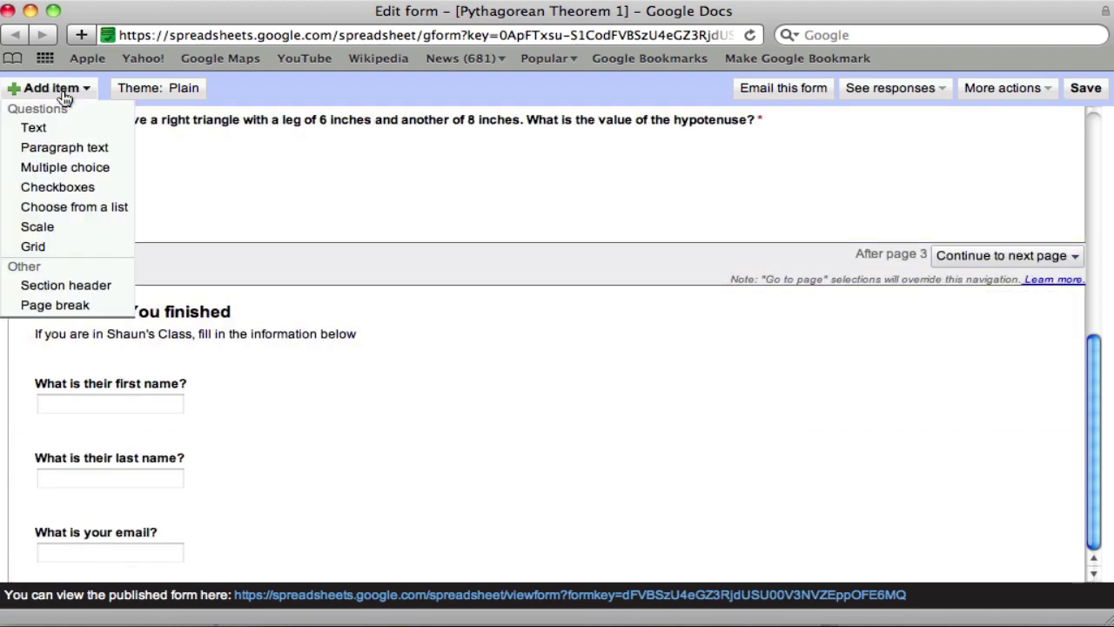
{"action": "left_click", "coordinate": [57, 160]}
{"action": "left_click", "coordinate": [232, 393]}
{"action": "type", "text": "What cla"}
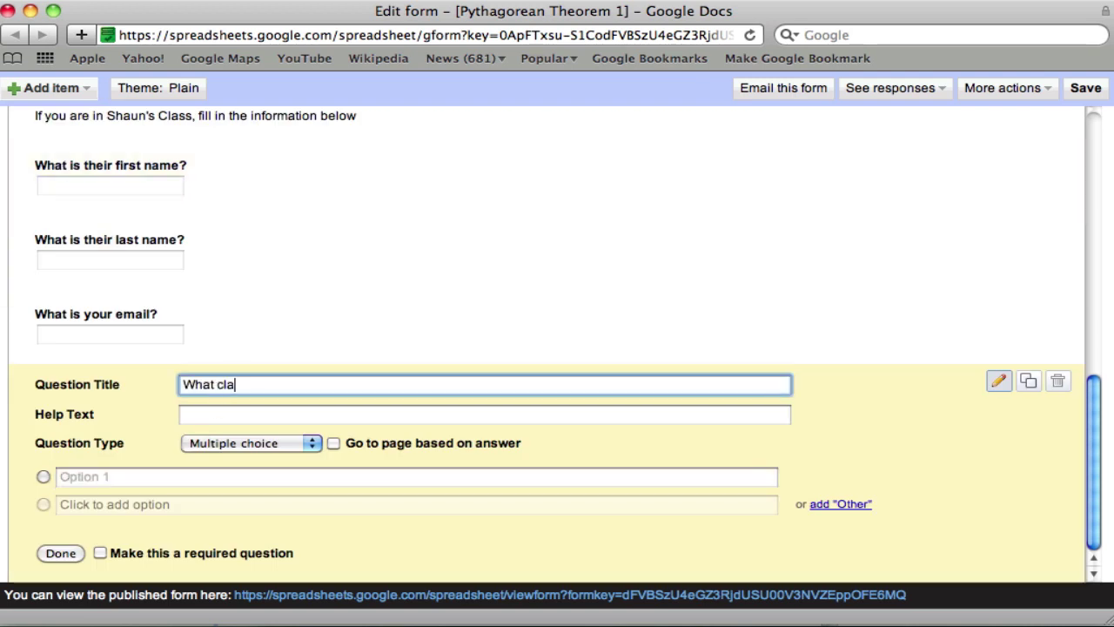
{"action": "type", "text": "ss are you in?"}
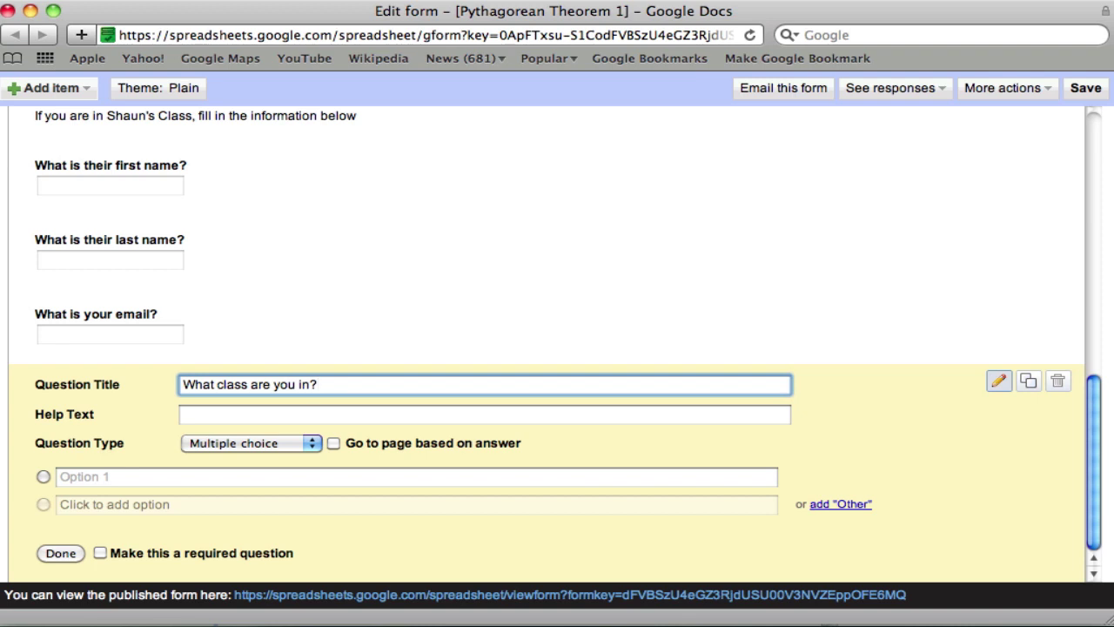
- Give the class question the options 701, 702, 703 and 704
{"action": "left_click", "coordinate": [137, 482]}
{"action": "type", "text": "701"}
{"action": "key", "text": "Return"}
{"action": "type", "text": "702"}
{"action": "key", "text": "Return"}
{"action": "type", "text": "703"}
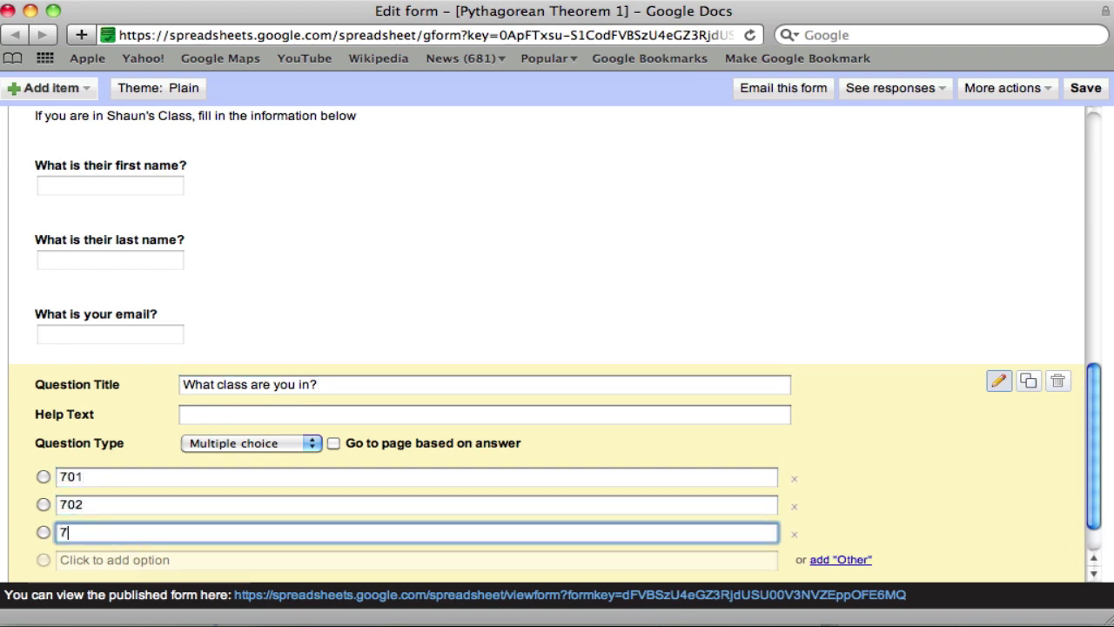
{"action": "key", "text": "Return"}
{"action": "type", "text": "704"}
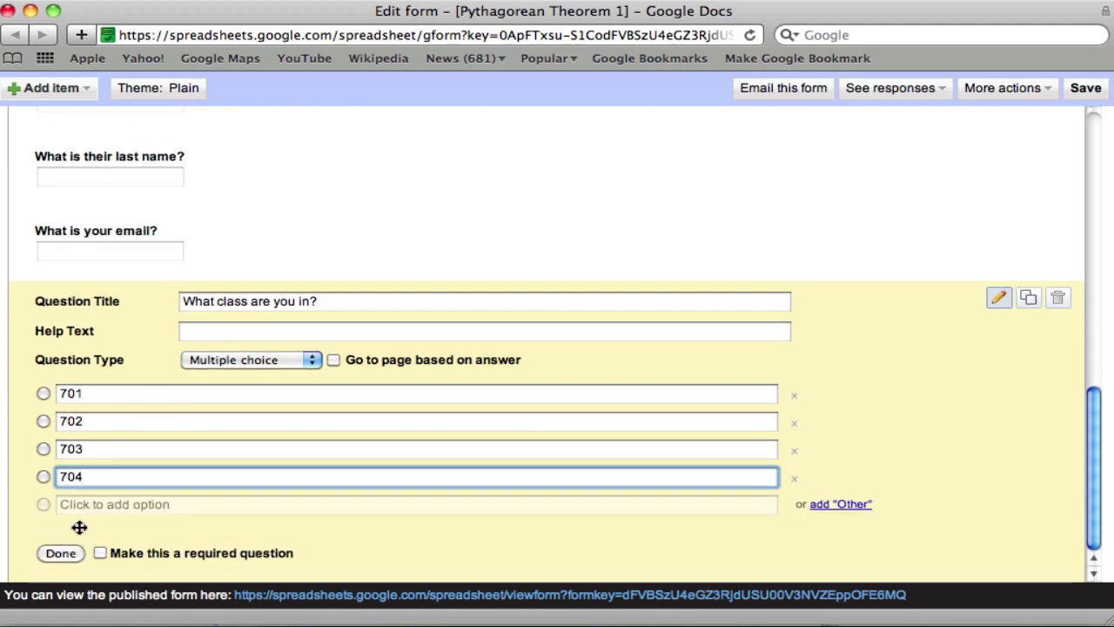
{"action": "left_click", "coordinate": [68, 550]}
- Add a paragraph text question titled 'Any questions?'
{"action": "left_click", "coordinate": [87, 90]}
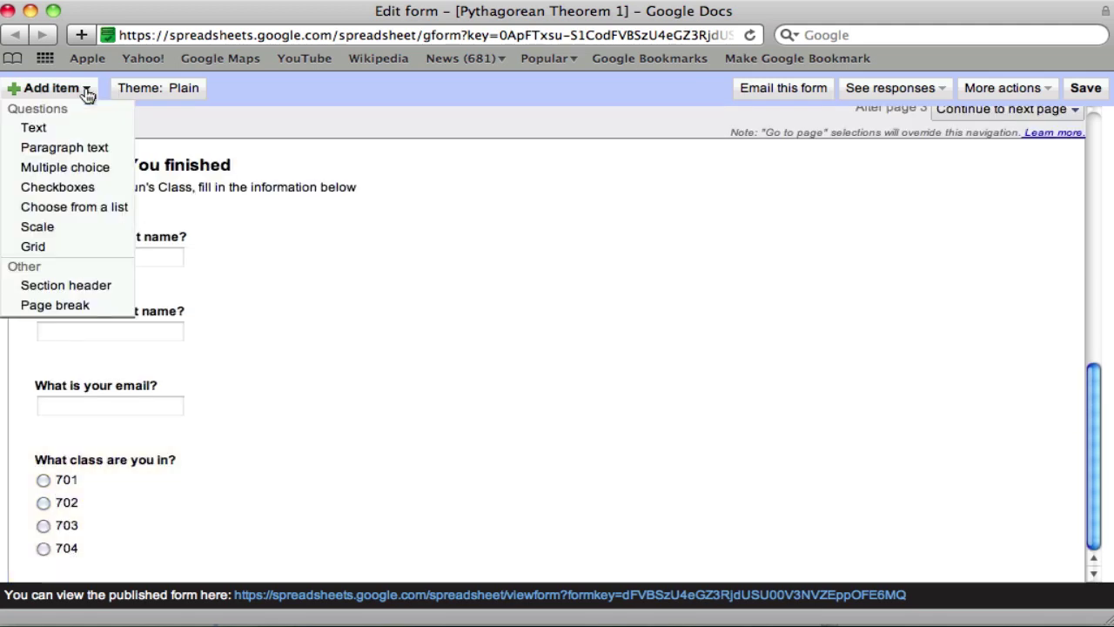
{"action": "left_click", "coordinate": [76, 145]}
{"action": "left_click", "coordinate": [224, 349]}
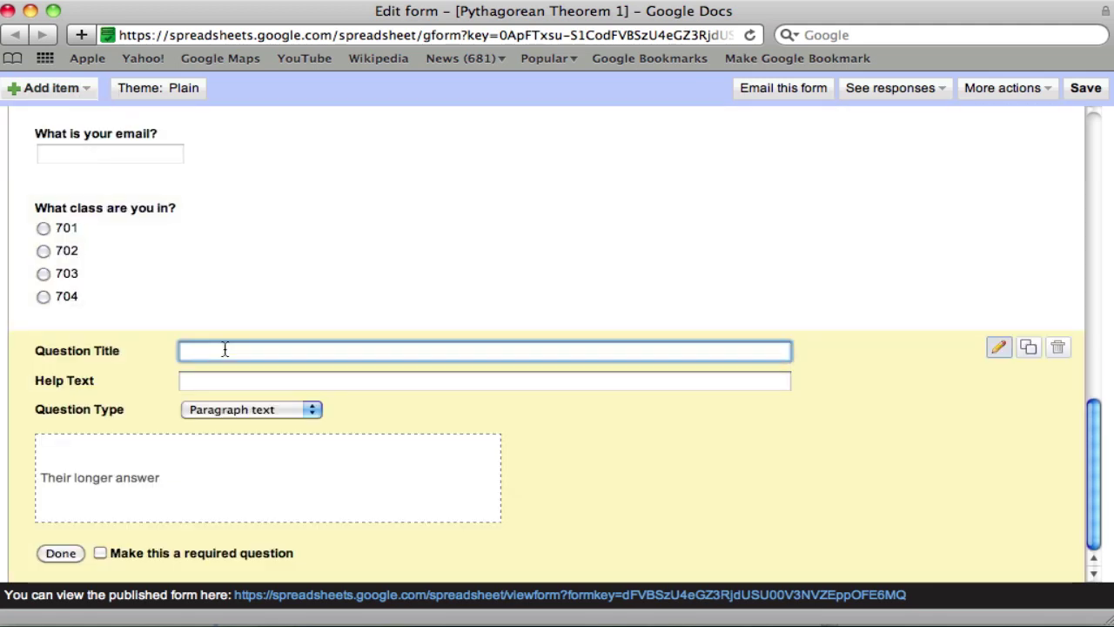
{"action": "type", "text": "Any questions"}
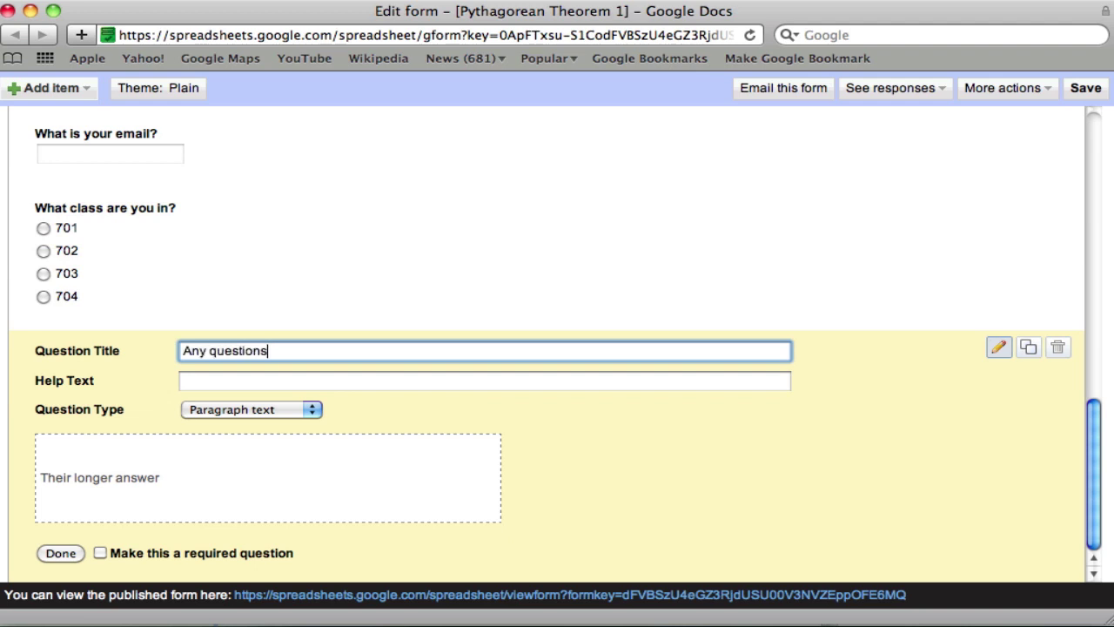
{"action": "type", "text": "?"}
{"action": "left_click", "coordinate": [59, 553]}
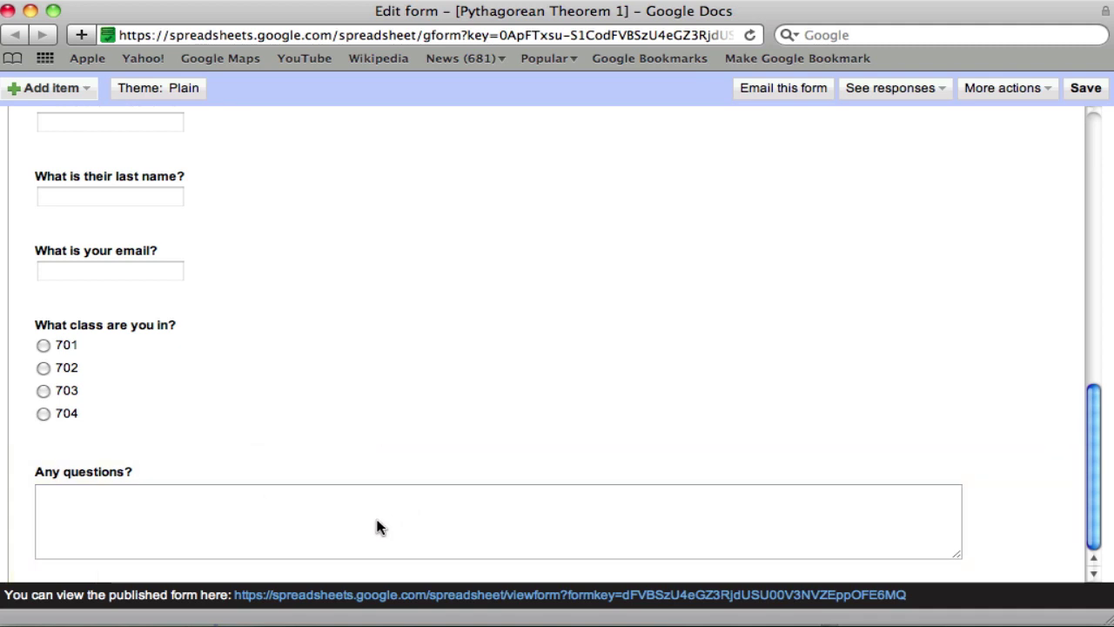
{"action": "left_click", "coordinate": [986, 87]}
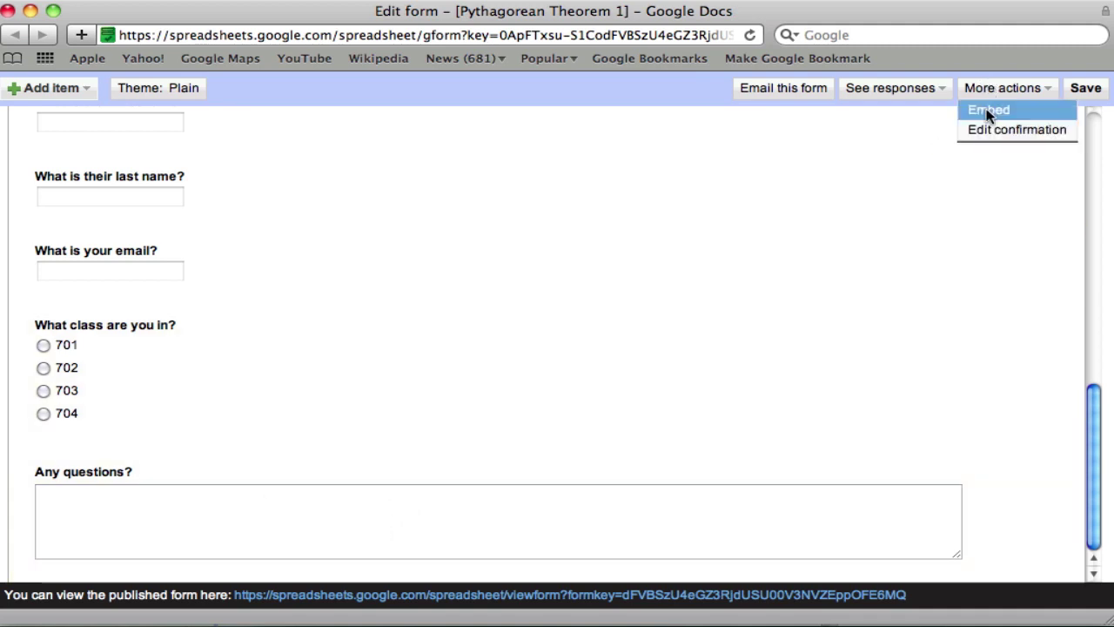
{"action": "left_click", "coordinate": [987, 126]}
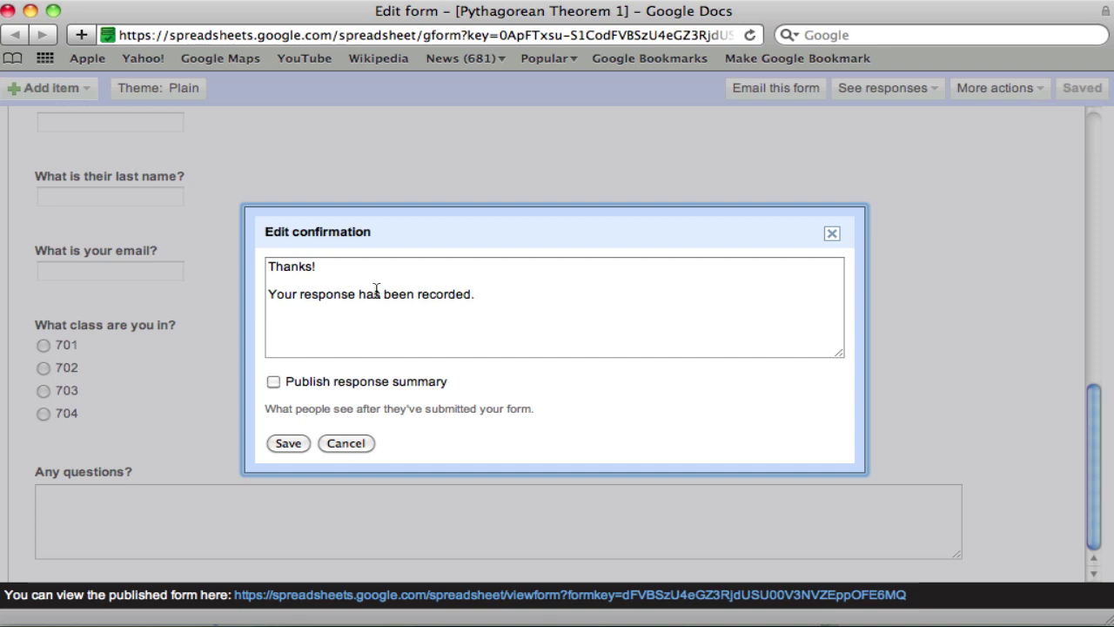
{"action": "left_click", "coordinate": [338, 443]}
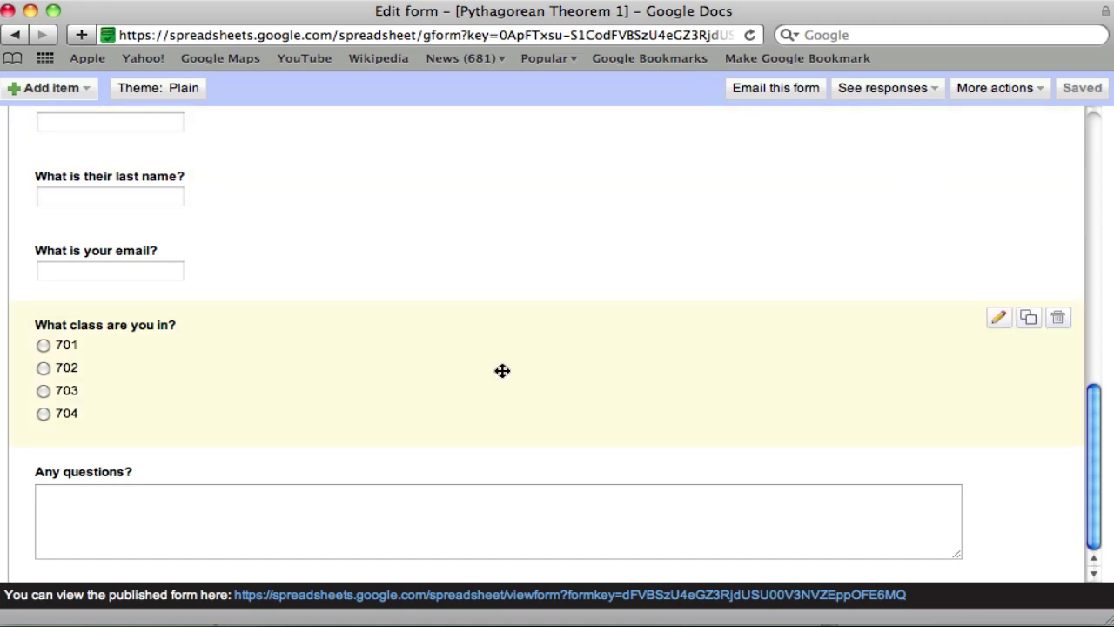
- Open the published Pythagorean Theorem 1 form in a new window
{"action": "scroll", "coordinate": [502, 371], "scroll_direction": "up", "scroll_amount": 3}
{"action": "scroll", "coordinate": [502, 370], "scroll_direction": "up", "scroll_amount": 4}
{"action": "scroll", "coordinate": [502, 370], "scroll_direction": "down", "scroll_amount": 1}
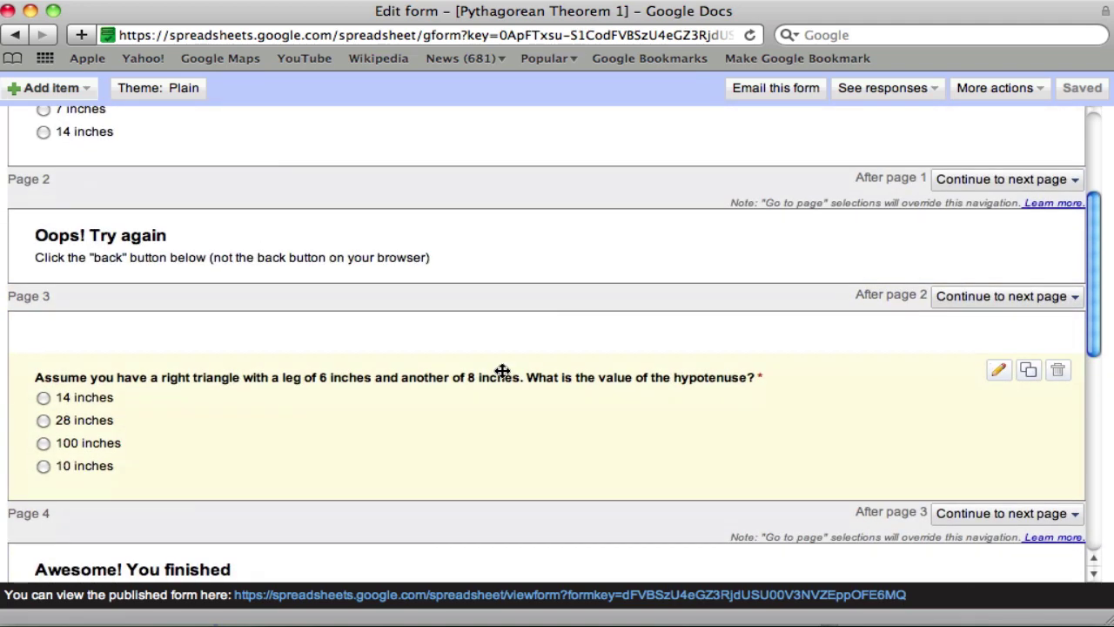
{"action": "scroll", "coordinate": [496, 369], "scroll_direction": "down", "scroll_amount": 4}
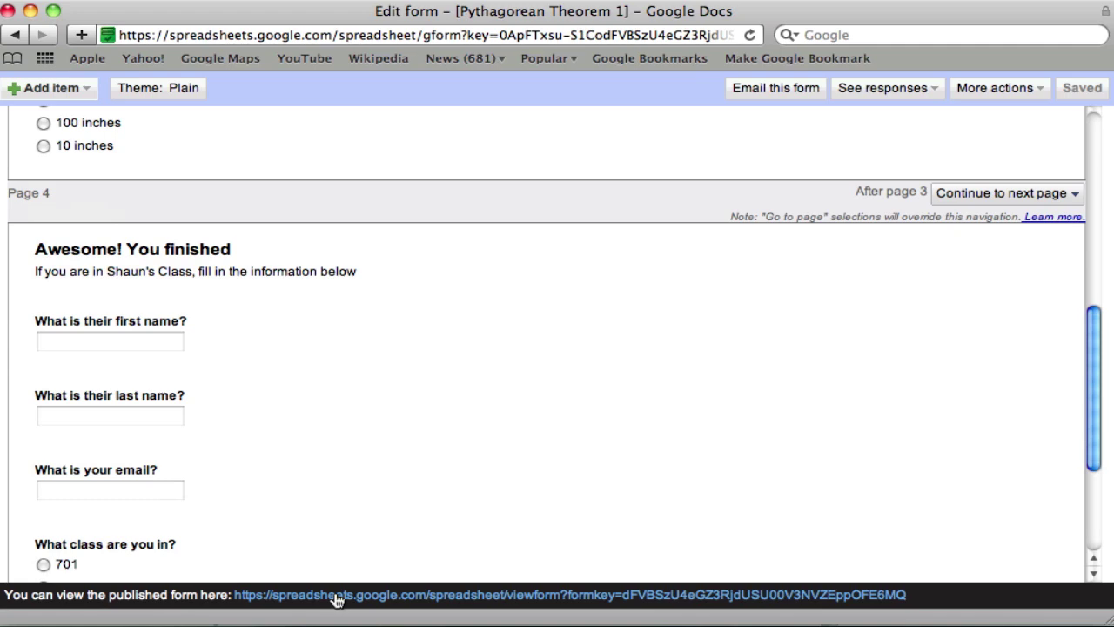
{"action": "left_click", "coordinate": [336, 599]}
- Minimize the form editor and enlarge the live form window to nearly full screen
{"action": "left_click_drag", "start_coordinate": [361, 161], "coordinate": [215, 13]}
{"action": "right_click", "coordinate": [216, 12]}
{"action": "key", "text": "Escape"}
{"action": "left_click_drag", "start_coordinate": [470, 15], "coordinate": [539, 189]}
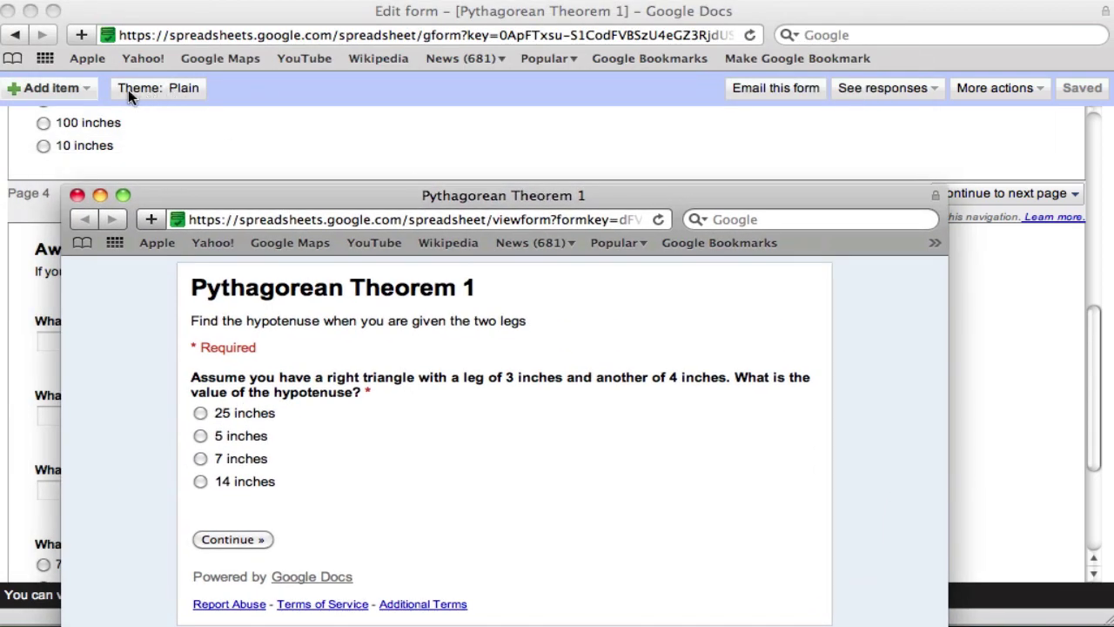
{"action": "left_click_drag", "start_coordinate": [270, 194], "coordinate": [200, 3]}
{"action": "left_click", "coordinate": [879, 494]}
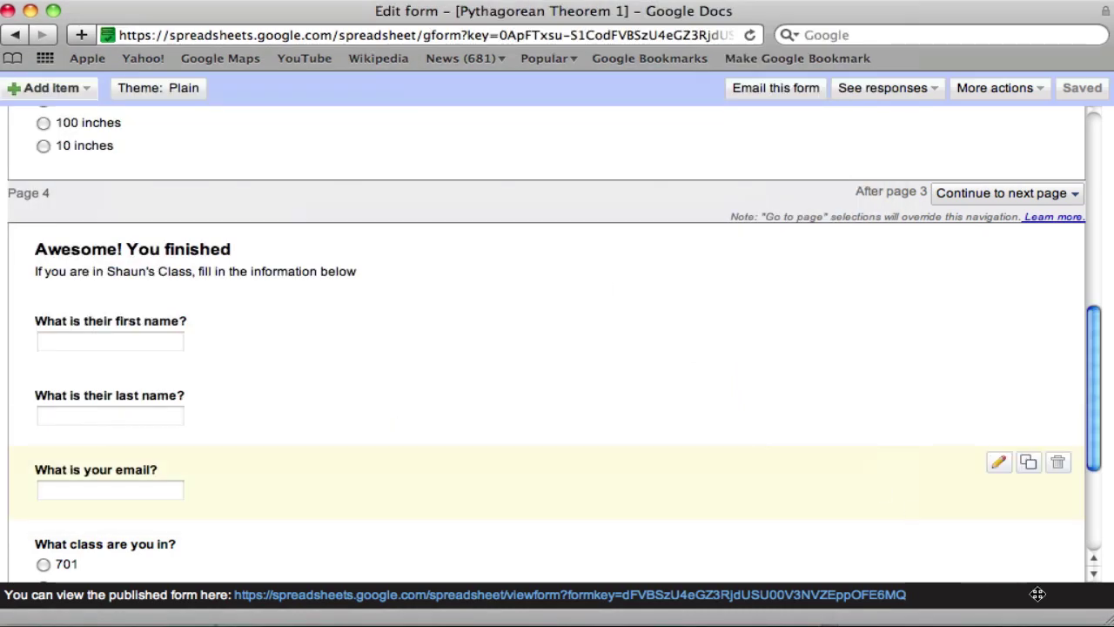
{"action": "left_click", "coordinate": [30, 10]}
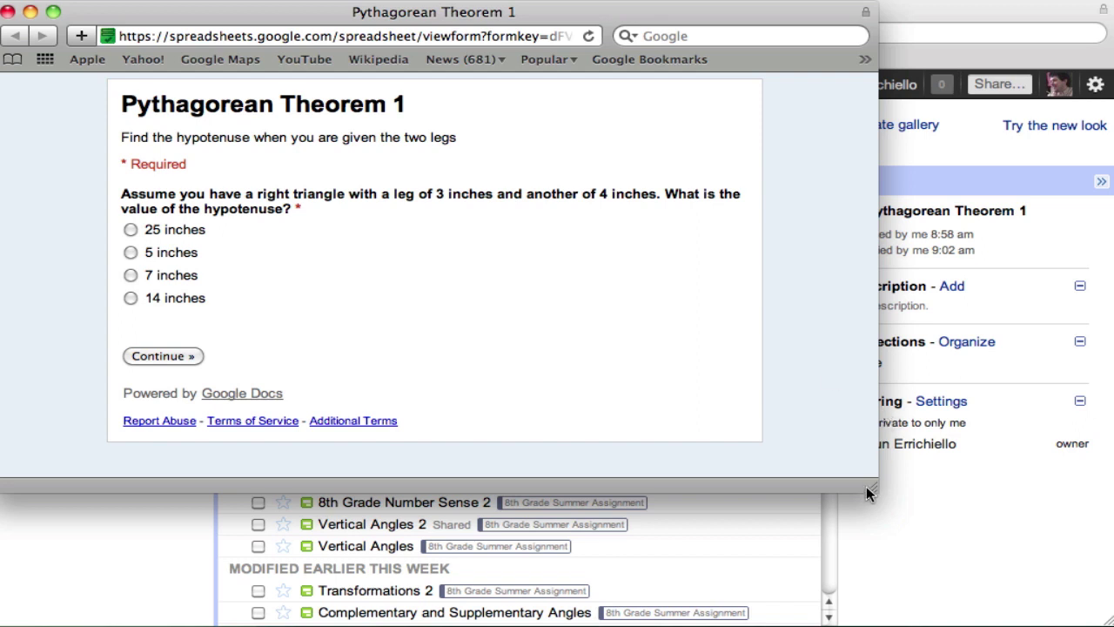
{"action": "left_click_drag", "start_coordinate": [875, 488], "coordinate": [1113, 623]}
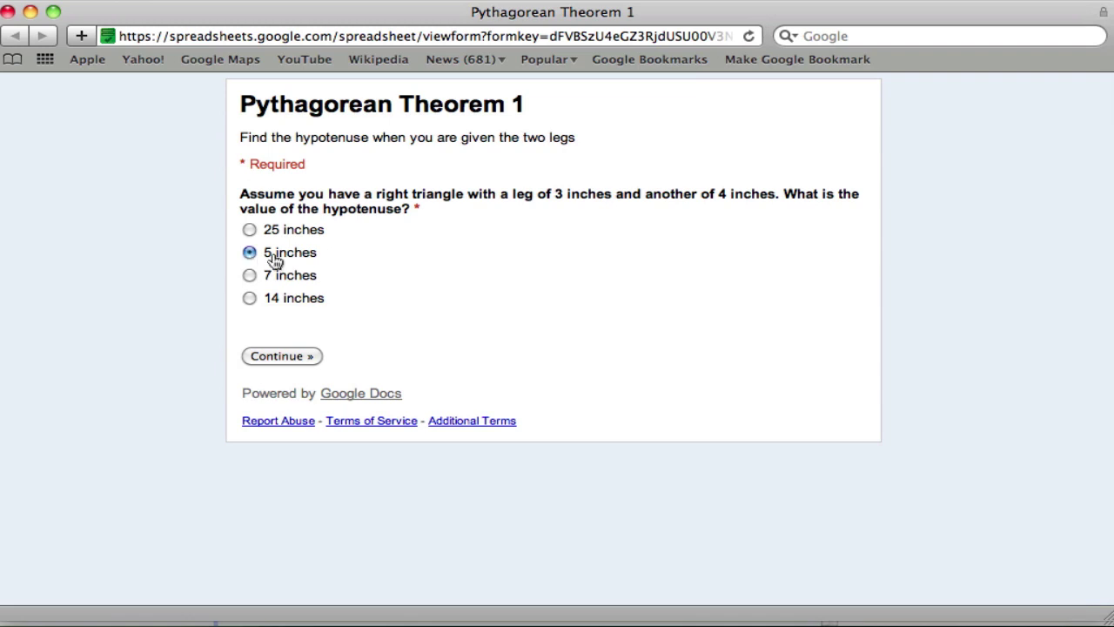
- Advance to the finishing page and enter the student's first name, last name and email
{"action": "left_click", "coordinate": [298, 361]}
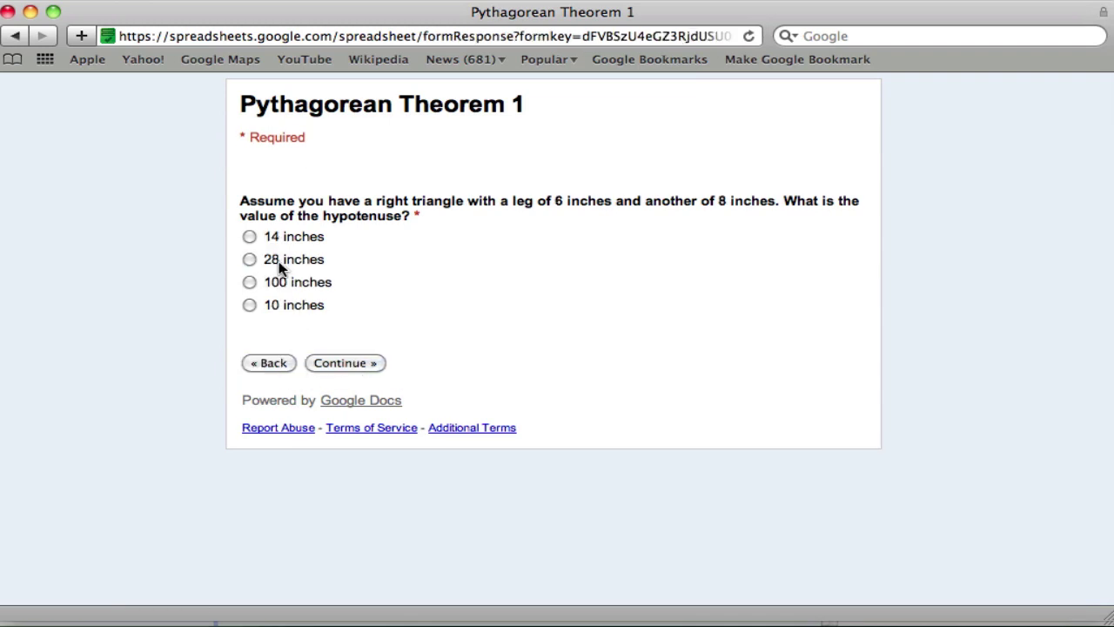
{"action": "left_click", "coordinate": [355, 359]}
{"action": "key", "text": "Tab"}
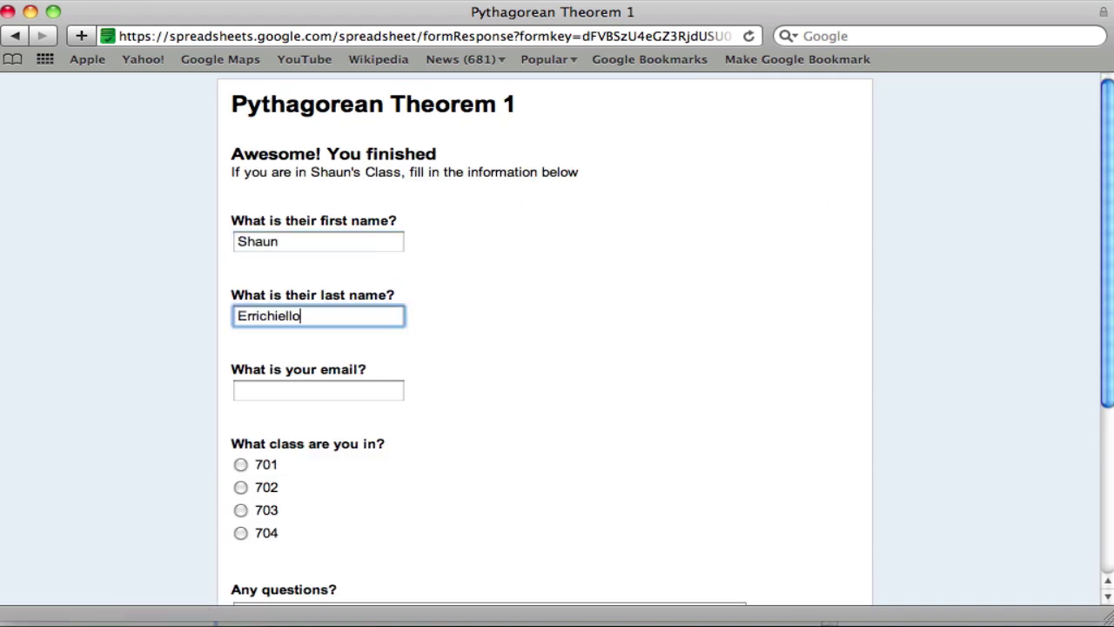
{"action": "key", "text": "Tab"}
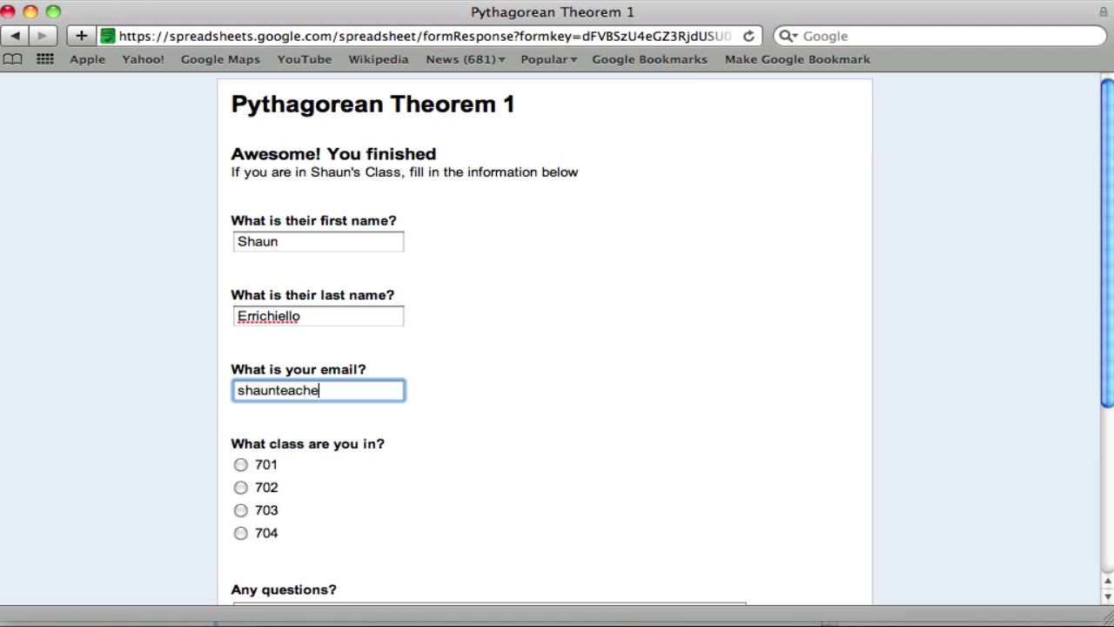
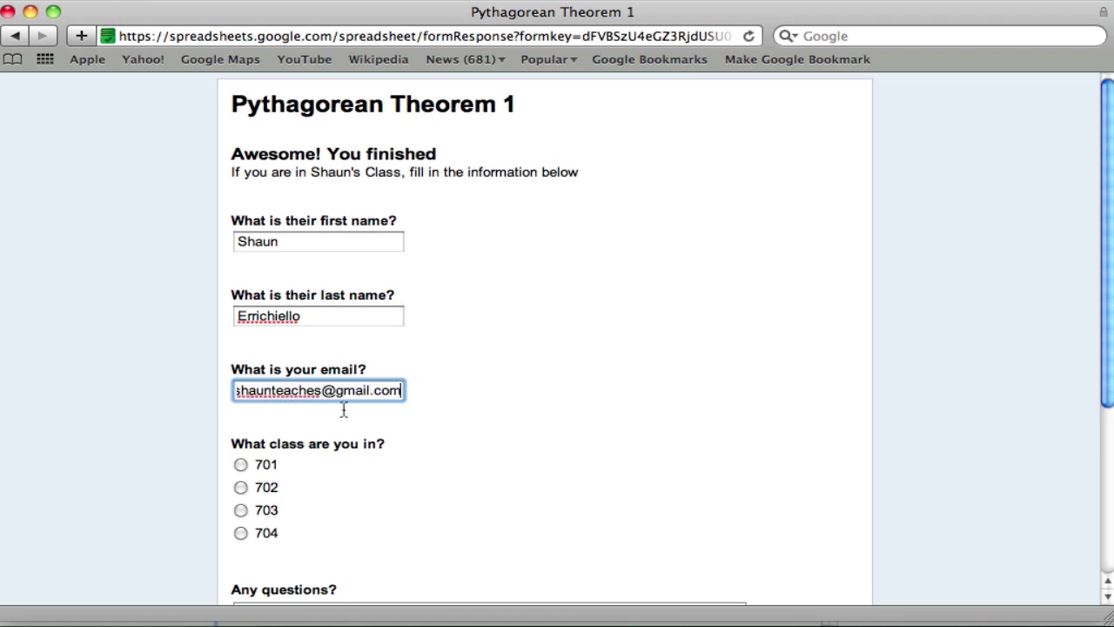
- Choose class 701 and submit the response
{"action": "left_click", "coordinate": [241, 464]}
{"action": "scroll", "coordinate": [436, 452], "scroll_direction": "down", "scroll_amount": 5}
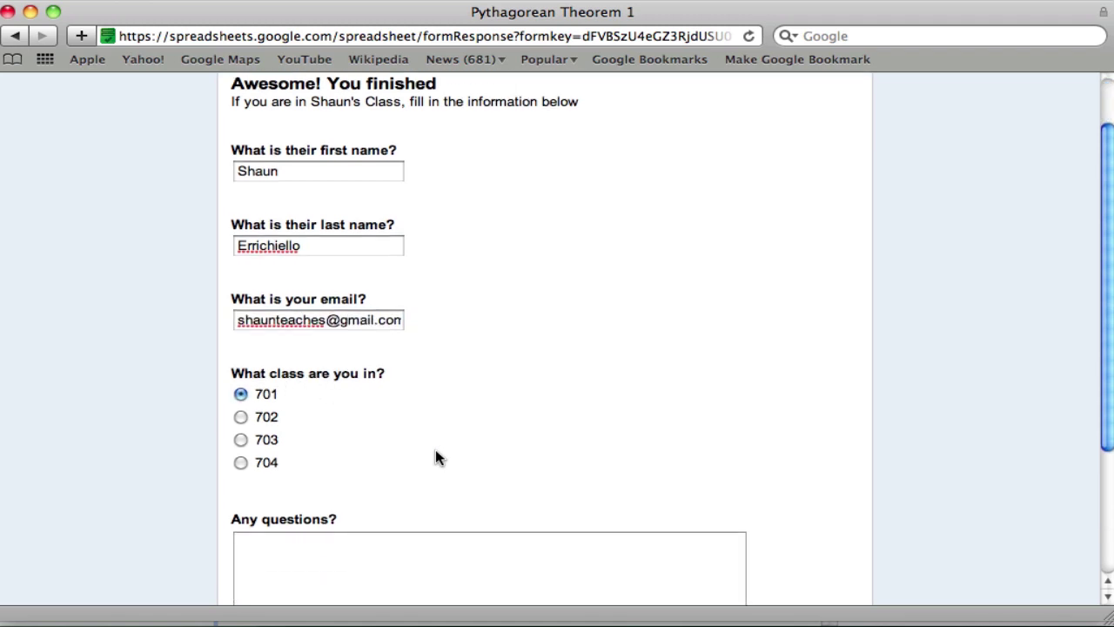
{"action": "left_click", "coordinate": [323, 542]}
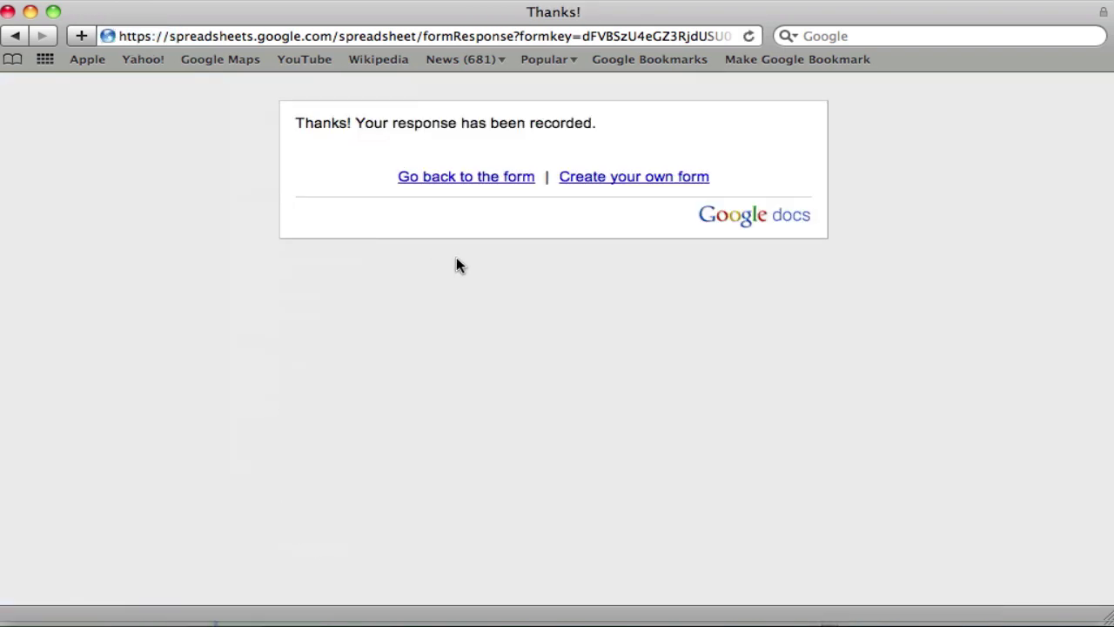
- Try wrong answers 7, 14 and 25 inches on question one, then continue with 5 inches
{"action": "left_click", "coordinate": [475, 181]}
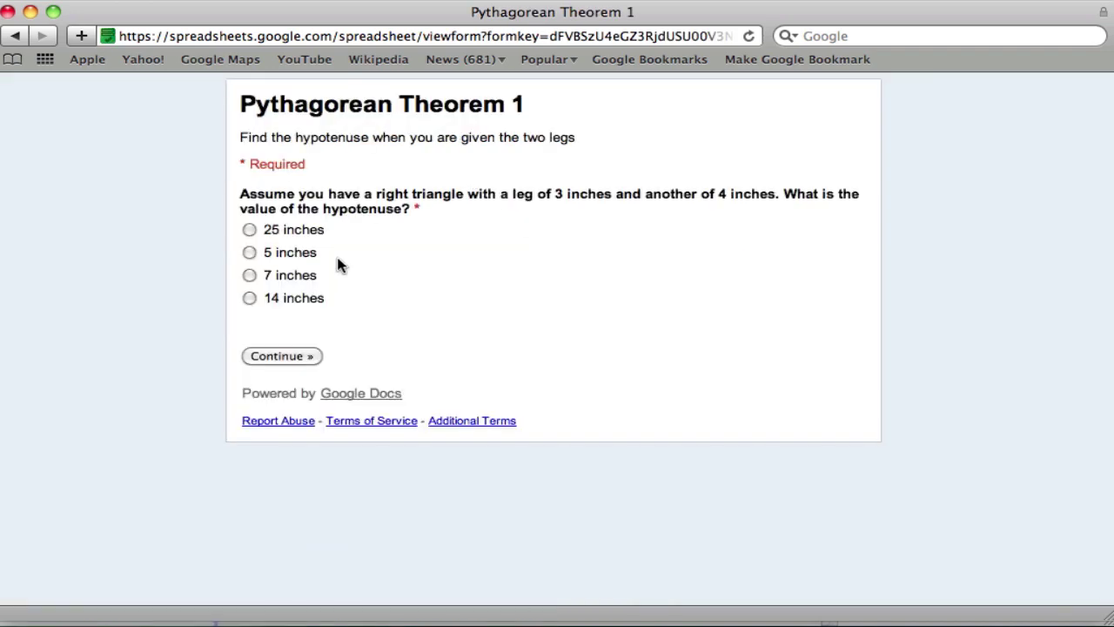
{"action": "left_click", "coordinate": [249, 275]}
{"action": "left_click", "coordinate": [287, 355]}
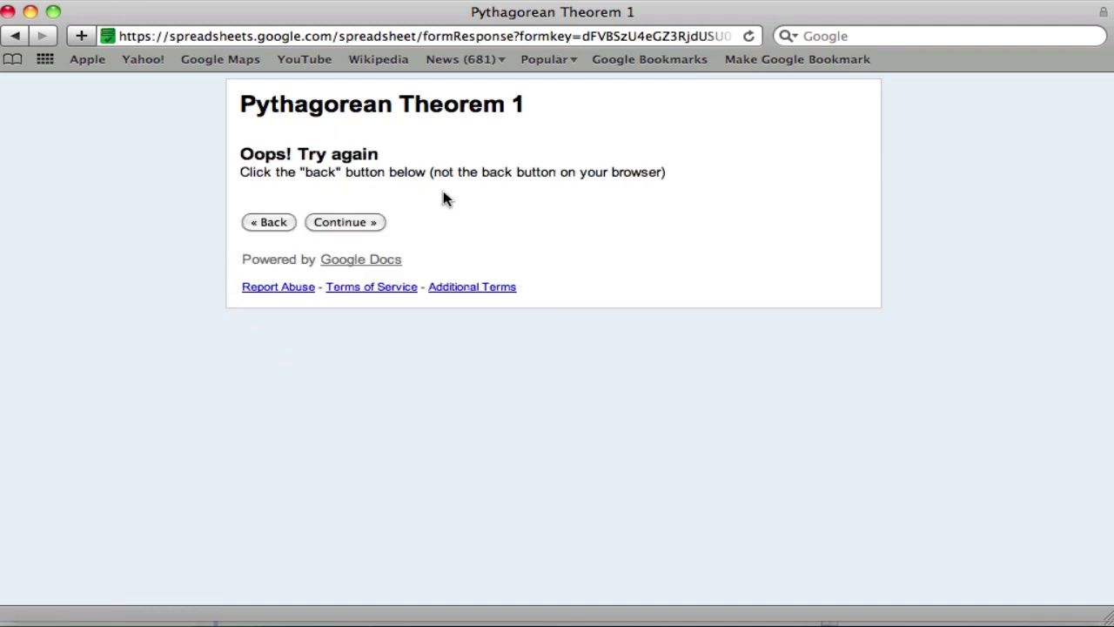
{"action": "left_click", "coordinate": [277, 224]}
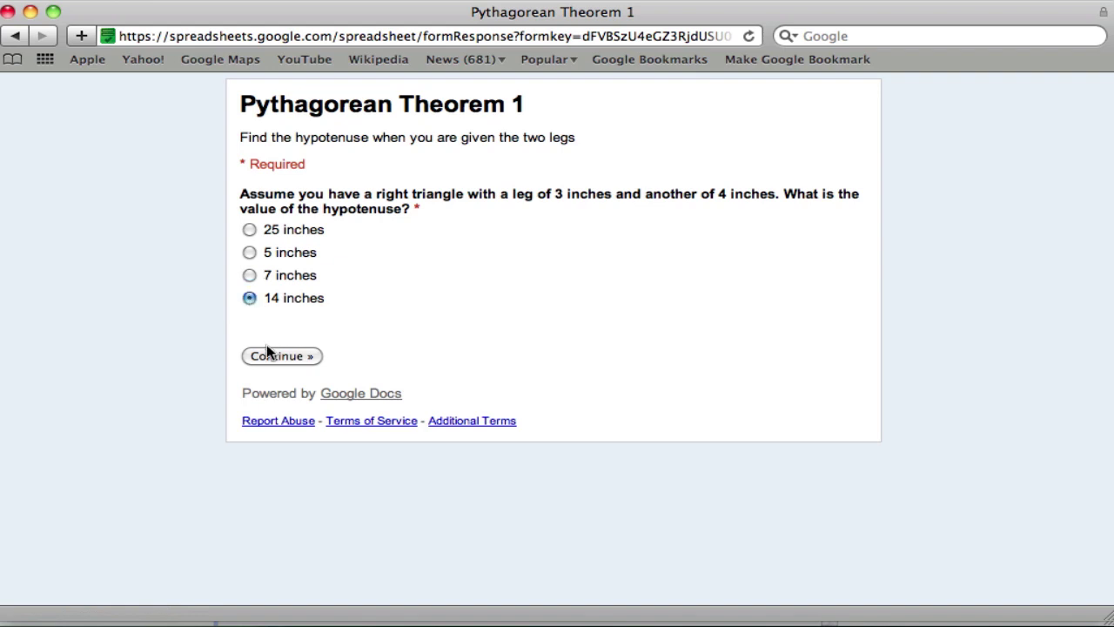
{"action": "left_click", "coordinate": [267, 350]}
{"action": "left_click", "coordinate": [277, 224]}
{"action": "left_click", "coordinate": [249, 229]}
{"action": "left_click", "coordinate": [273, 356]}
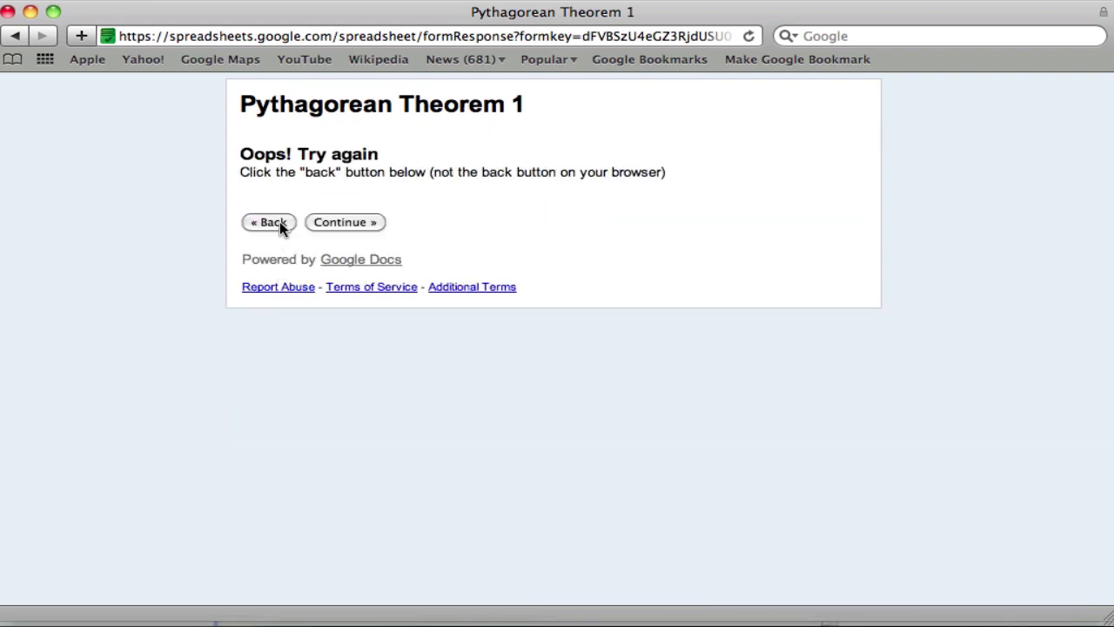
{"action": "left_click", "coordinate": [277, 224]}
{"action": "left_click", "coordinate": [250, 253]}
{"action": "left_click", "coordinate": [270, 356]}
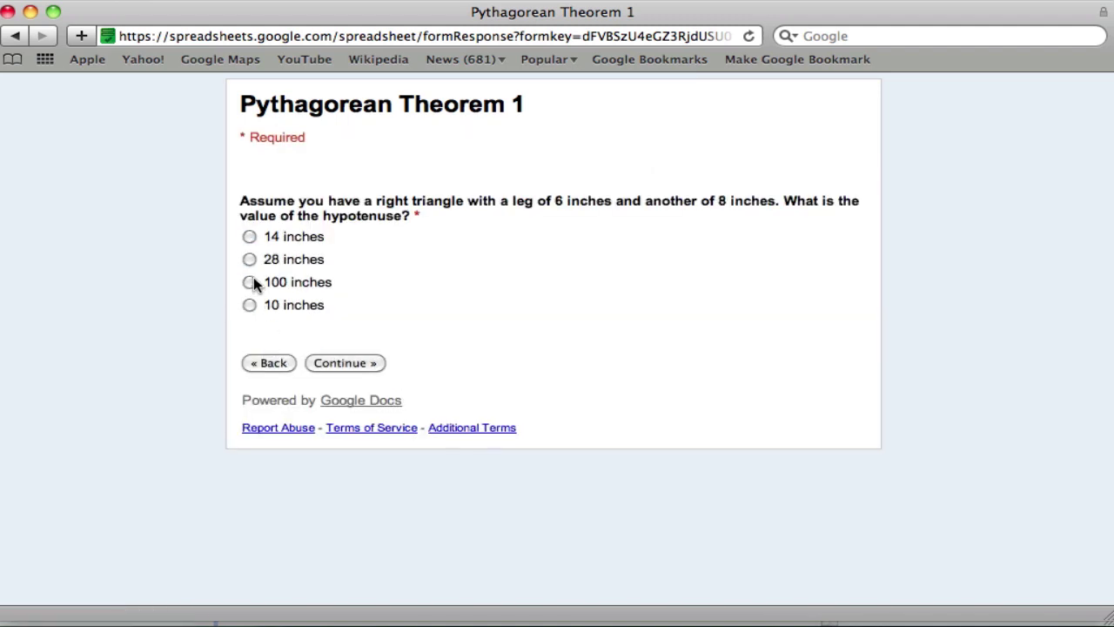
- Try wrong answers 100, 28 and 14 inches on question two, then continue with 10 inches
{"action": "left_click", "coordinate": [319, 360]}
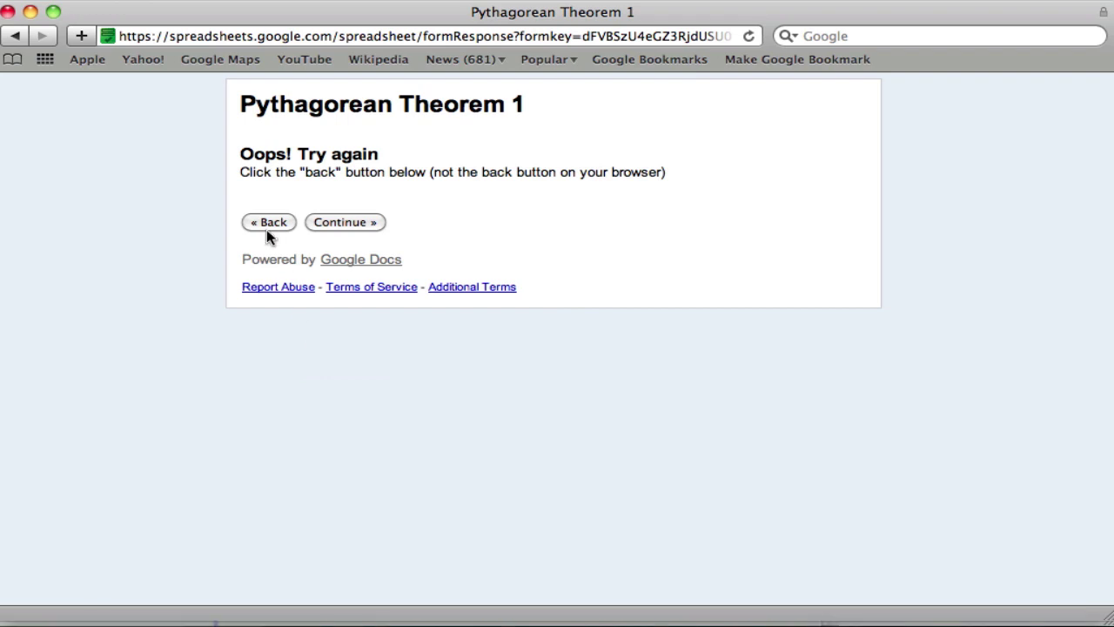
{"action": "left_click", "coordinate": [267, 225]}
{"action": "left_click", "coordinate": [250, 259]}
{"action": "left_click", "coordinate": [323, 363]}
{"action": "left_click", "coordinate": [282, 219]}
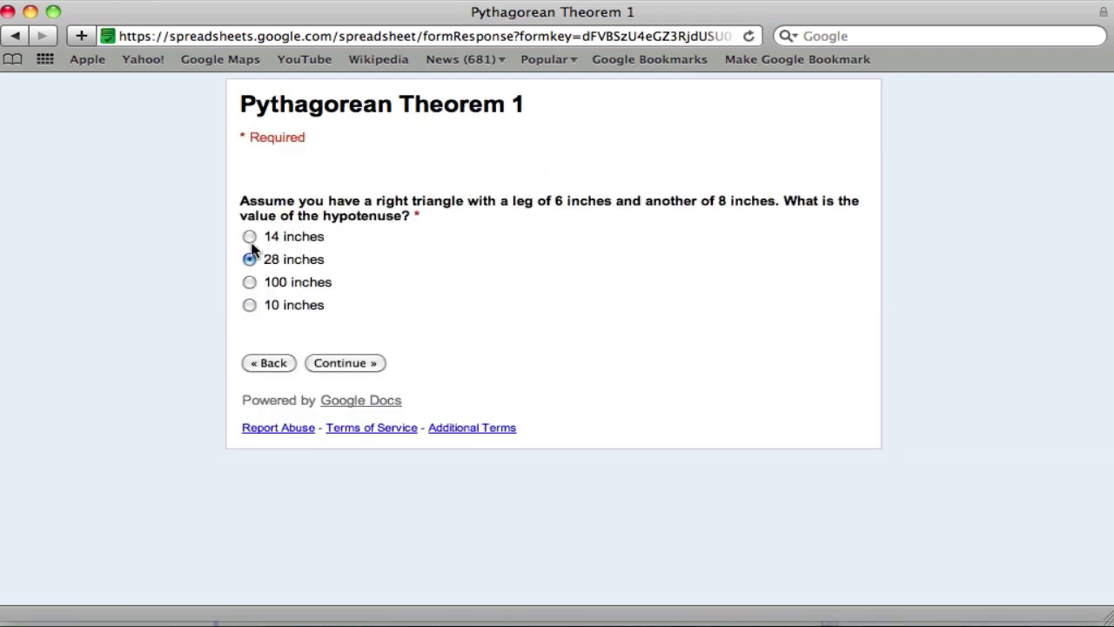
{"action": "left_click", "coordinate": [250, 237]}
{"action": "left_click", "coordinate": [318, 363]}
{"action": "left_click", "coordinate": [268, 222]}
{"action": "left_click", "coordinate": [250, 305]}
{"action": "left_click", "coordinate": [332, 363]}
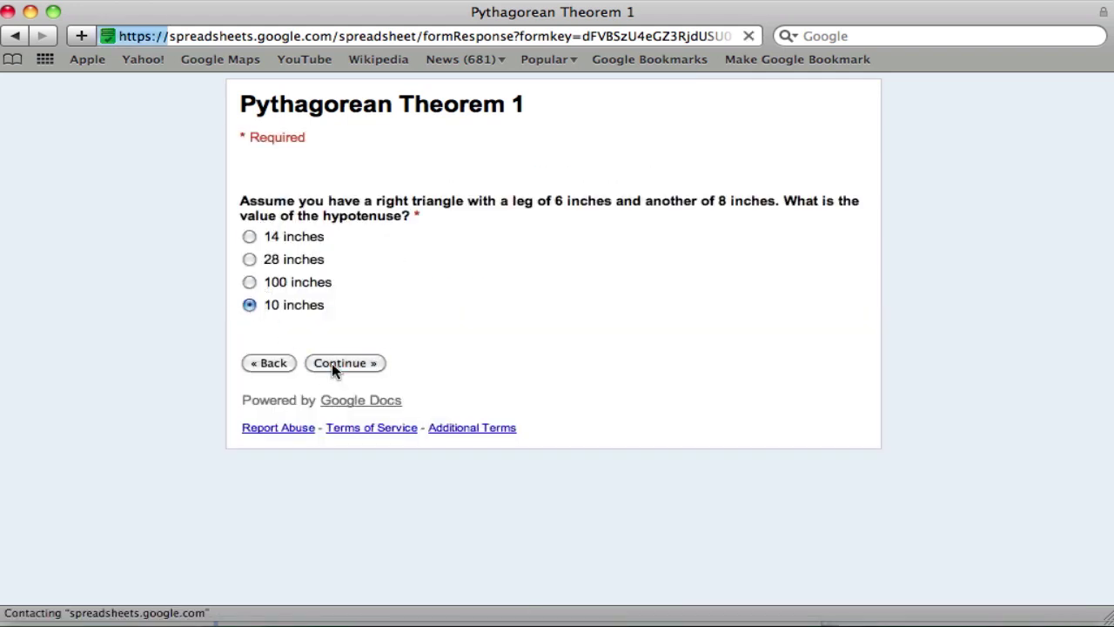
- Fill in placeholder name and email values, choose class 701, comment 'nope!', and submit
{"action": "type", "text": "Ted"}
{"action": "key", "text": "Tab"}
{"action": "type", "text": "ted"}
{"action": "key", "text": "Tab"}
{"action": "type", "text": "ted"}
{"action": "left_click", "coordinate": [241, 464]}
{"action": "scroll", "coordinate": [326, 426], "scroll_direction": "down", "scroll_amount": 3}
{"action": "left_click", "coordinate": [322, 487]}
{"action": "type", "text": "nope!"}
{"action": "scroll", "coordinate": [487, 391], "scroll_direction": "down", "scroll_amount": 4}
{"action": "left_click", "coordinate": [323, 513]}
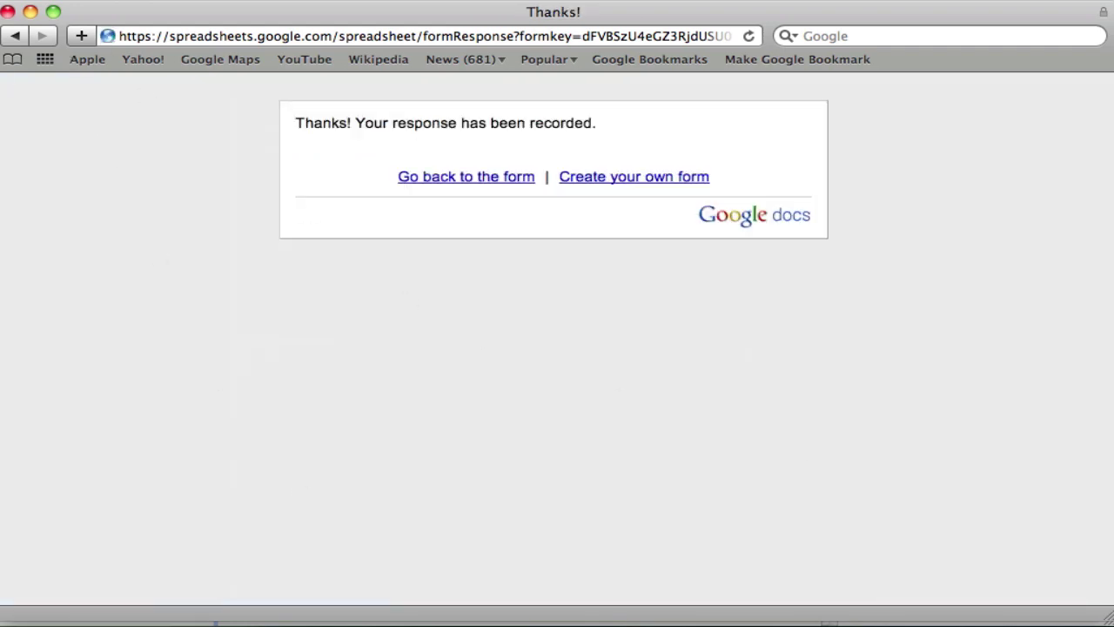
- Open the Pythagorean Theorem 1 response spreadsheet from Docs Home and enlarge its window
{"action": "left_click", "coordinate": [31, 12]}
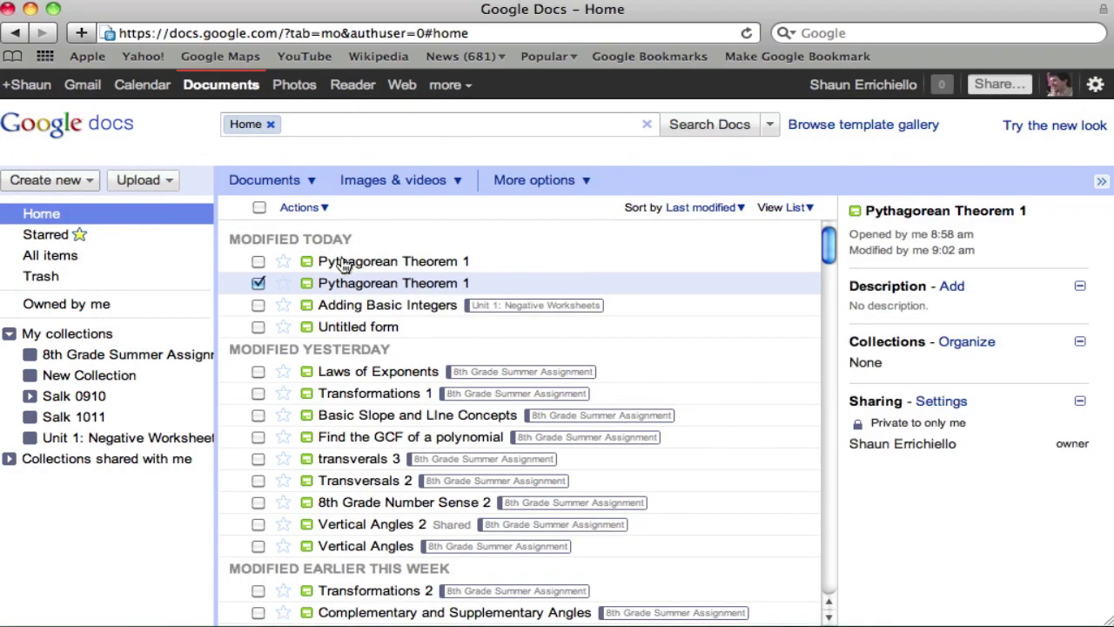
{"action": "left_click", "coordinate": [343, 263]}
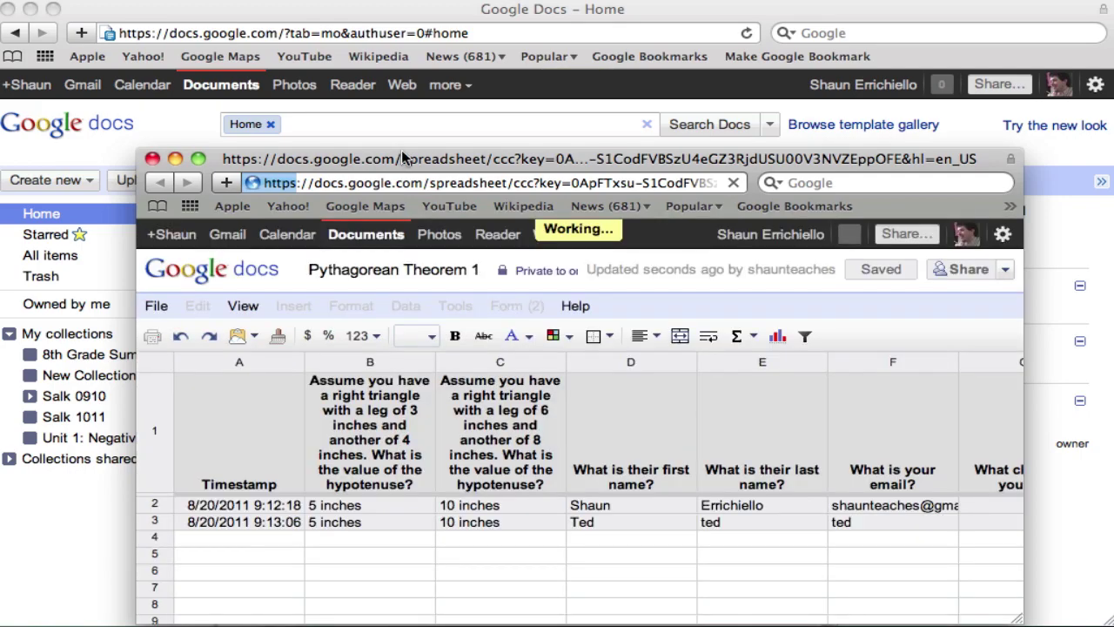
{"action": "left_click_drag", "start_coordinate": [401, 150], "coordinate": [264, 0]}
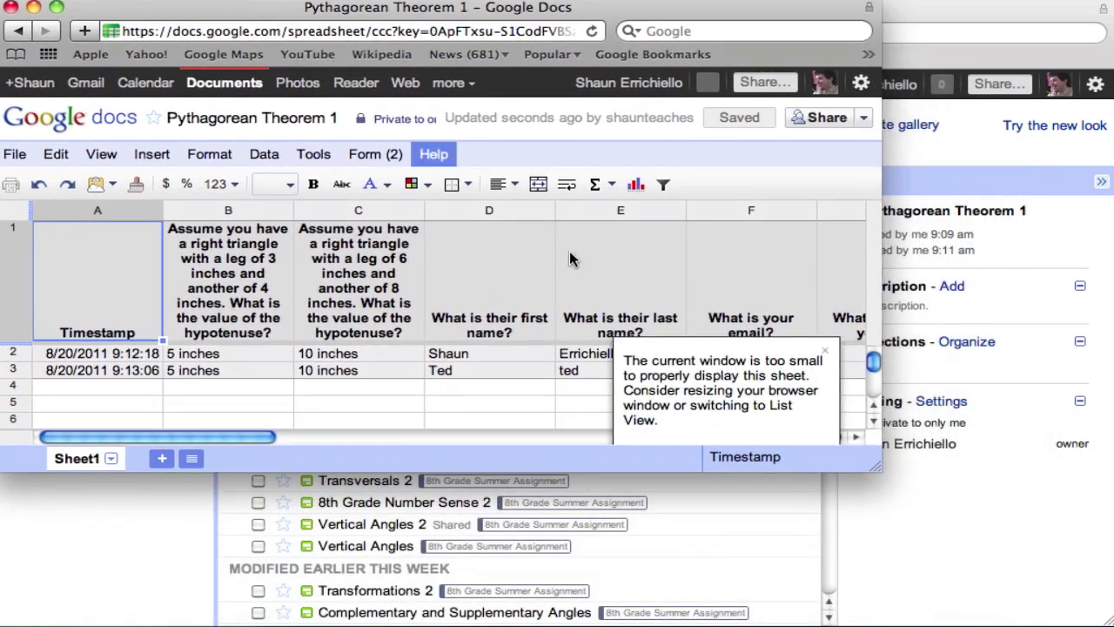
{"action": "left_click", "coordinate": [827, 352]}
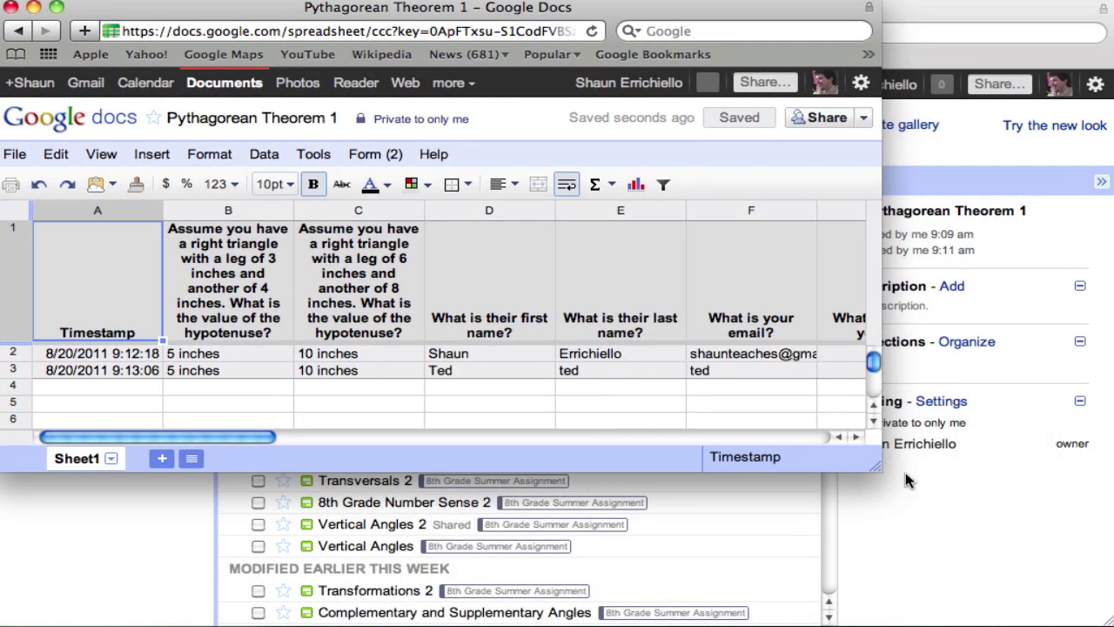
{"action": "left_click_drag", "start_coordinate": [870, 462], "coordinate": [1111, 623]}
- Step through rows 2–3 to check both responses, class 701 and the comment 'nope!'
{"action": "left_click", "coordinate": [124, 353]}
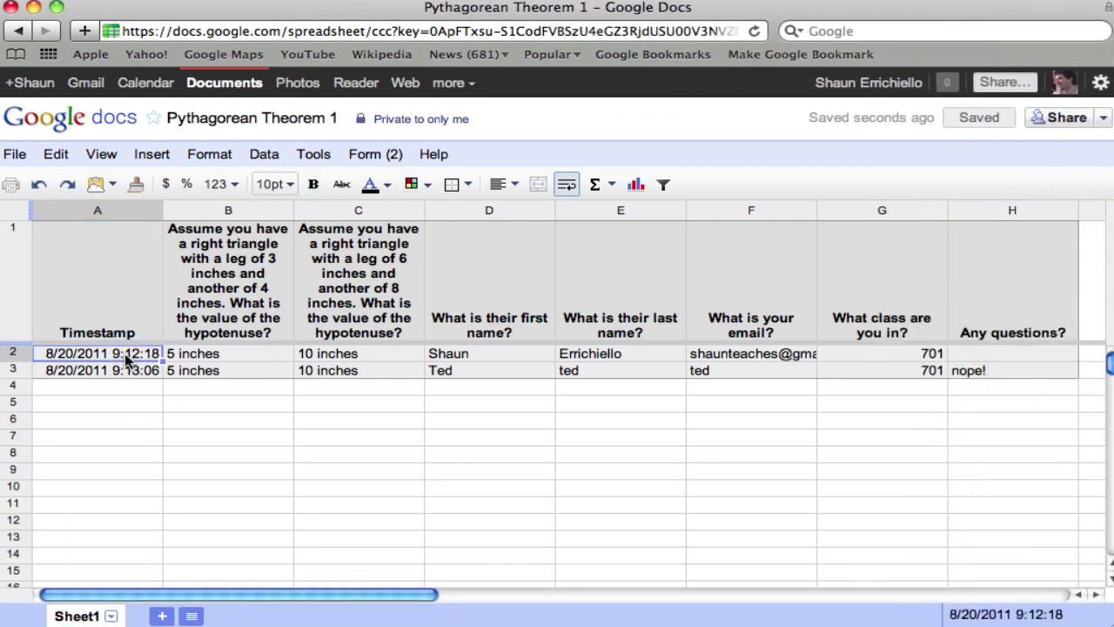
{"action": "key", "text": "Right"}
{"action": "key", "text": "Right"}
{"action": "key", "text": "Right"}
{"action": "key", "text": "Right"}
{"action": "key", "text": "Right"}
{"action": "key", "text": "Right"}
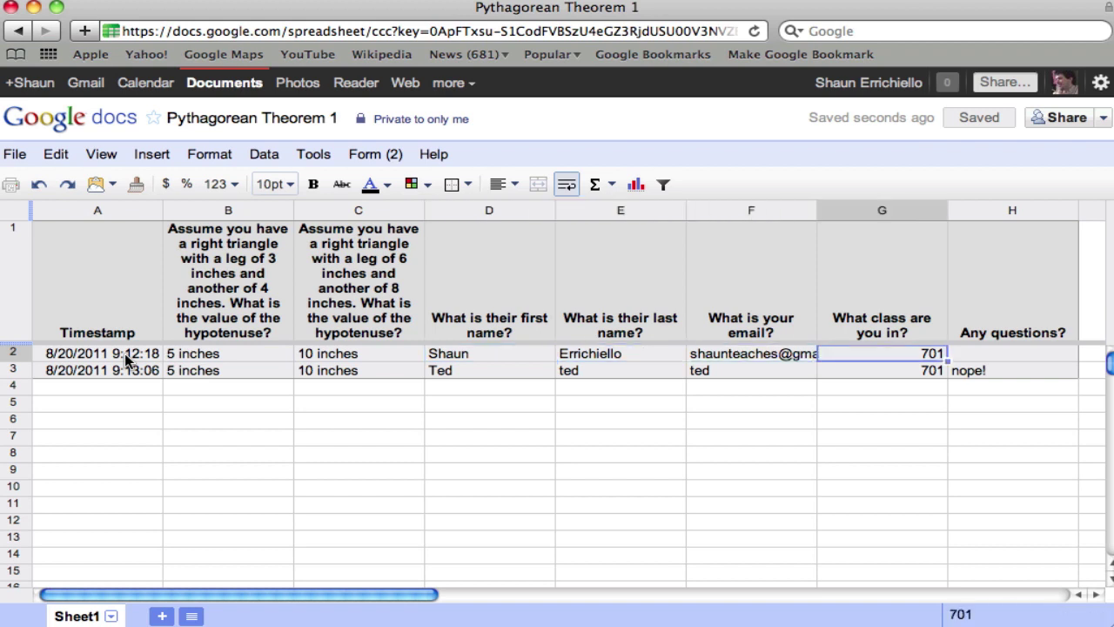
{"action": "key", "text": "Down"}
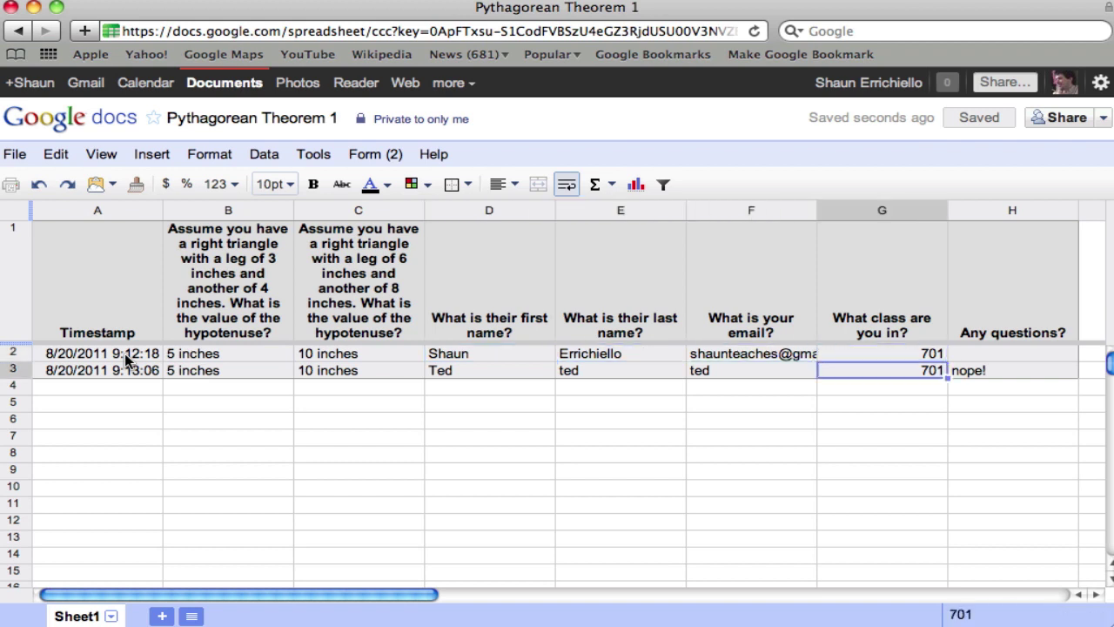
{"action": "key", "text": "Left"}
{"action": "key", "text": "Left"}
{"action": "key", "text": "Left"}
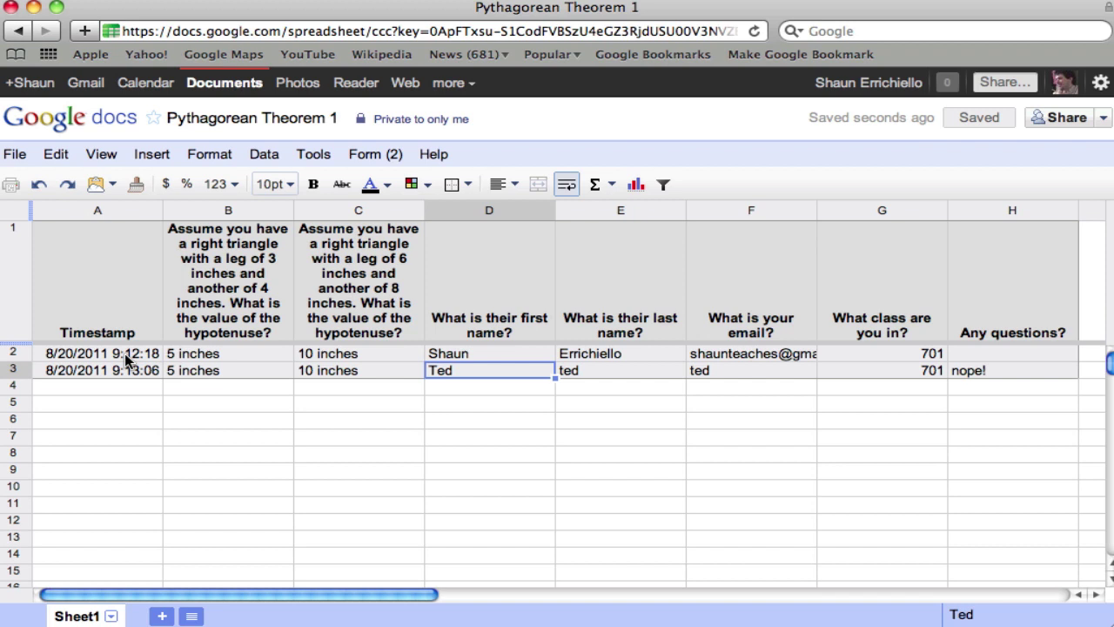
{"action": "key", "text": "Right"}
{"action": "key", "text": "Right"}
{"action": "key", "text": "Right"}
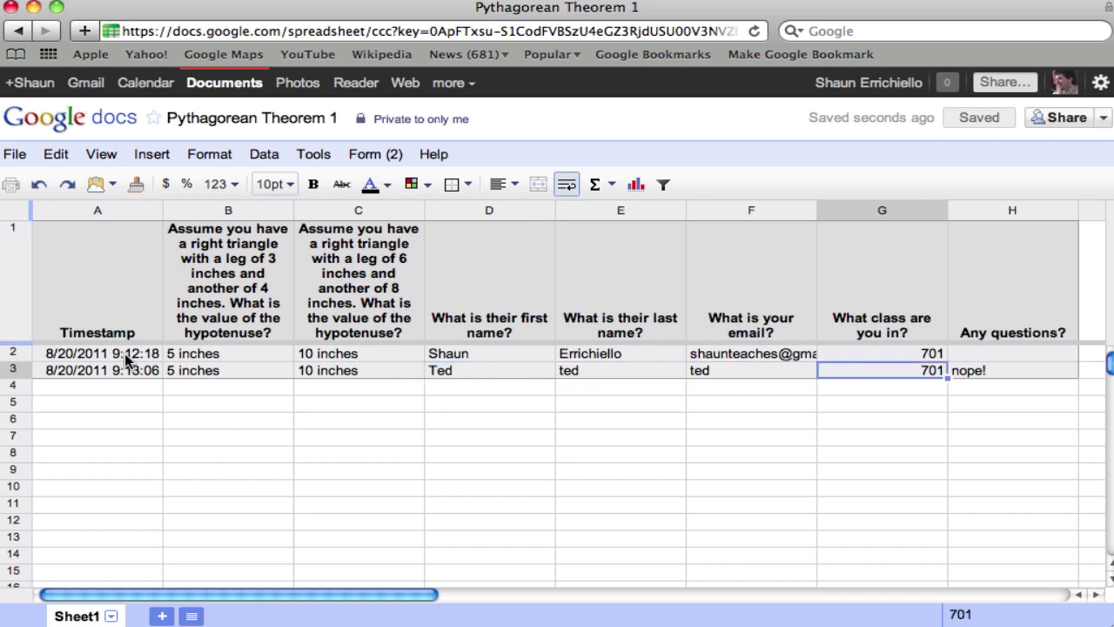
{"action": "key", "text": "Right"}
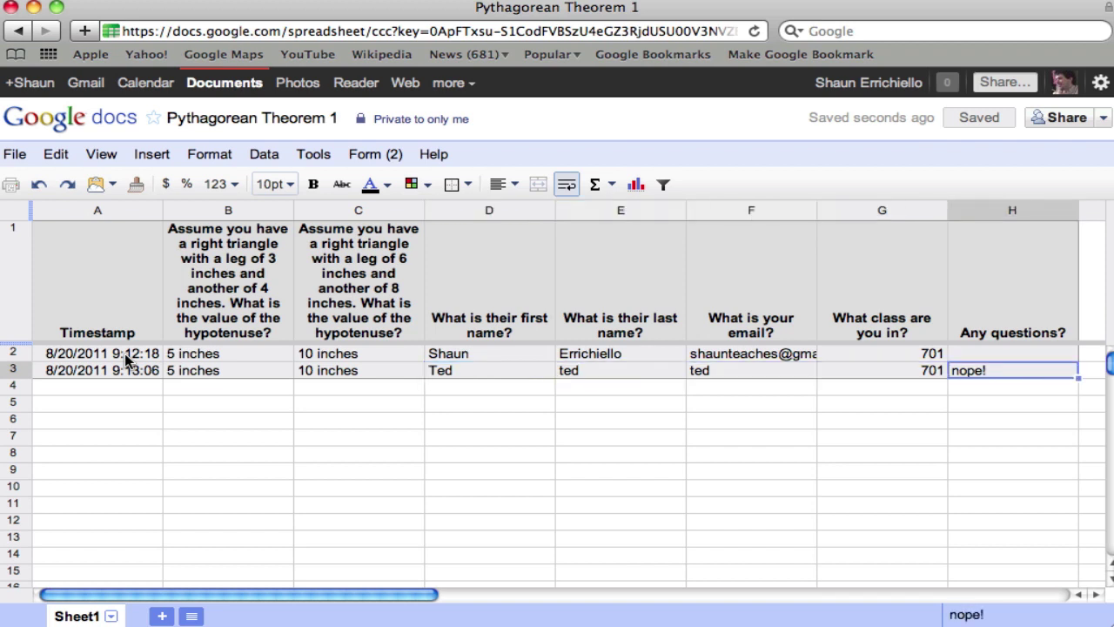
{"action": "key", "text": "Up"}
{"action": "key", "text": "Up"}
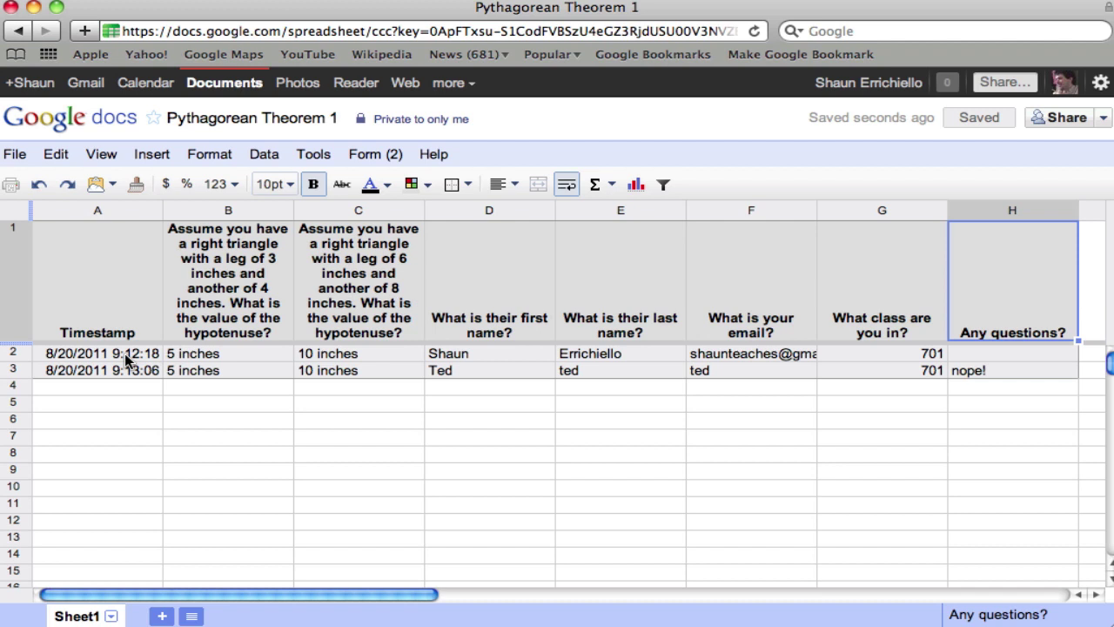
{"action": "key", "text": "Down"}
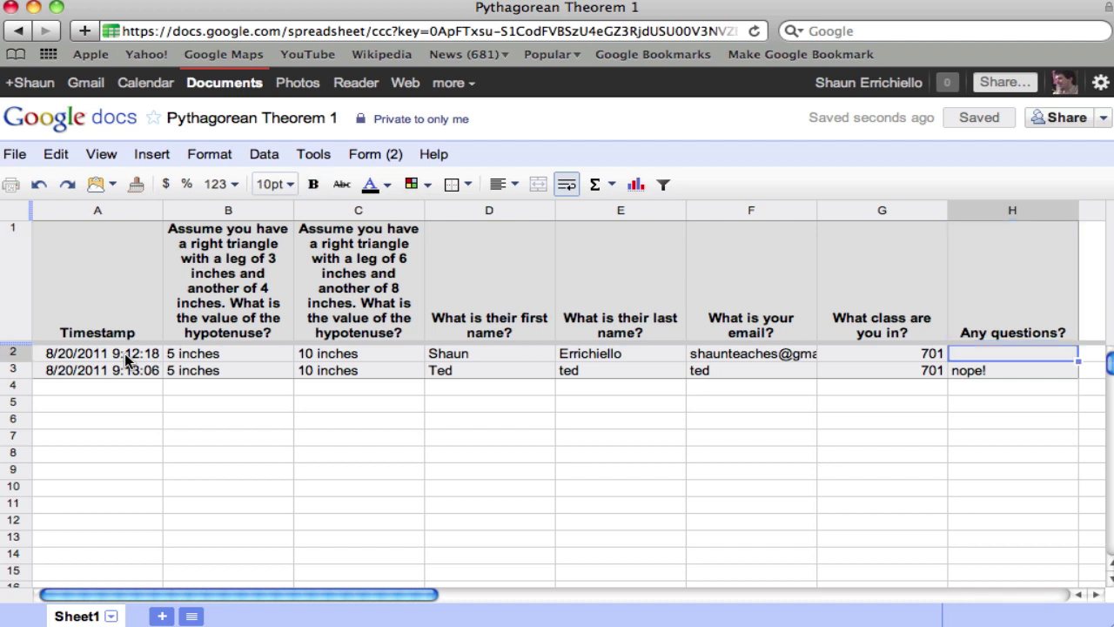
{"action": "key", "text": "Down"}
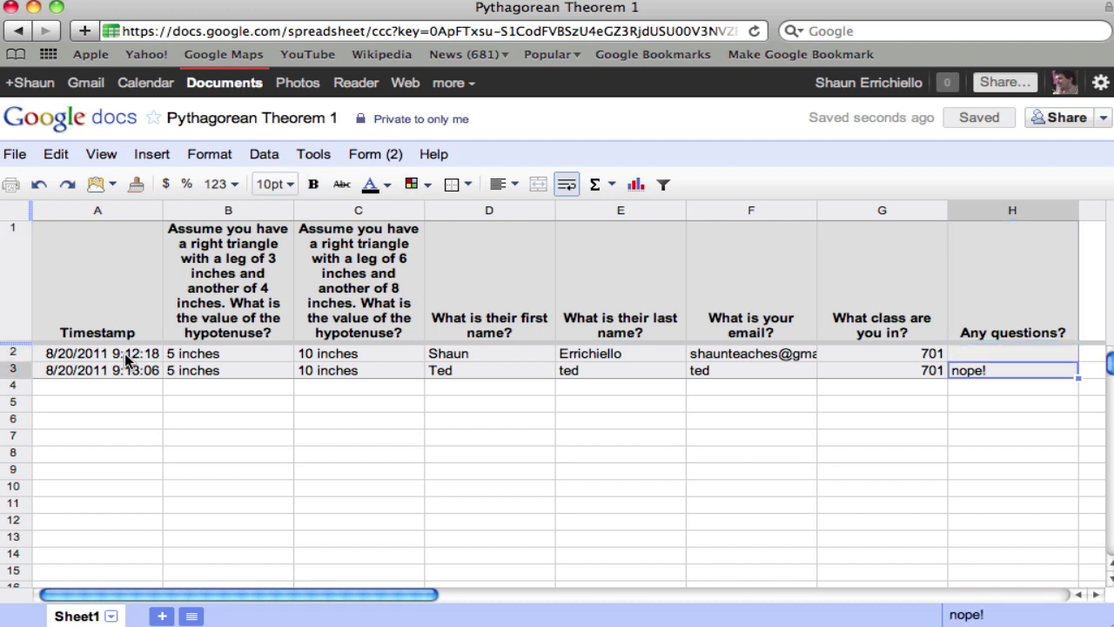